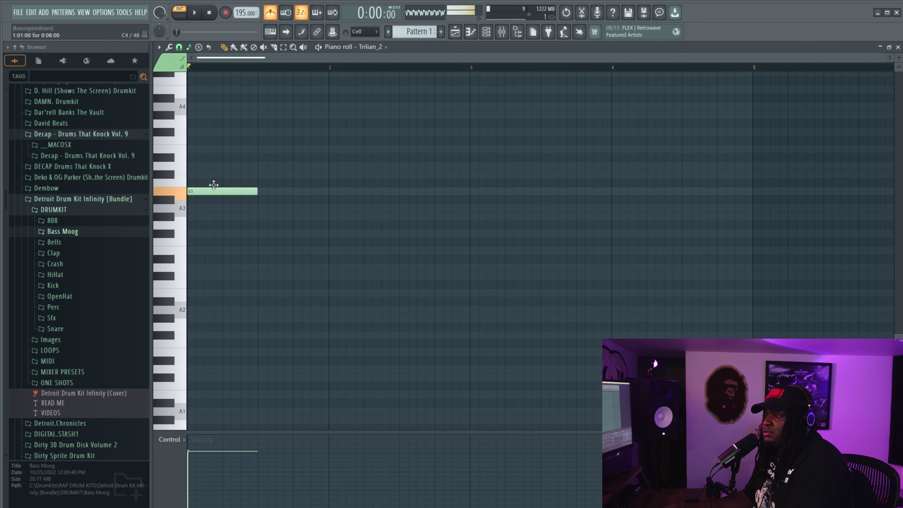
- Write the opening bass notes B3, B2 and C4 across the first two bars, extending the C4 to the start of bar 3
scroll(280, 270, "up", 5)
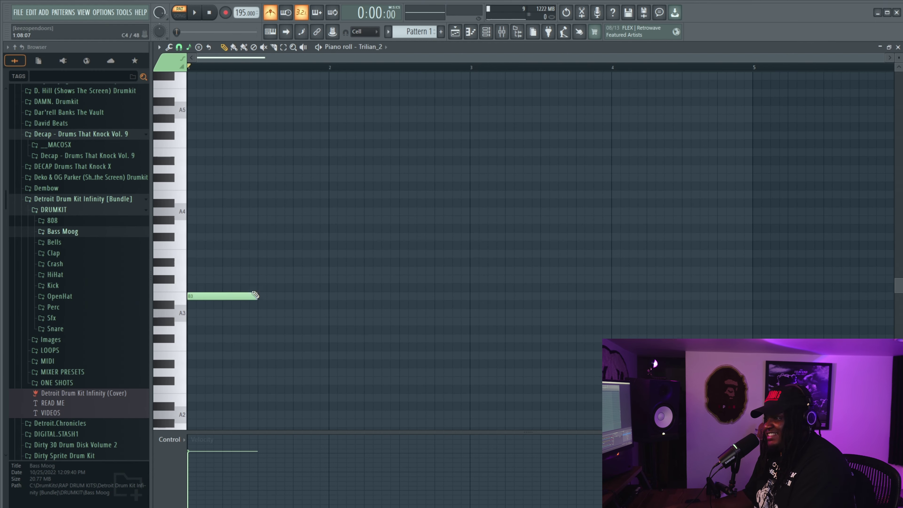
key("space")
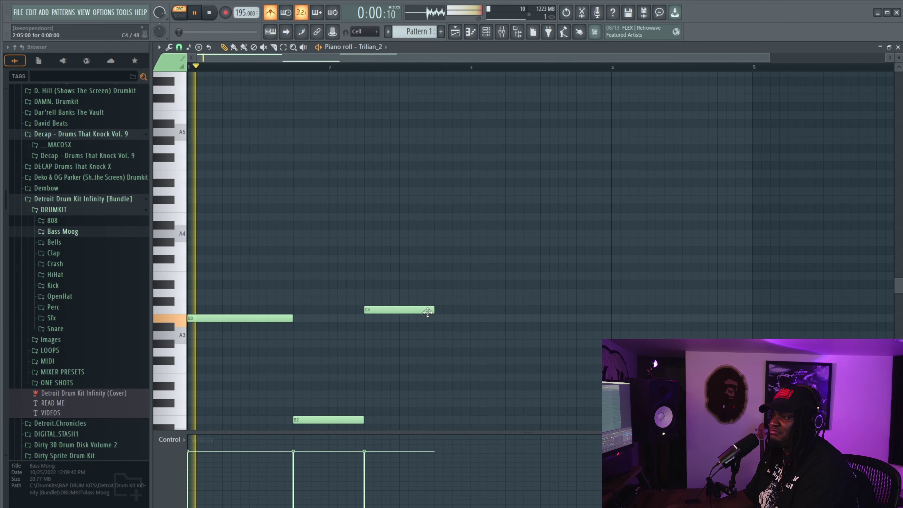
left_click_drag(428, 311, 470, 312)
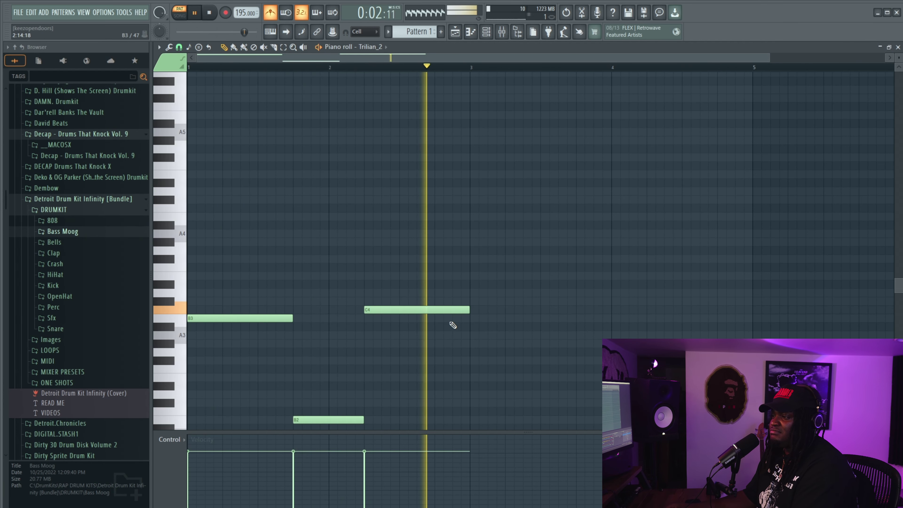
key("space")
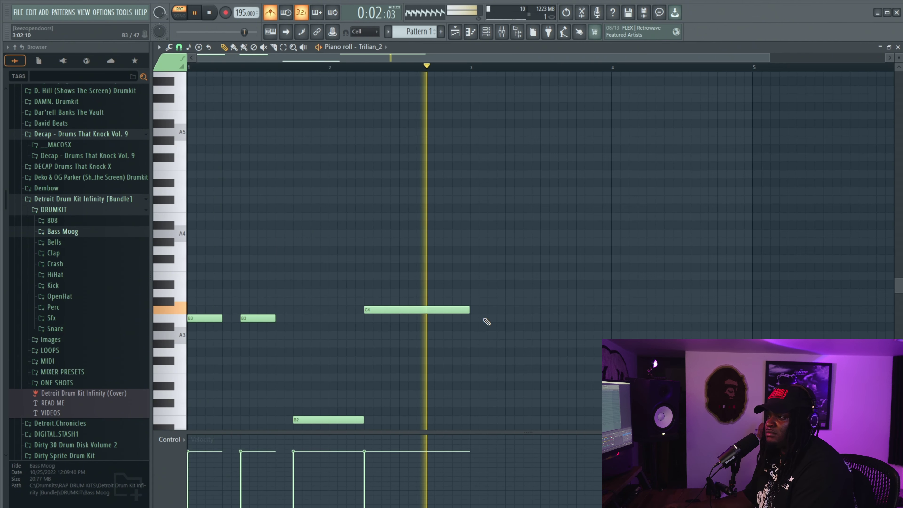
- Split the opening B3 into two equal notes and fit an A3 after a shortened C4, trimmed to end at bar 3
left_click(441, 343)
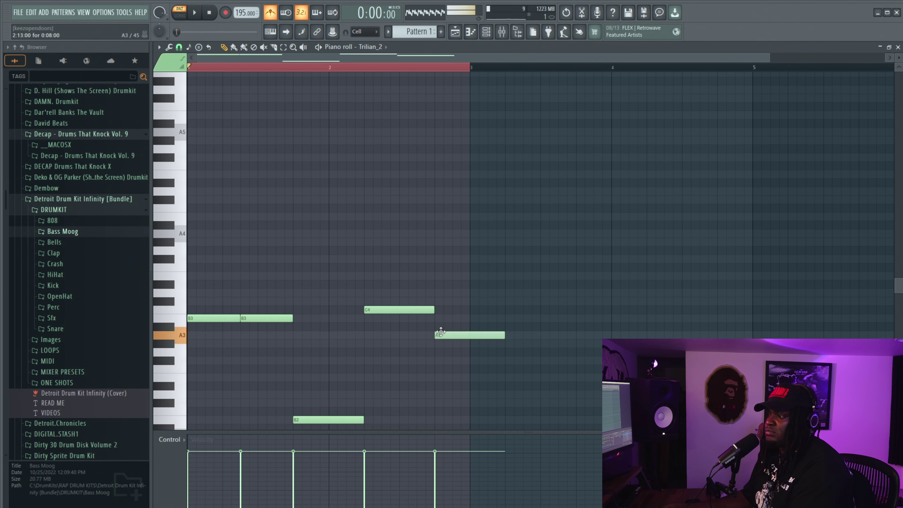
key("space")
left_click_drag(503, 335, 469, 335)
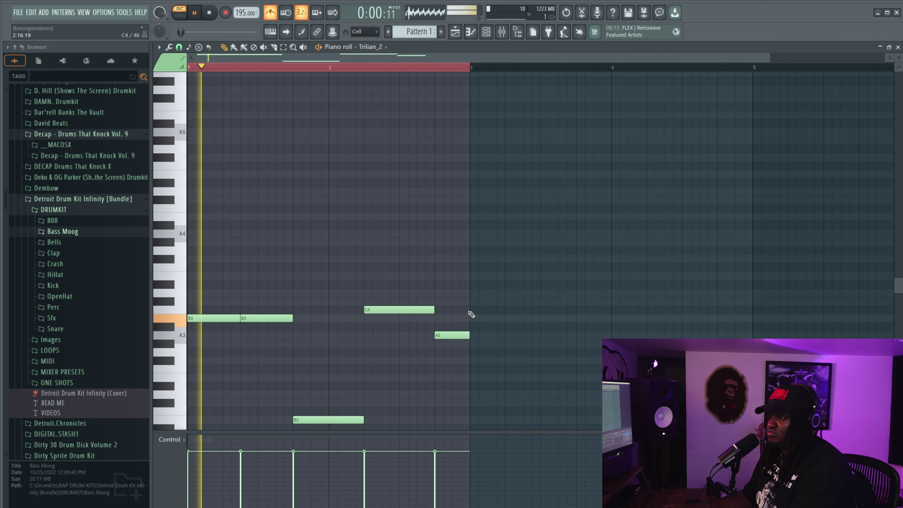
- Duplicate the two-bar bass phrase into bars 3 and 4 and clear the note selection
scroll(441, 317, "down", 1)
key("ctrl+b")
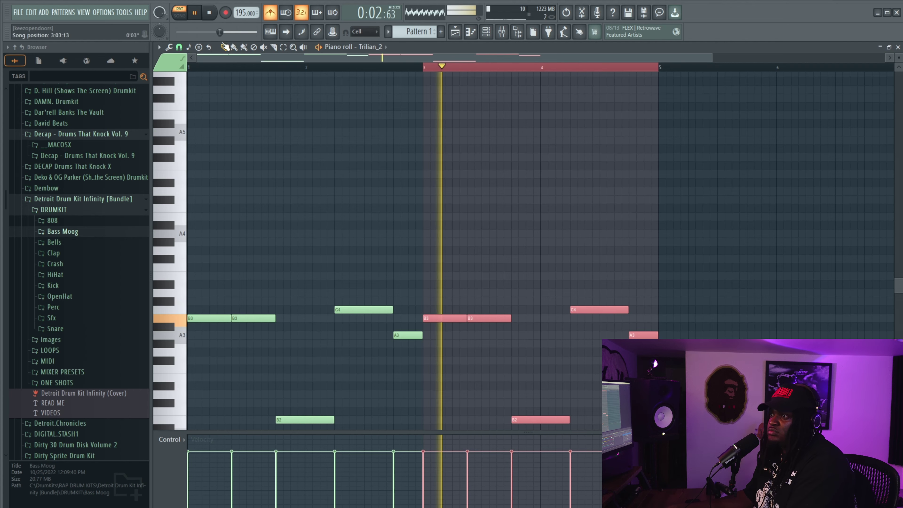
key("ctrl+d")
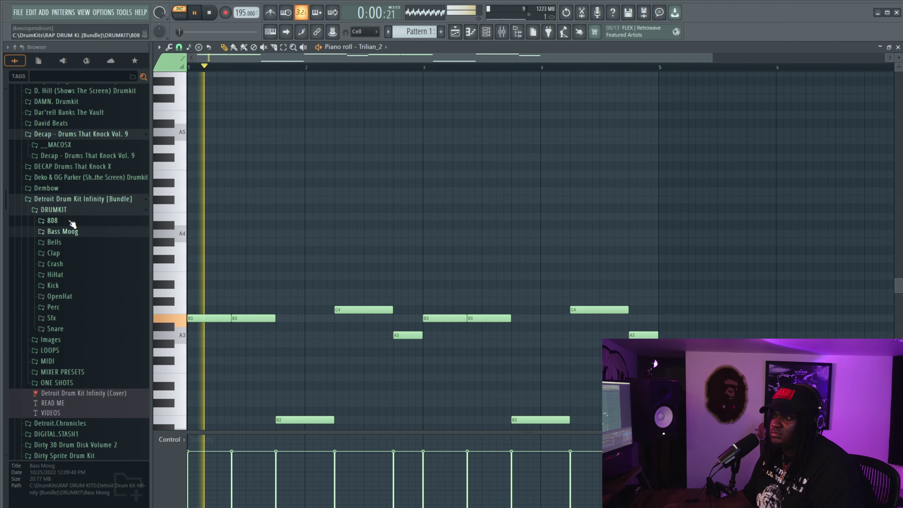
- Duplicate the four-bar bass phrase into bars 5 to 8
left_click(73, 232)
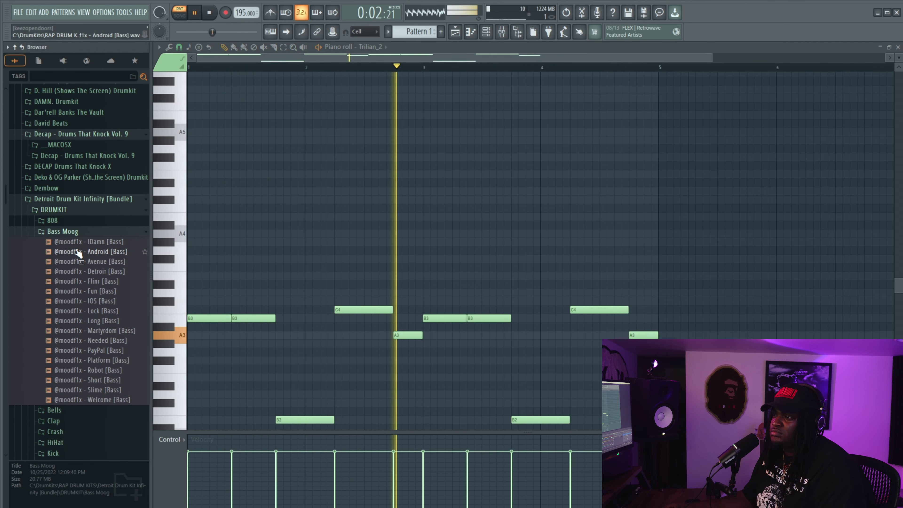
left_click(73, 231)
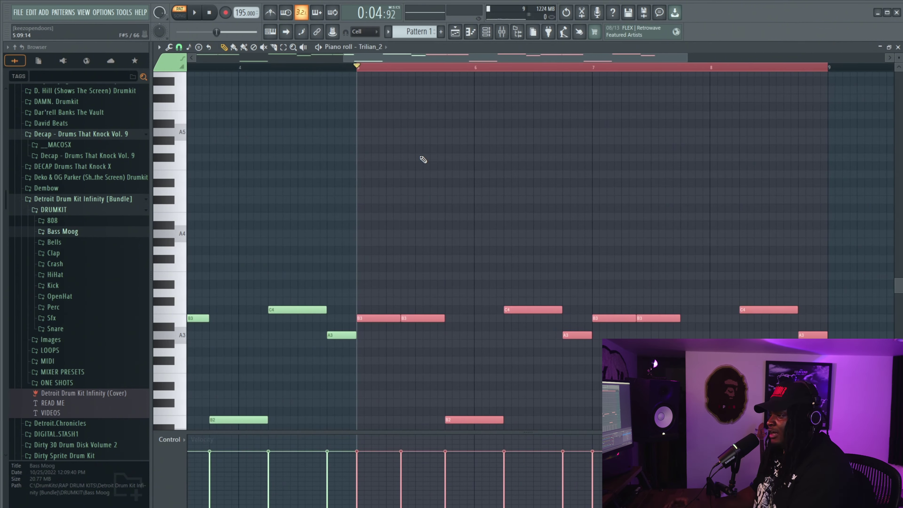
scroll(430, 161, "down", 3)
scroll(430, 329, "down", 4)
scroll(456, 289, "up", 5)
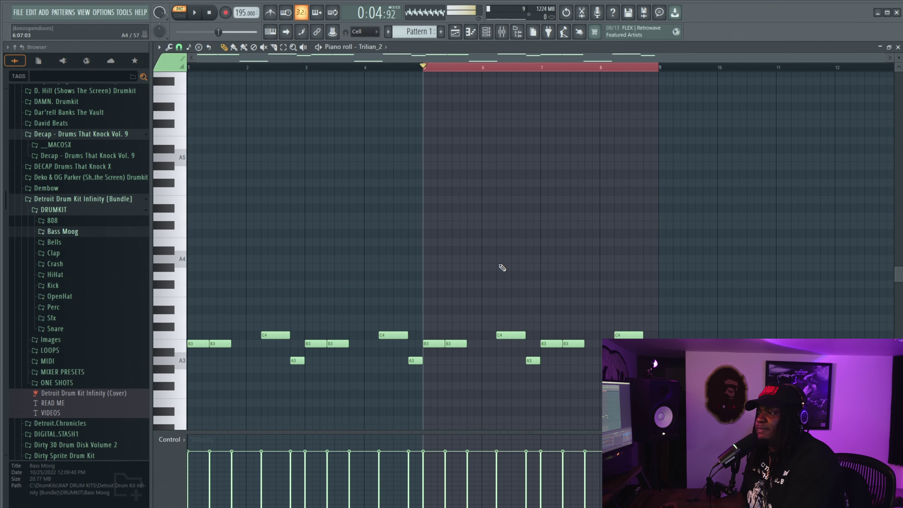
- Replace the first B3 at the start of bar 5 with two short B3 notes, leaving a gap before the following B3
scroll(503, 268, "up", 4)
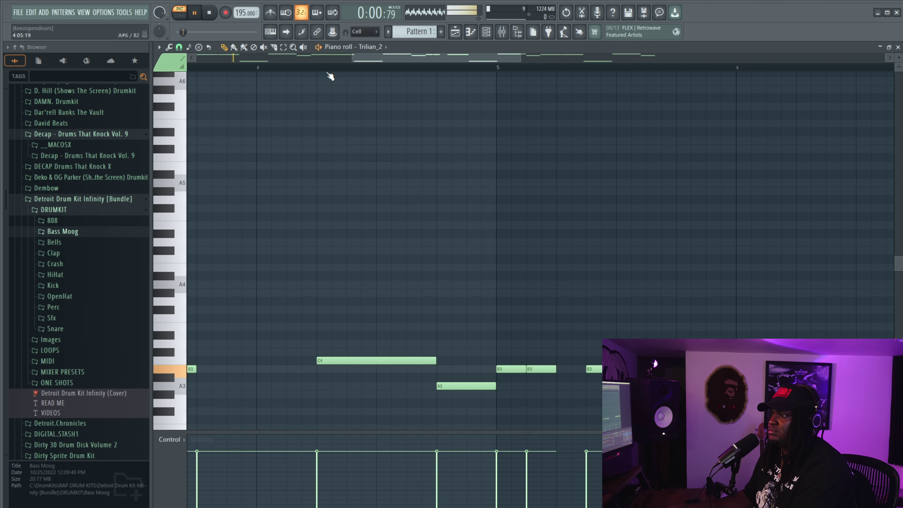
scroll(561, 299, "down", 4)
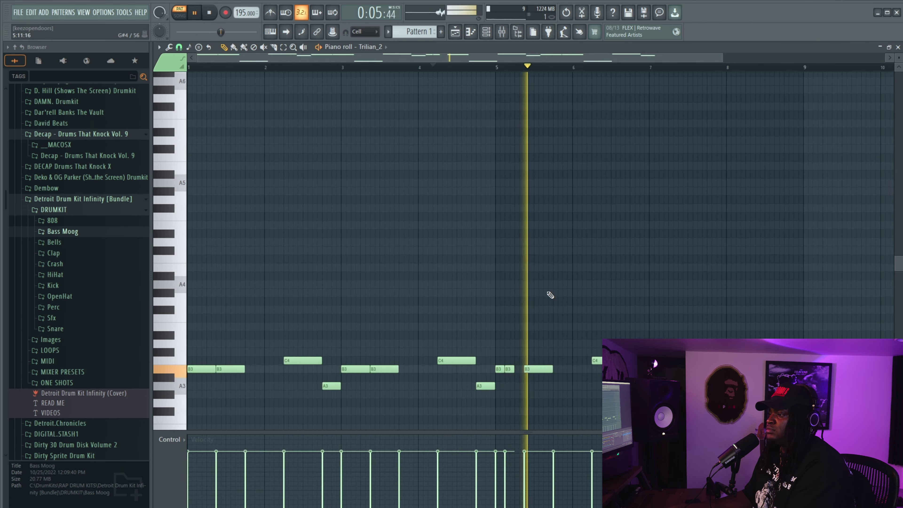
key("space")
scroll(519, 314, "up", 4)
scroll(534, 299, "down", 3)
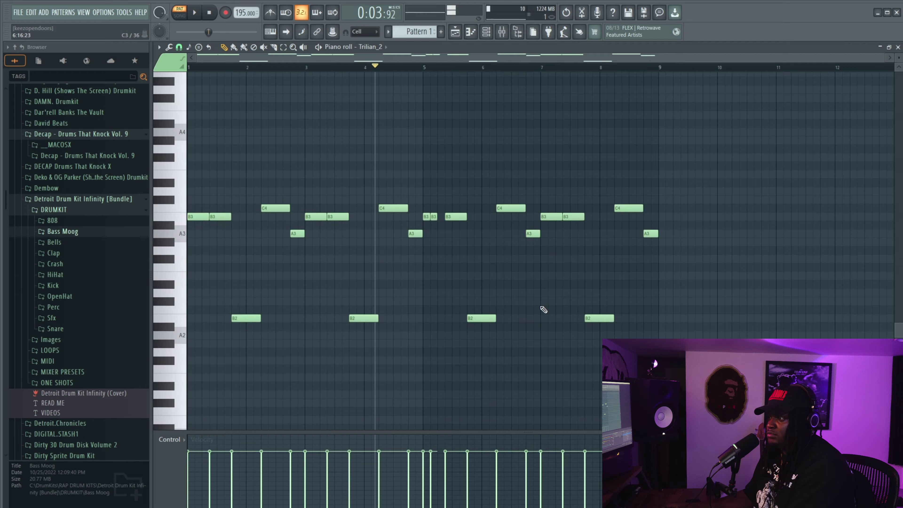
- Replace the A3 at the end of bar 6 with a short G3 followed by a short A3, trimming both to leave gaps
scroll(533, 287, "up", 2)
left_click_drag(546, 234, 582, 233)
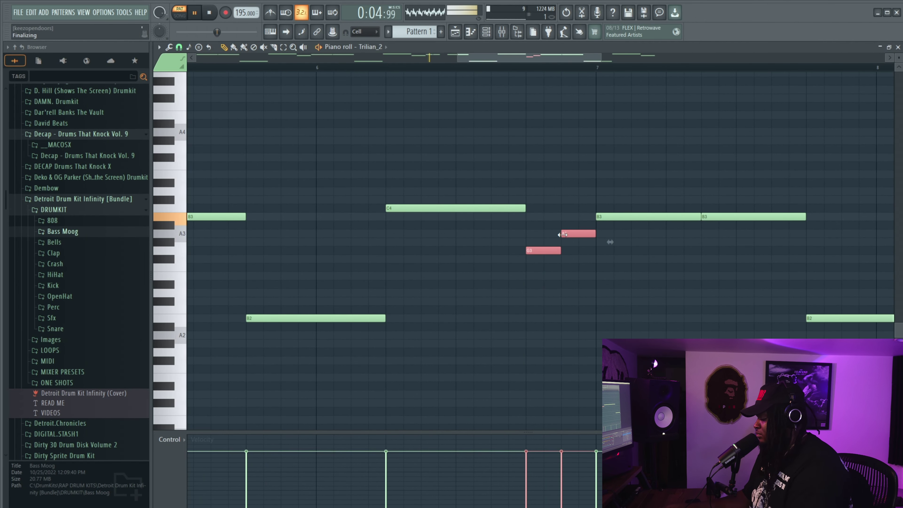
scroll(473, 196, "down", 3)
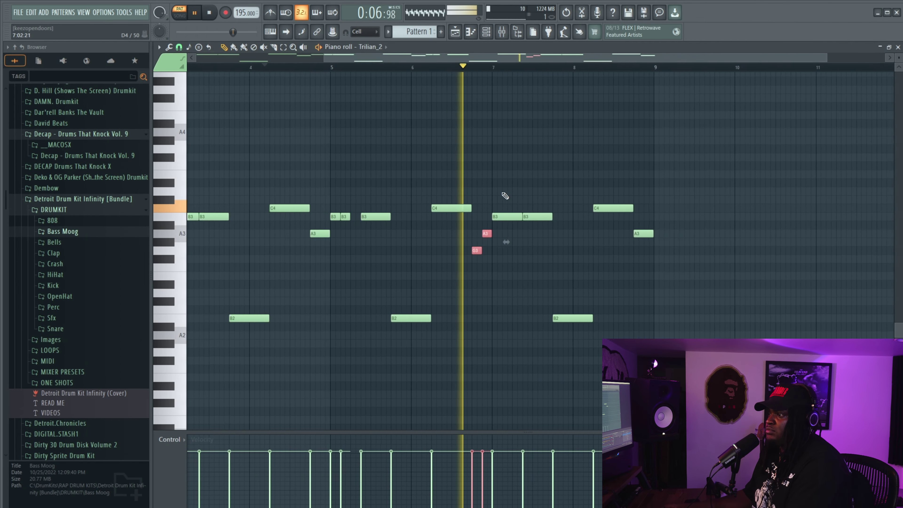
scroll(477, 249, "up", 4)
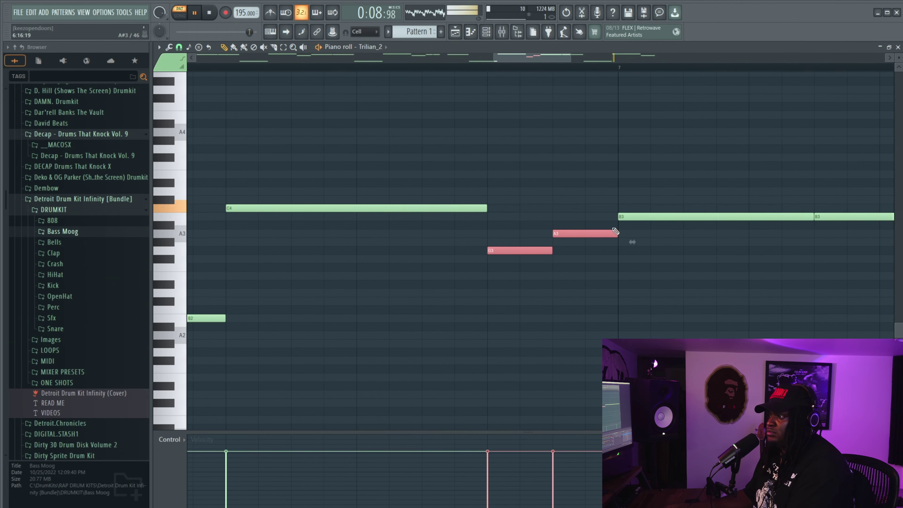
scroll(569, 246, "down", 3)
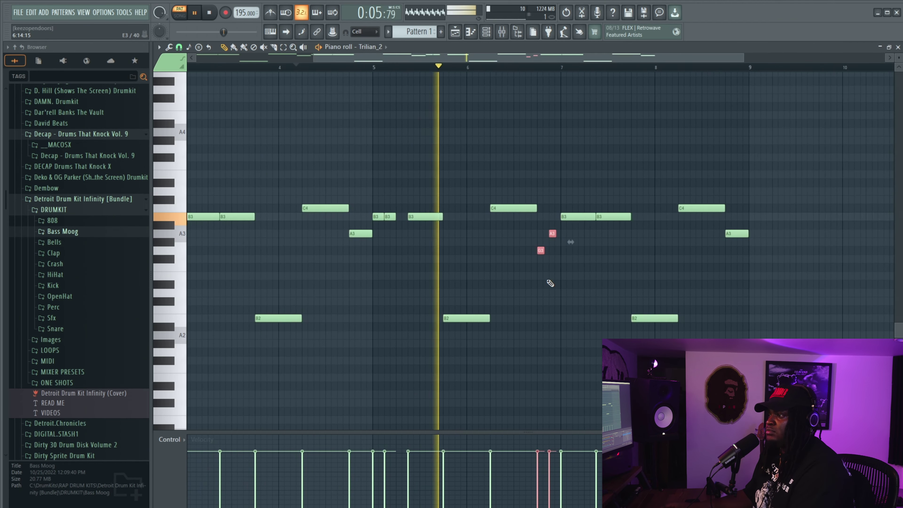
scroll(548, 315, "up", 5)
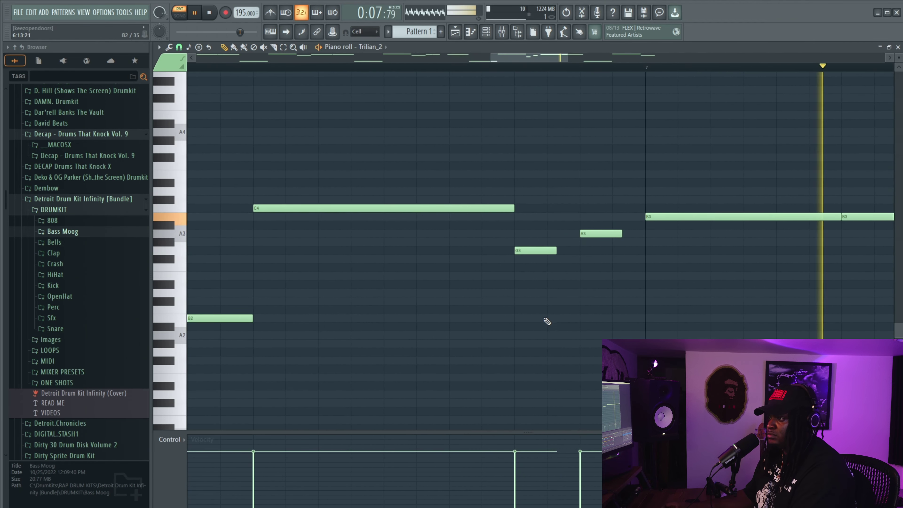
- Duplicate the bass line into bars 9 to 16 and vary bar 14 with a short B2 between a shortened C4 and the A3
scroll(546, 315, "down", 3)
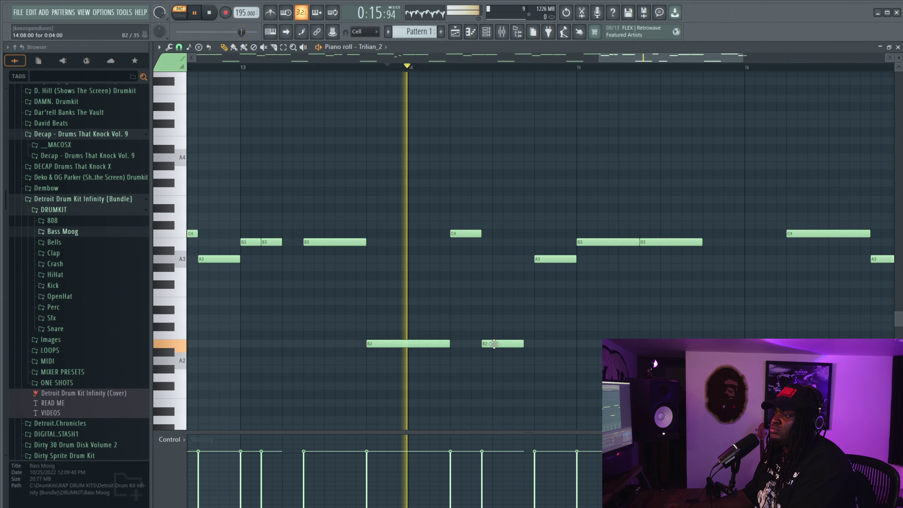
left_click_drag(494, 344, 505, 343)
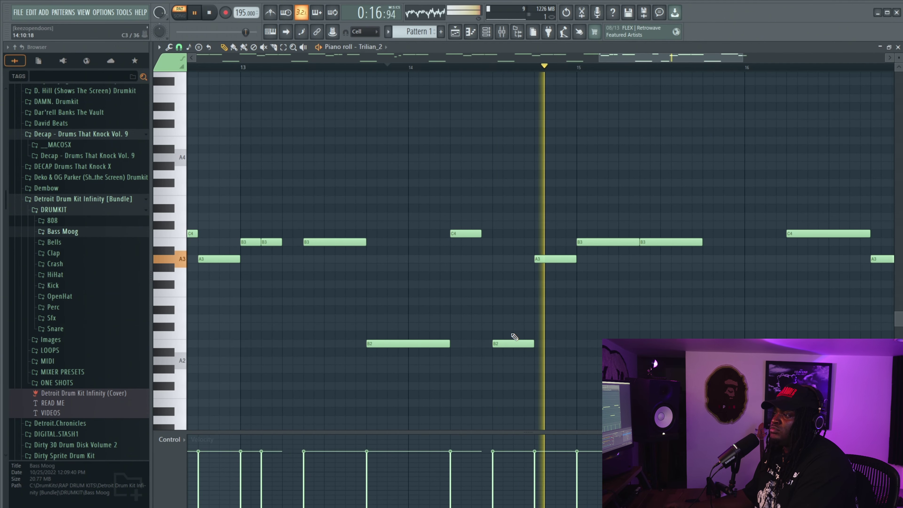
left_click_drag(480, 234, 493, 234)
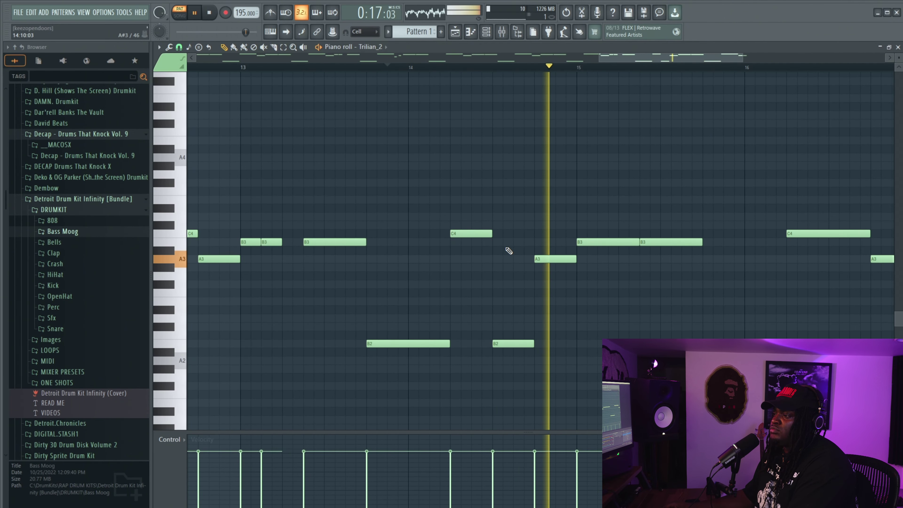
scroll(565, 304, "down", 5)
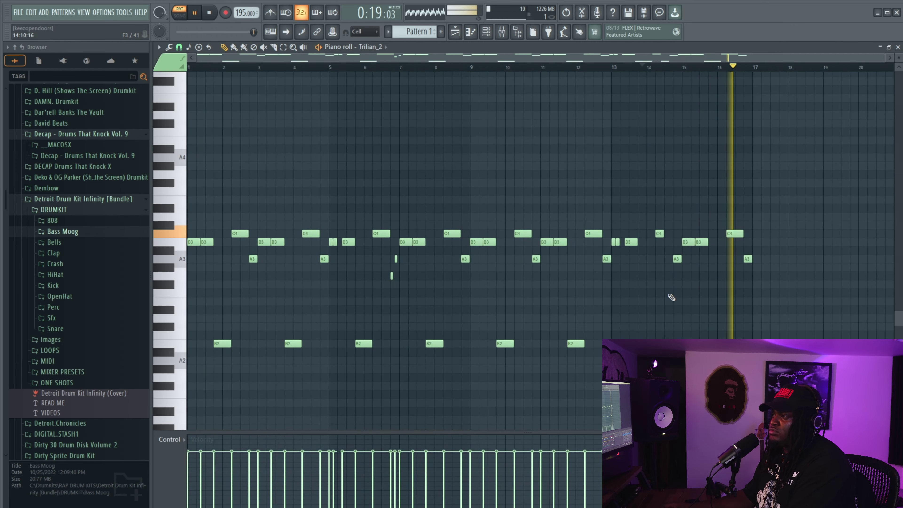
scroll(775, 261, "up", 1)
scroll(775, 260, "up", 4)
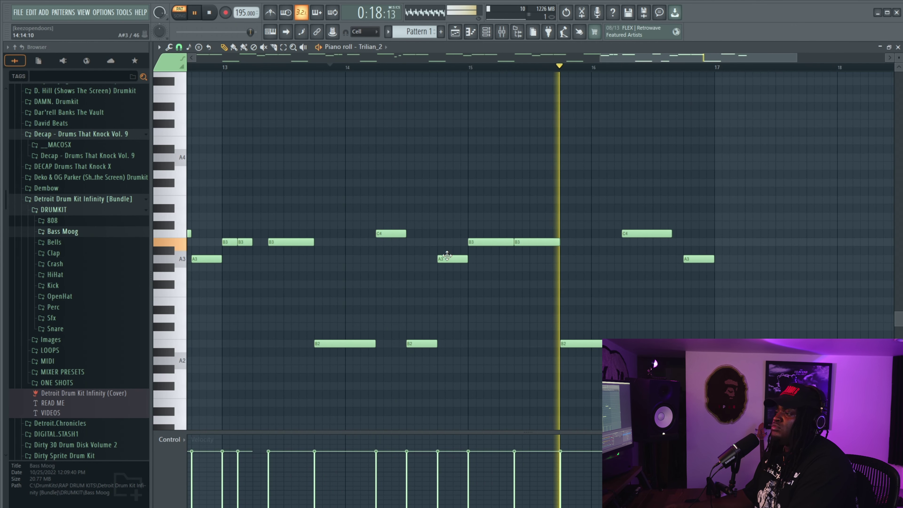
scroll(476, 274, "down", 2)
scroll(427, 276, "down", 2)
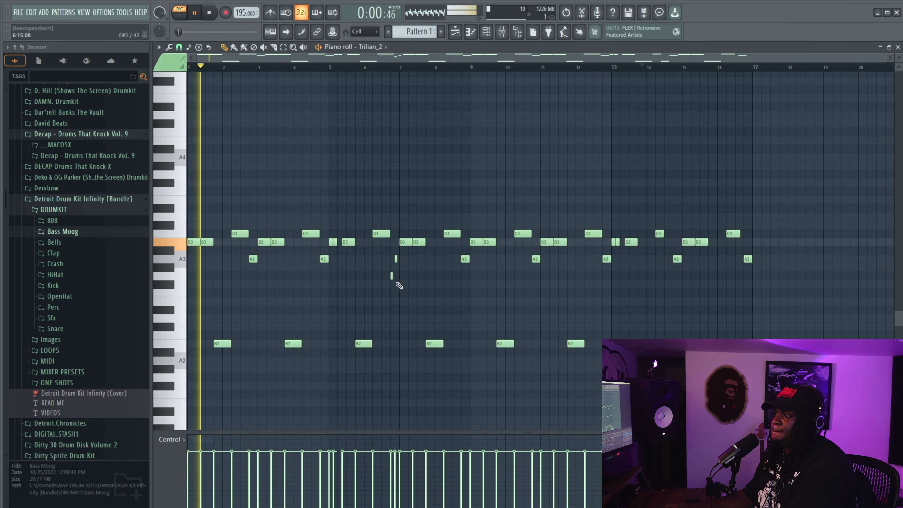
- Stop playback, name the bass pattern "baass" and bring up the playlist
key("space")
left_click(461, 37)
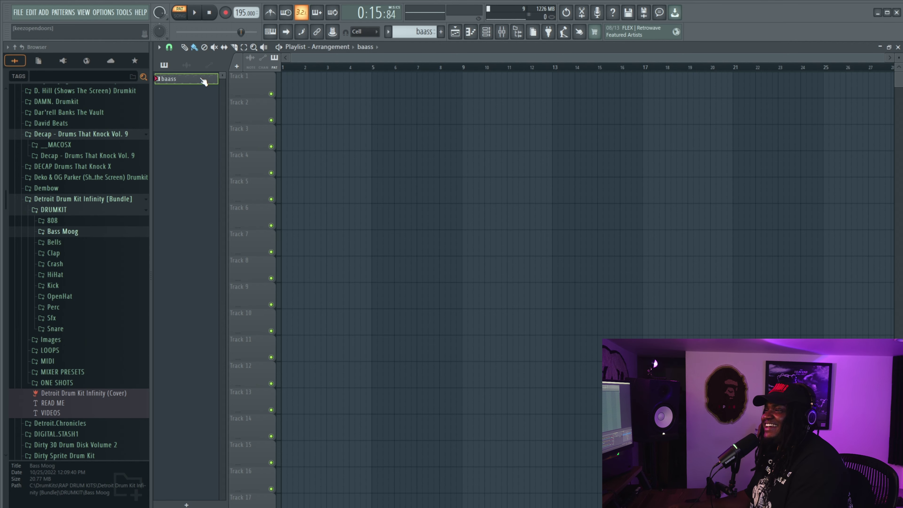
key("F7")
left_click_drag(203, 82, 225, 87)
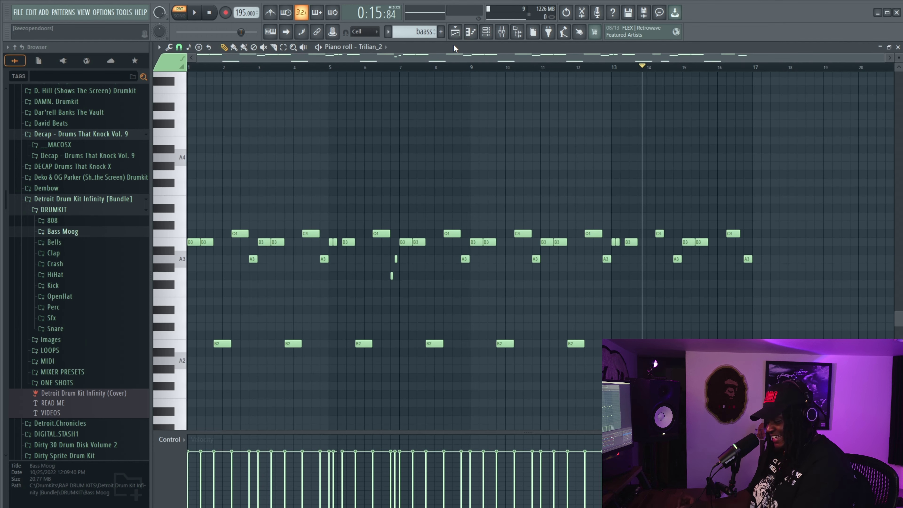
key("F5")
left_click(486, 32)
left_click(292, 177)
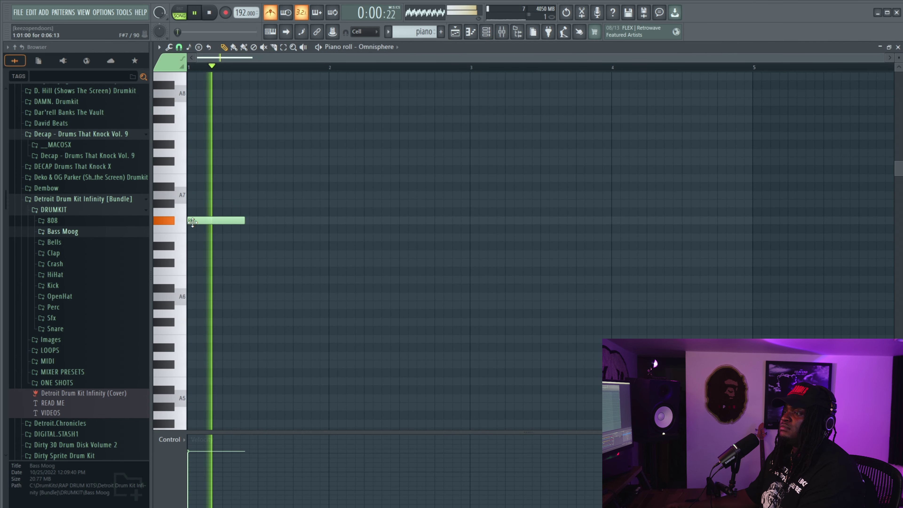
- Build the Omnisphere piano melody in bar 1 with four-step notes F#7, B6, E7 and F#7, auditioning it along the way
key("space")
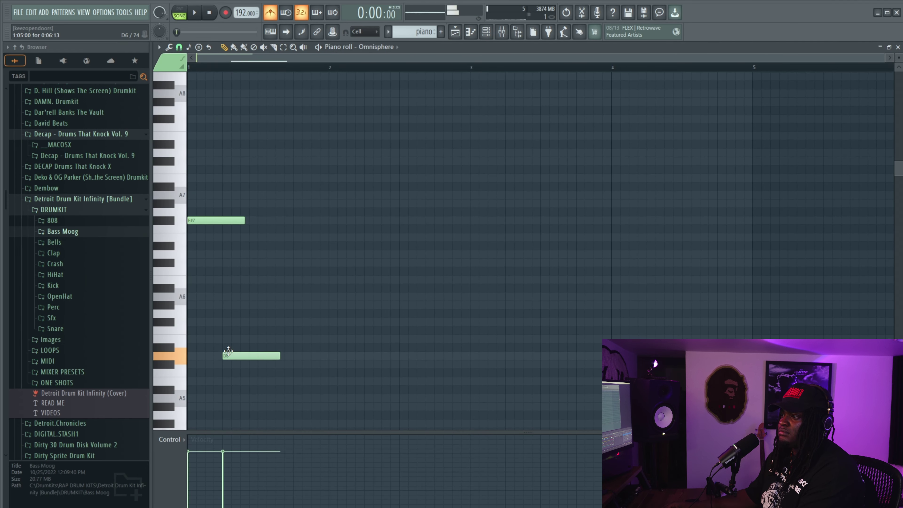
key("space")
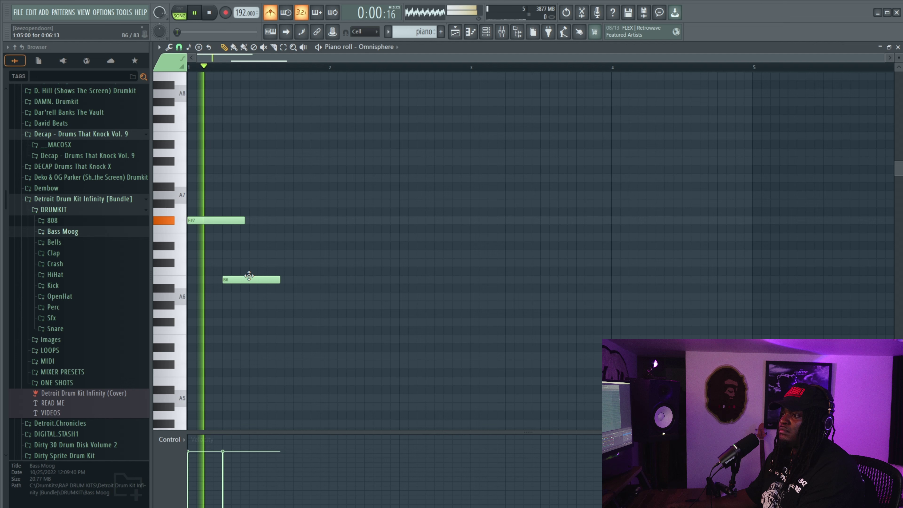
key("space")
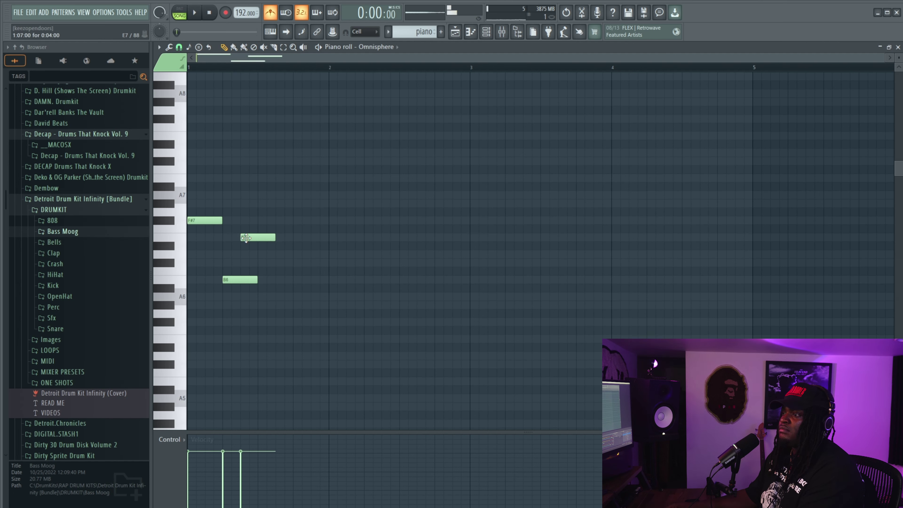
key("space")
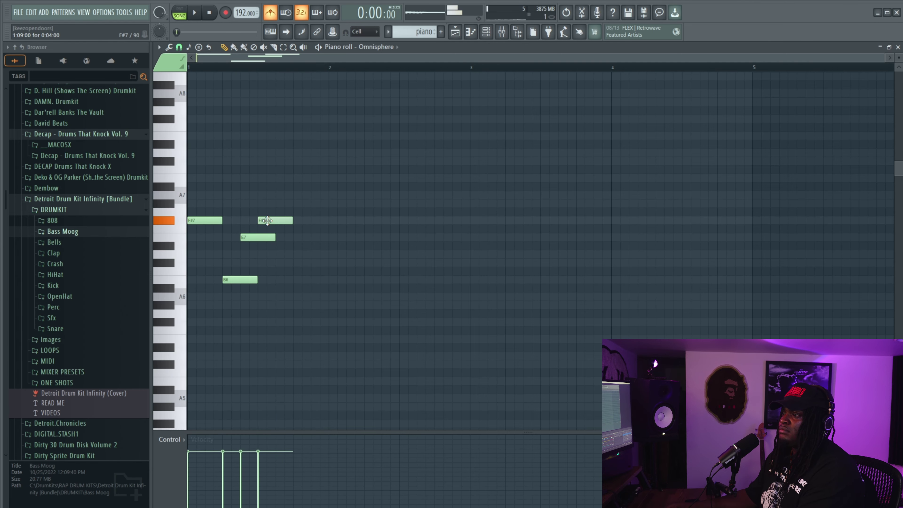
key("space")
- Lower the velocity of all four selected piano notes and play the phrase back
scroll(214, 367, "down", 5)
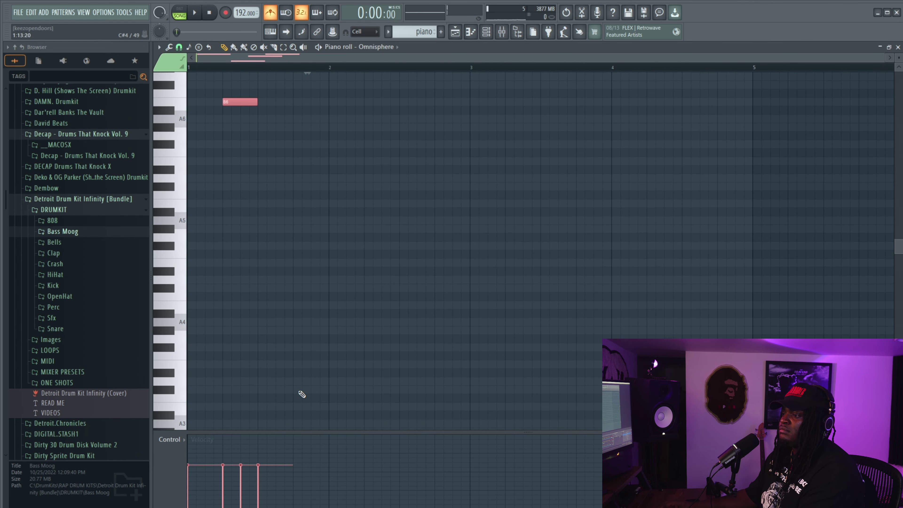
scroll(292, 388, "up", 6)
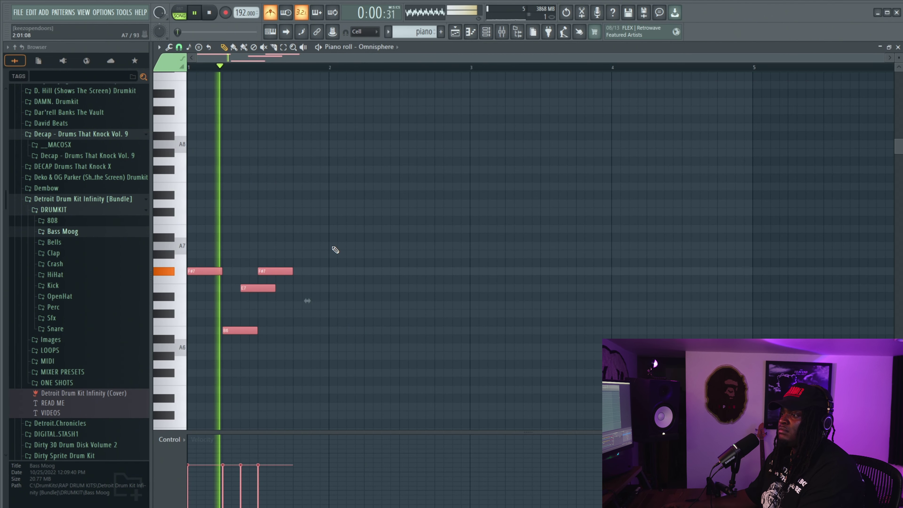
key("space")
key("space")
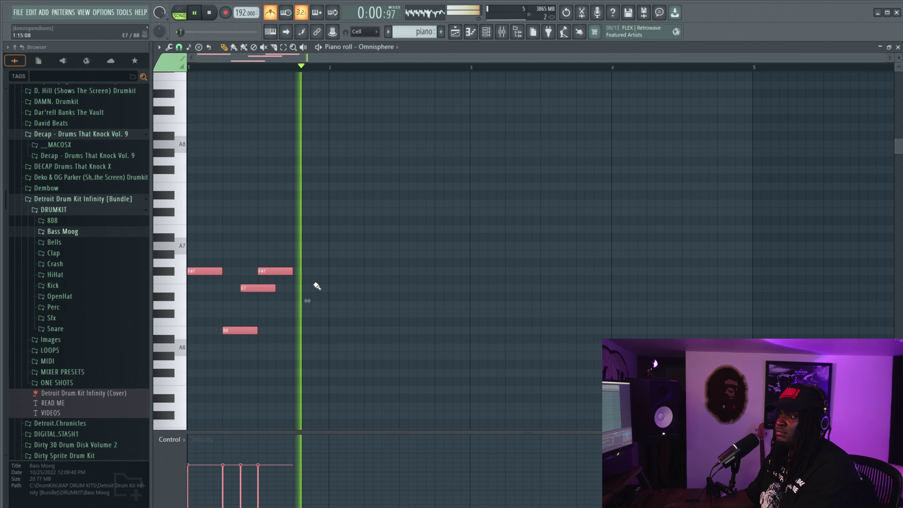
- Continue the piano melody into bar 2 with the notes B6, E7, F#7, B6, E7, G7 and B7
key("space")
left_click(302, 330)
left_click(320, 288)
left_click(338, 271)
left_click(370, 331)
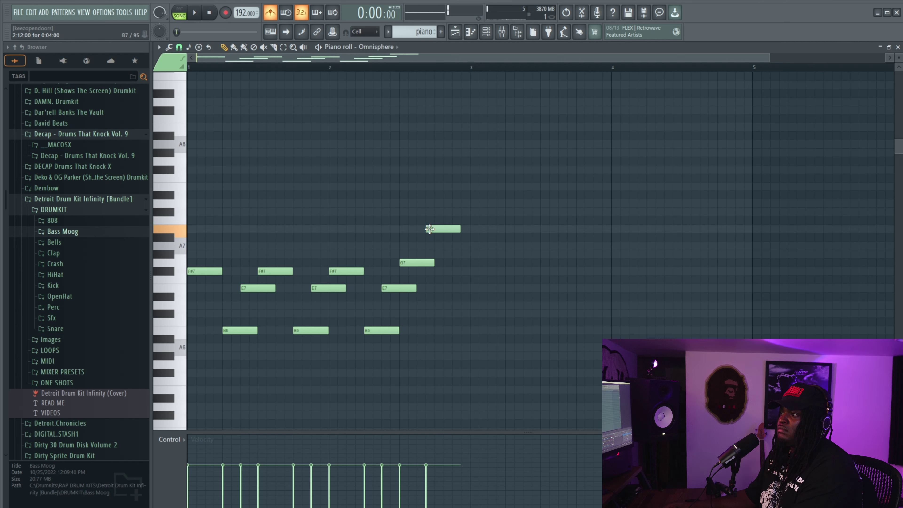
- Finish bar 2 with F#7 and a shortened E7, and duplicate the phrase into bars 3 and 4 at a tempo of 185
key("space")
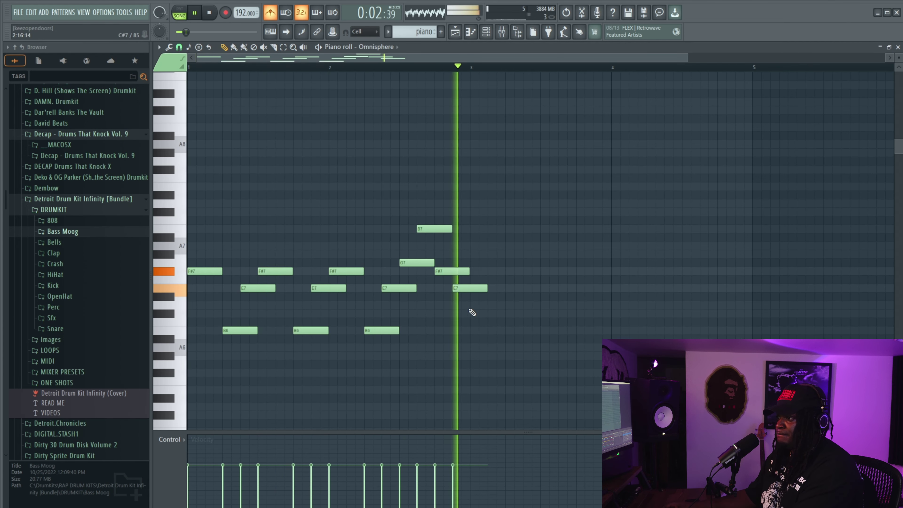
key("space")
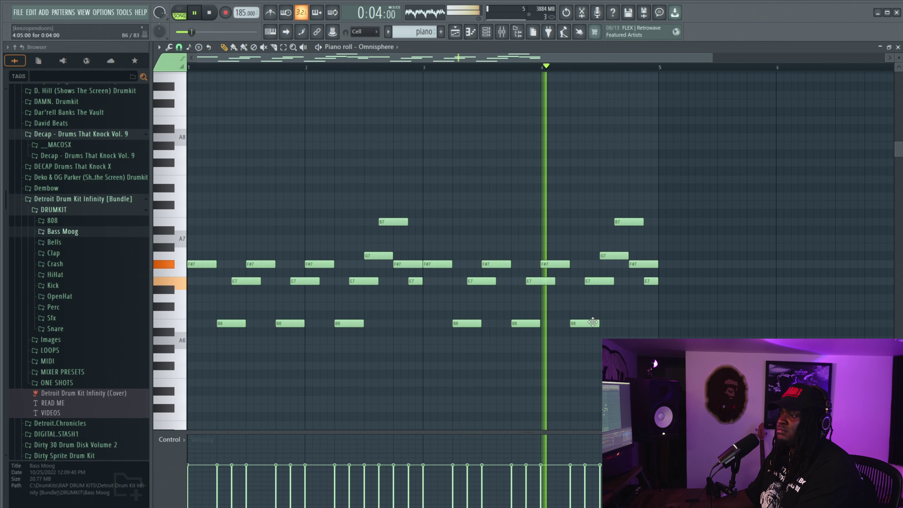
- Select all the piano notes, lower their velocity and randomize it, undoing and retrying until a milder variation is set
key("ctrl+a")
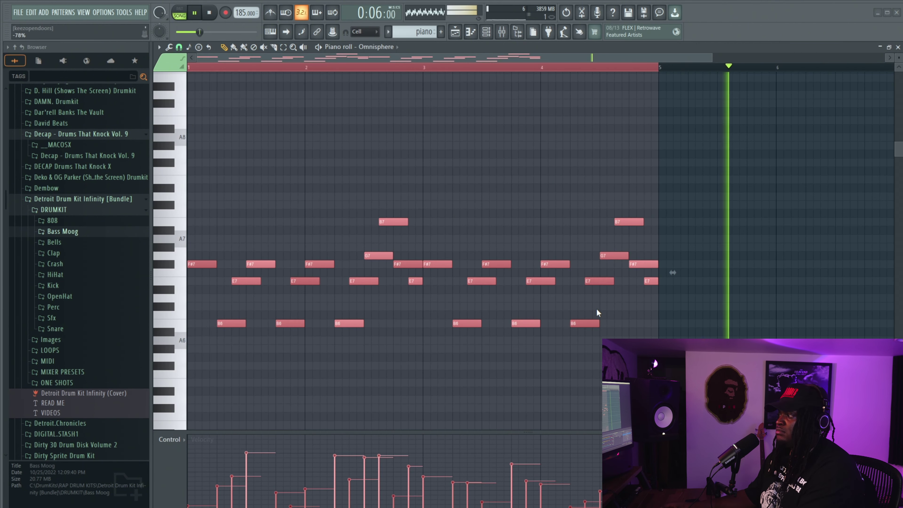
key("ctrl+z")
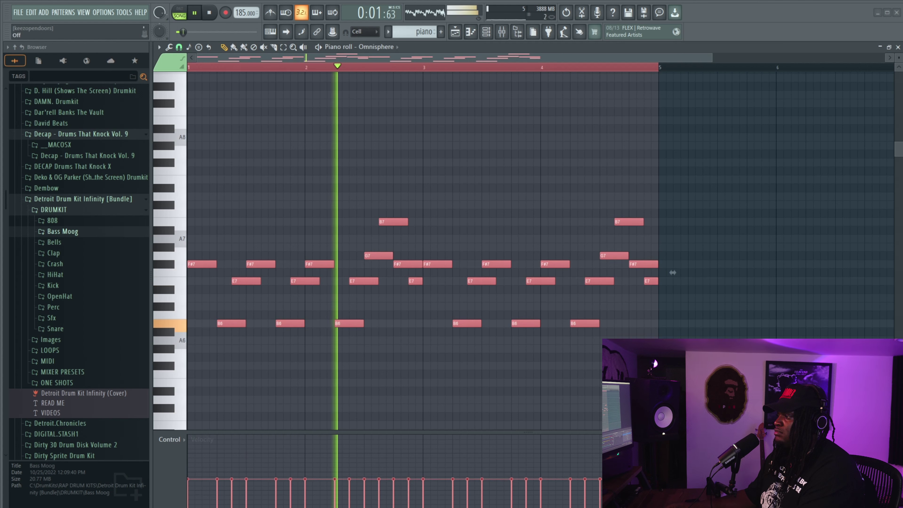
key("ctrl+z")
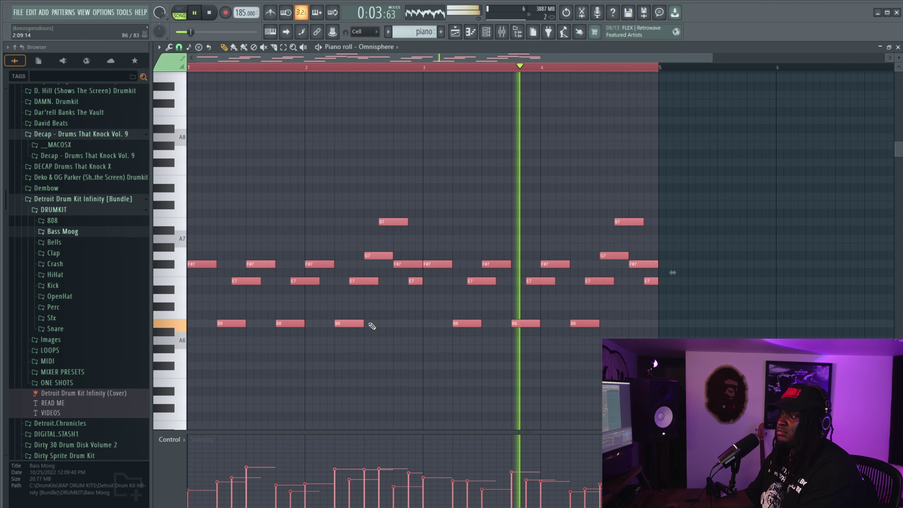
key("ctrl+z")
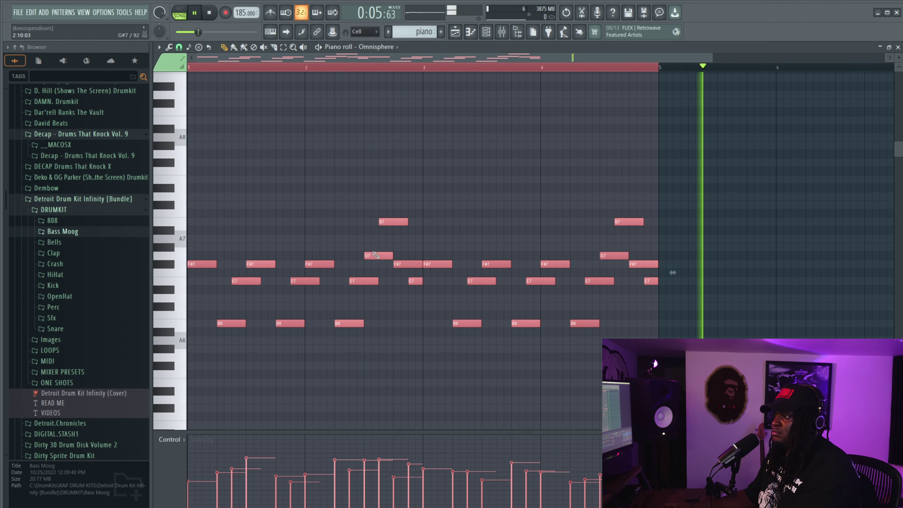
- Place two piano pattern clips on playlist Track 3 so they fill bars 1 to 16
key("F5")
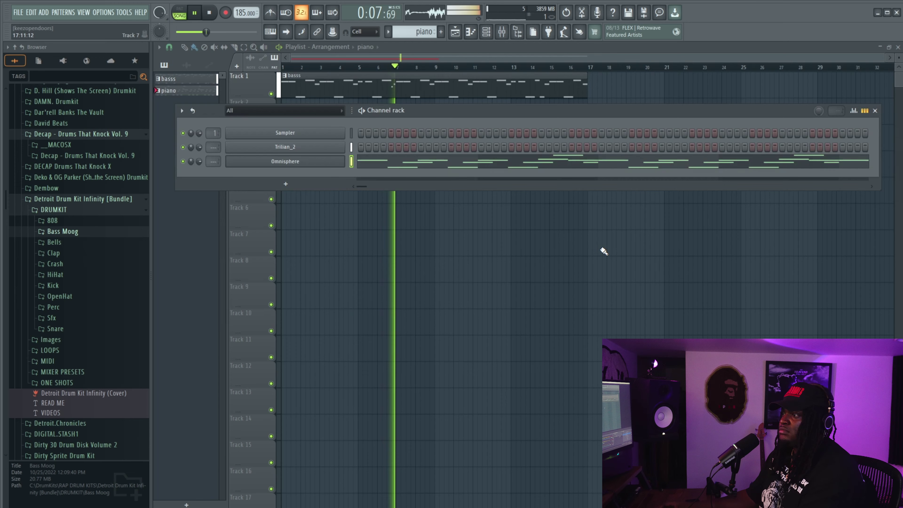
left_click(443, 138)
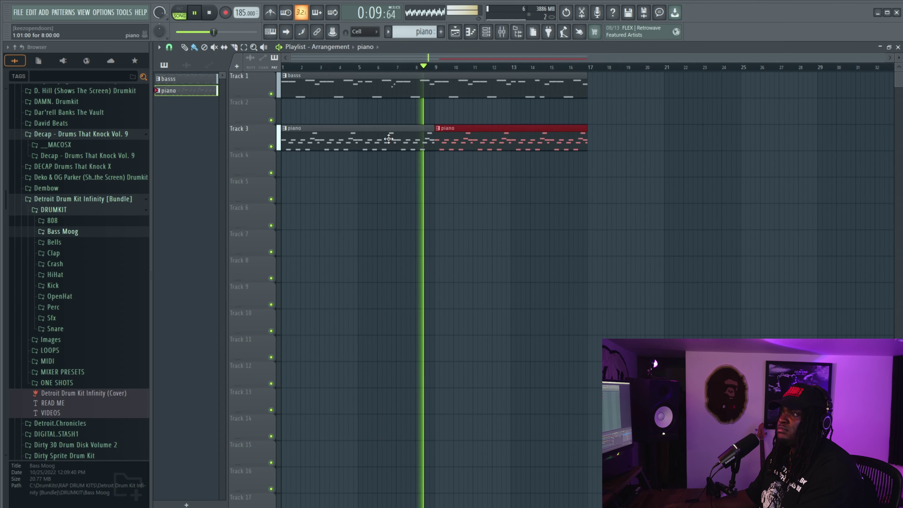
- Add a low B2 about 1.25 bars long to the Omnisphere part, followed by a C3 filling the rest of bar 2
key("F7")
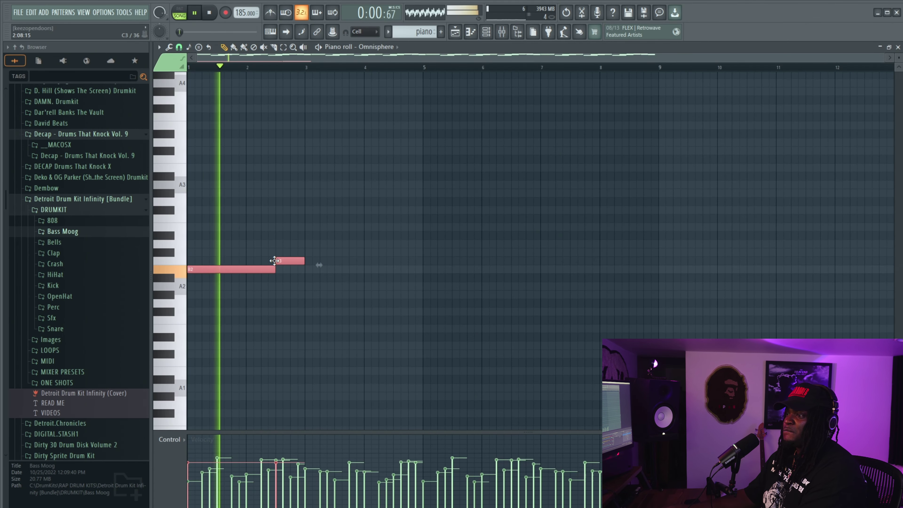
left_click(324, 308)
mouse_move(289, 261)
left_mouse_down()
mouse_move(261, 270)
mouse_move(305, 260)
left_mouse_up()
left_click_drag(202, 222, 292, 269)
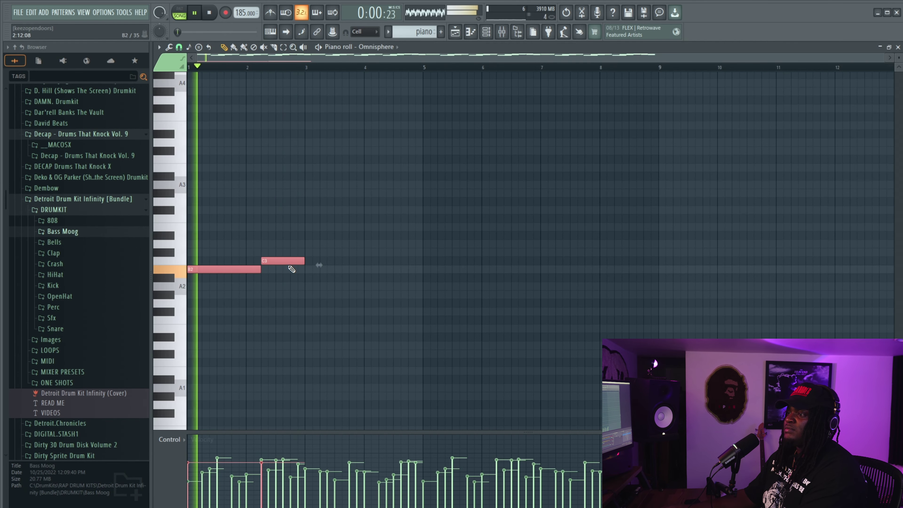
- Duplicate the low B2 and C3 notes so the accompaniment repeats through bar 8
key("ctrl+b")
key("ctrl+d")
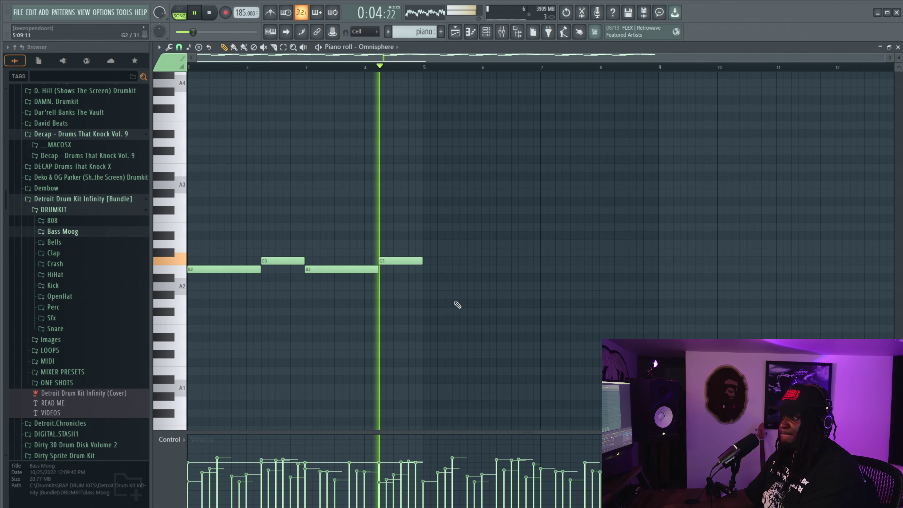
key("ctrl+a")
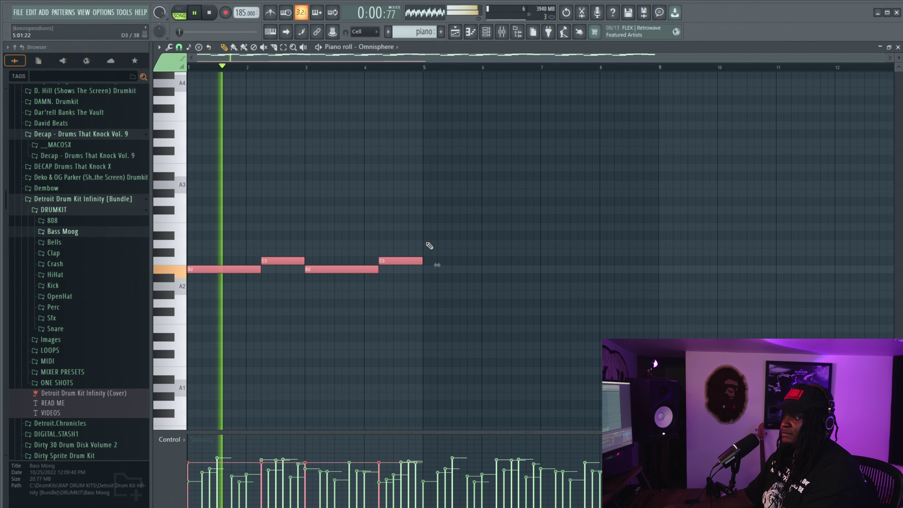
key("ctrl+b")
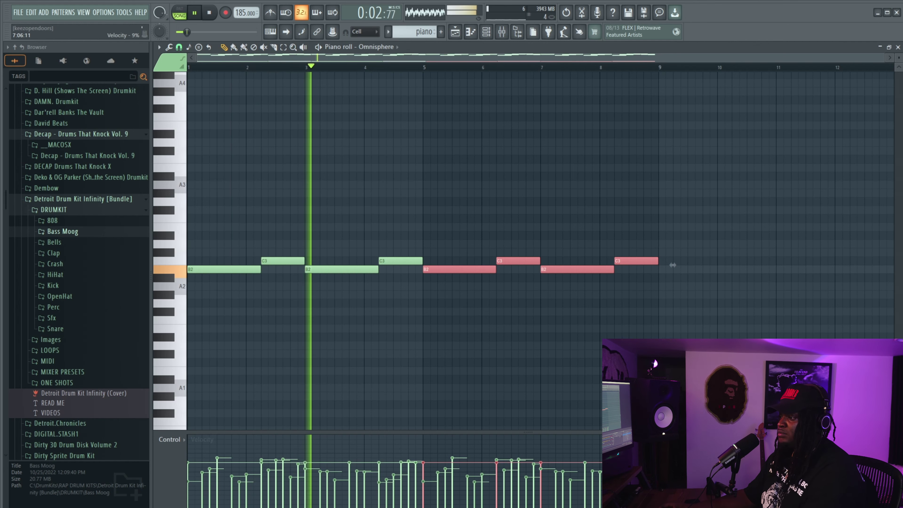
key("ctrl+d")
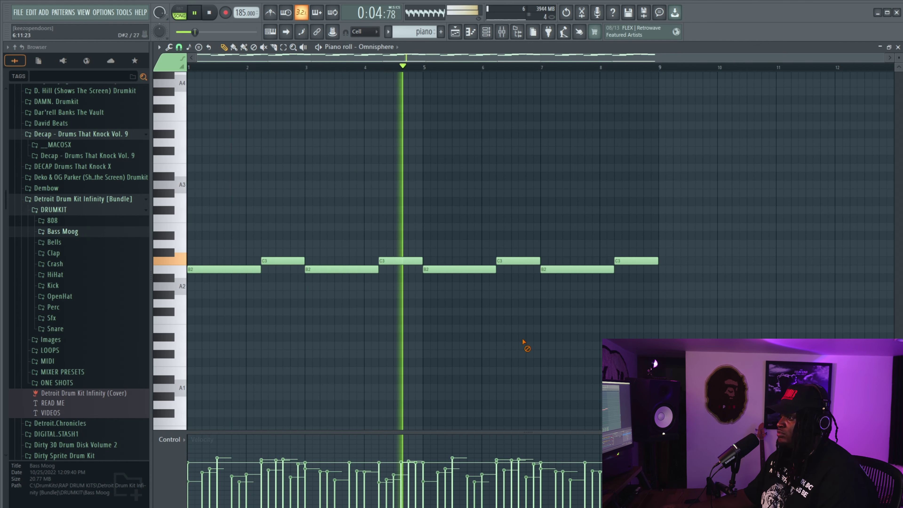
- Assign Omnisphere to mixer track 2 and lower its volume slightly
scroll(540, 344, "up", 8)
scroll(543, 349, "down", 3)
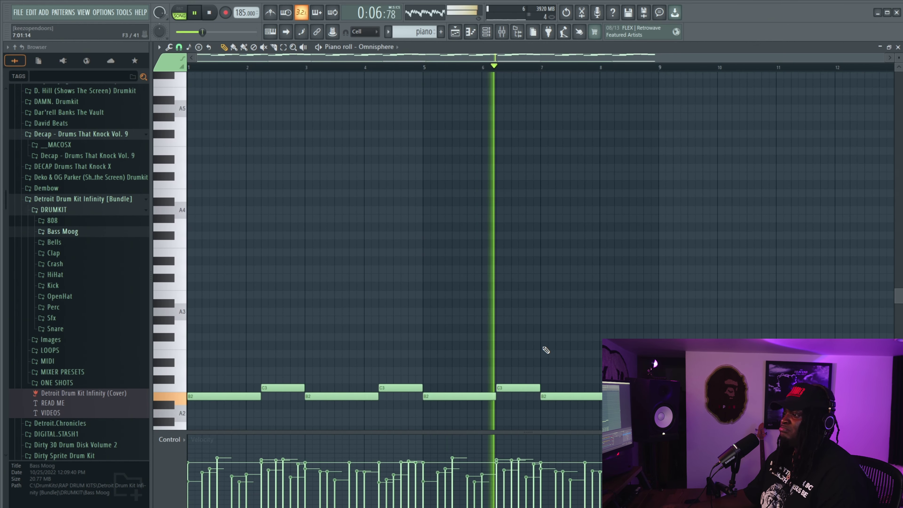
scroll(555, 370, "down", 4)
scroll(558, 367, "up", 5)
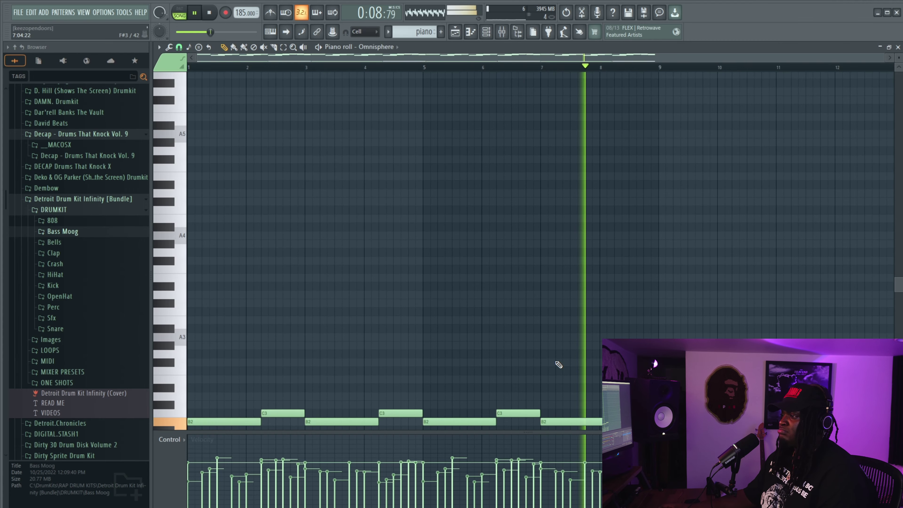
scroll(559, 366, "up", 4)
left_click(486, 33)
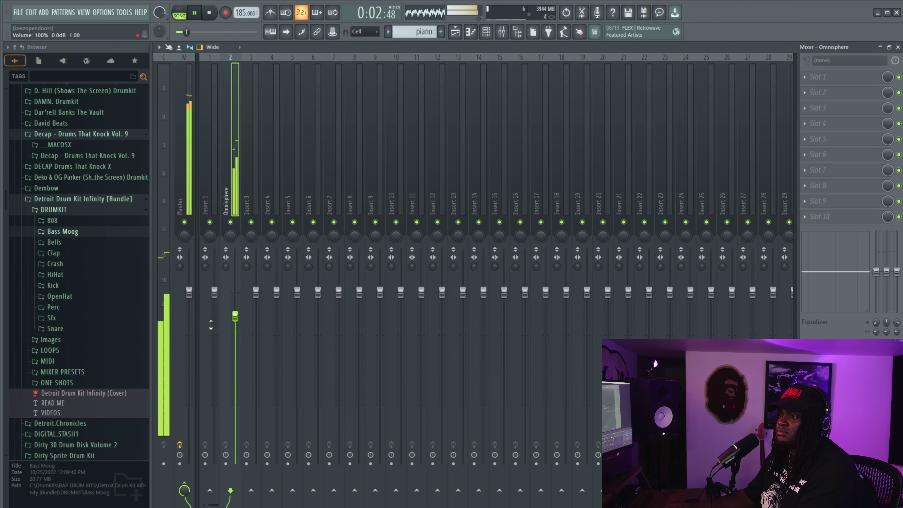
left_click(487, 31)
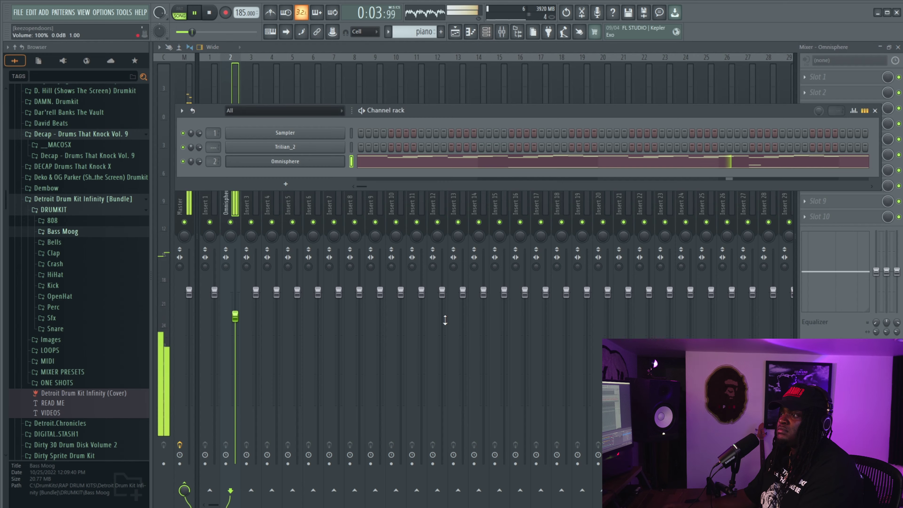
- Select the upper melody notes in the Omnisphere part, raise their velocity slightly, and stop playback
left_click(499, 164)
left_click_drag(678, 95, 193, 277)
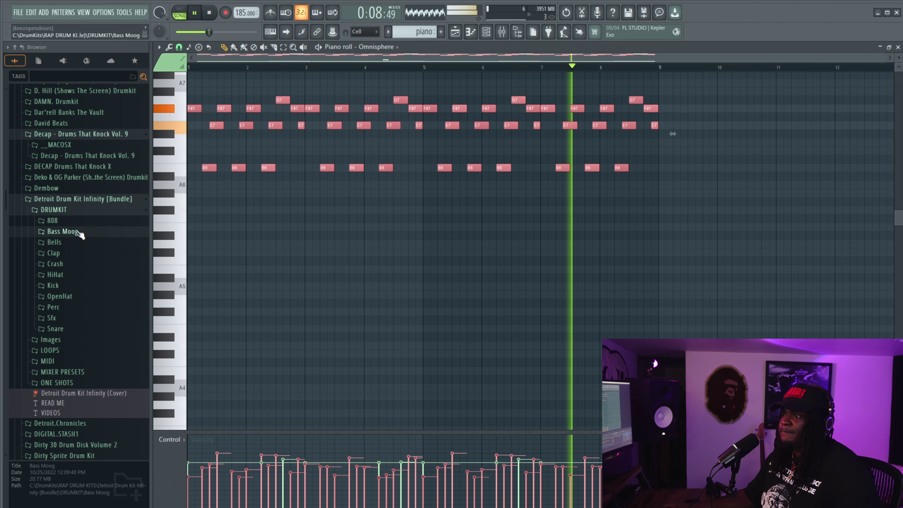
key("space")
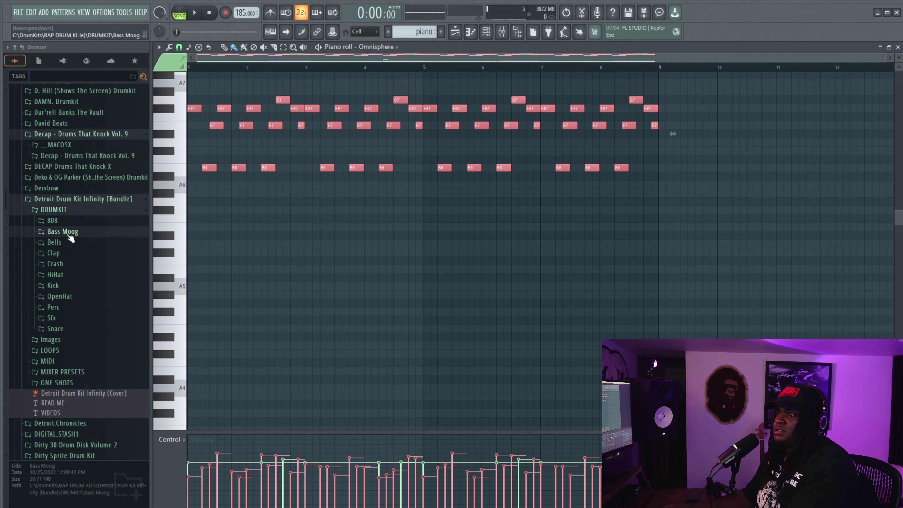
- Preview samples in the Bass Moog folder and add the Detroit [Bass] sample as a new channel above Omnisphere
left_click(69, 234)
left_click(69, 267)
left_click(66, 292)
left_click(61, 263)
left_click(95, 273)
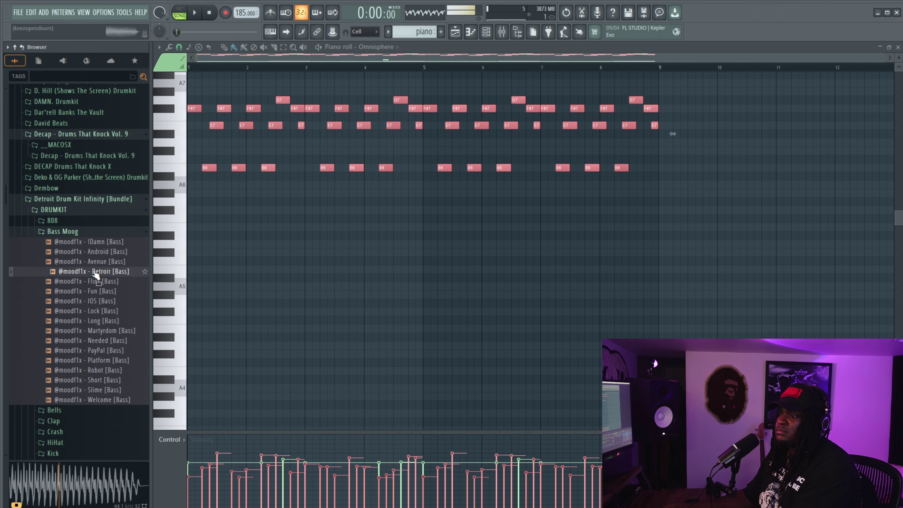
left_click_drag(96, 274, 313, 153)
- Copy the Trilian_2 line into the Detroit [Bass] channel within the basss pattern and play it back
left_click(389, 32)
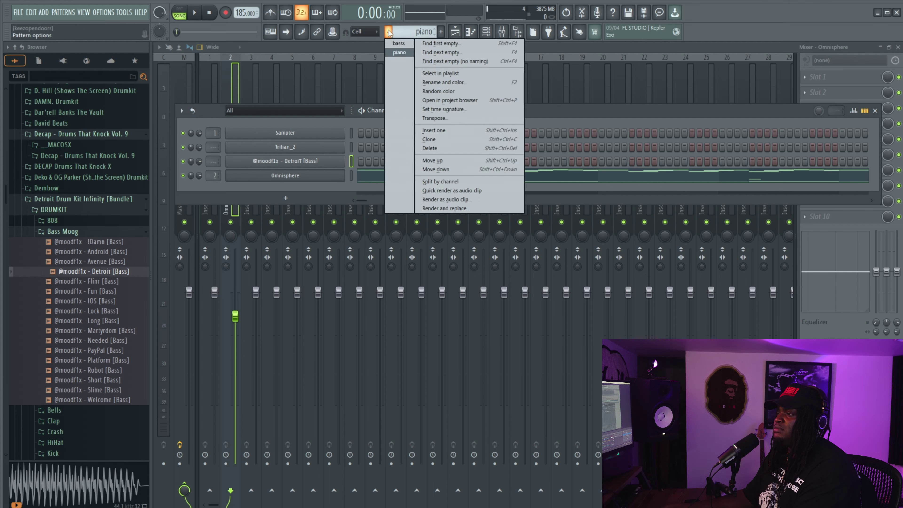
left_click(399, 43)
right_click(313, 160)
left_click(356, 145)
key("space")
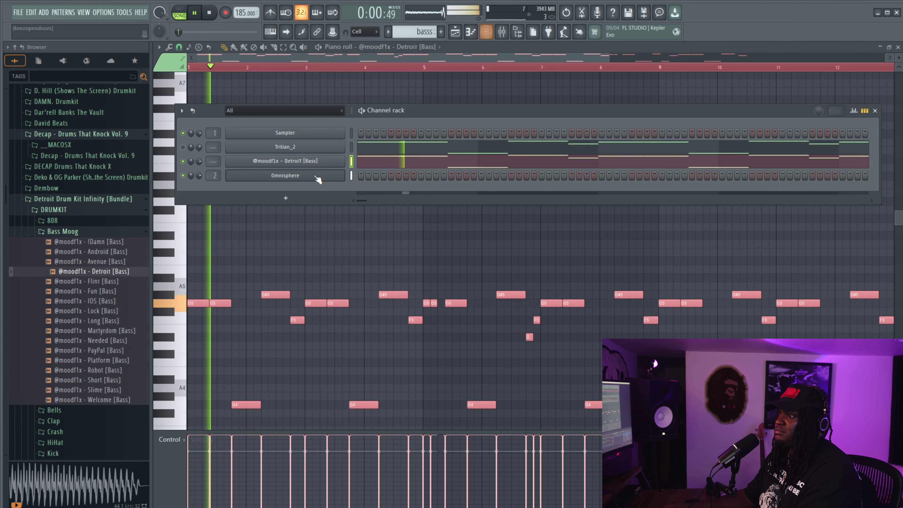
- Assign the Detroit [Bass] channel to mixer track 3 and lower its volume slightly
left_click(306, 161)
left_click(429, 181)
key("F9")
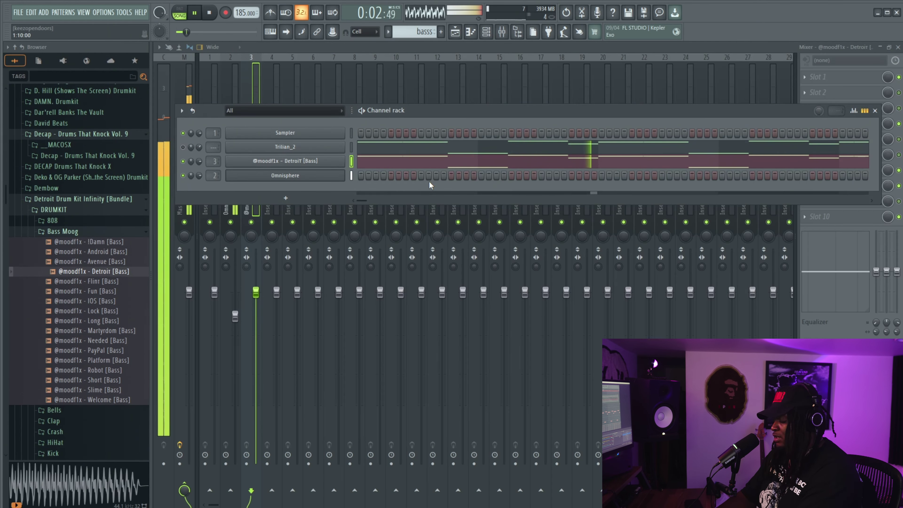
key("F6")
left_click_drag(256, 292, 255, 304)
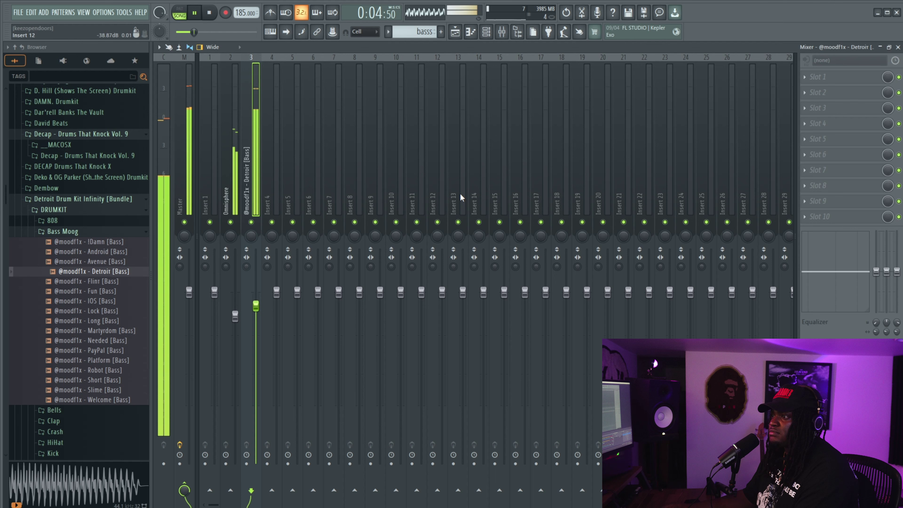
- Add Fruity parametric EQ 2 to the Detroit bass with the 20Hz + 18kHz cut preset and set the band 1 high pass to 41Hz
left_click(818, 77)
left_click(812, 267)
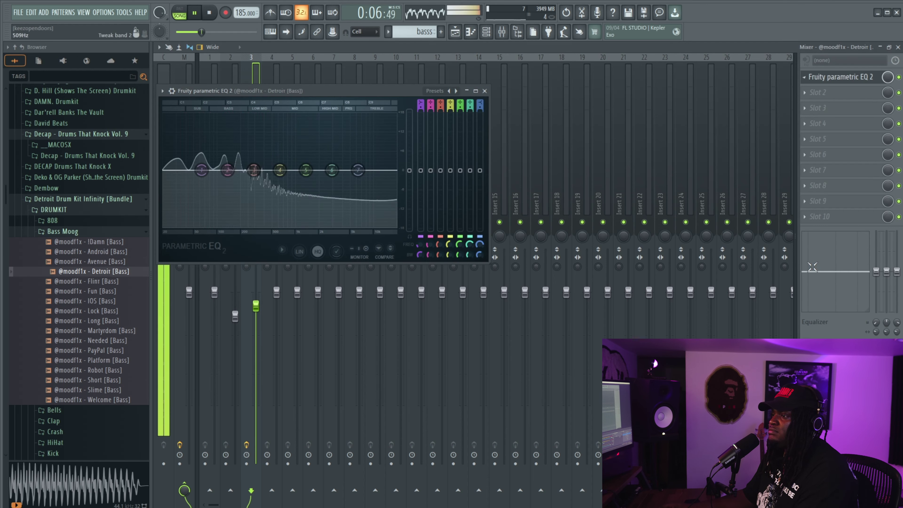
left_click(430, 91)
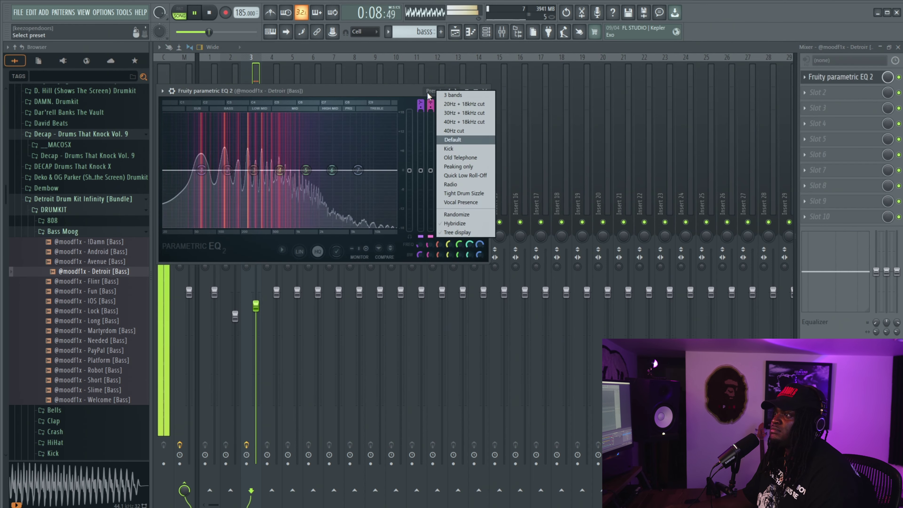
left_click(464, 104)
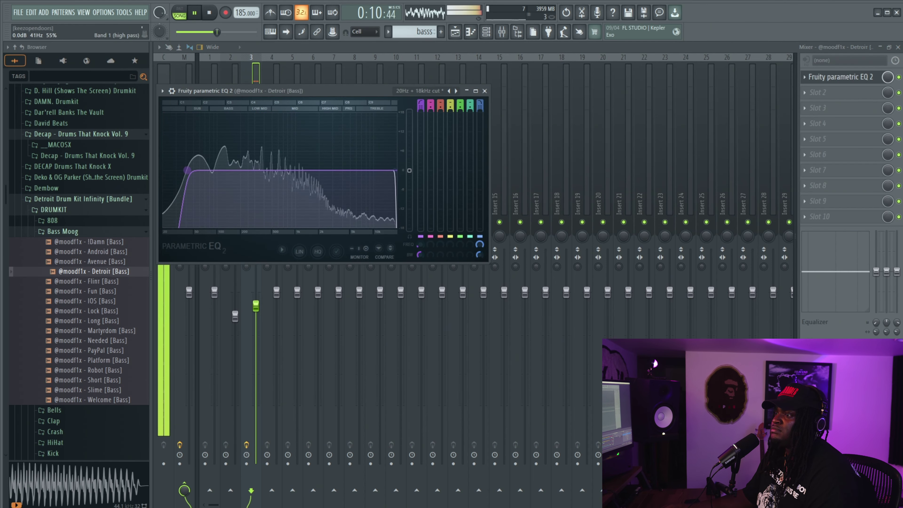
- Assign Trilian_2 to mixer track 4 and lower its volume slightly
key("F6")
left_click(296, 175)
key("F9")
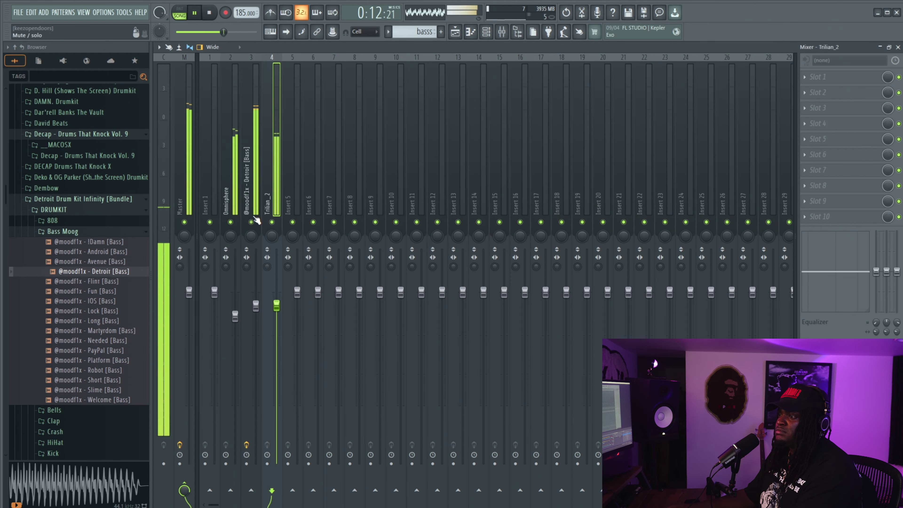
- Lower the Detroit bass's mixer volume much further and pull its EQ's band 7 low pass down into the bass range
left_click(254, 217)
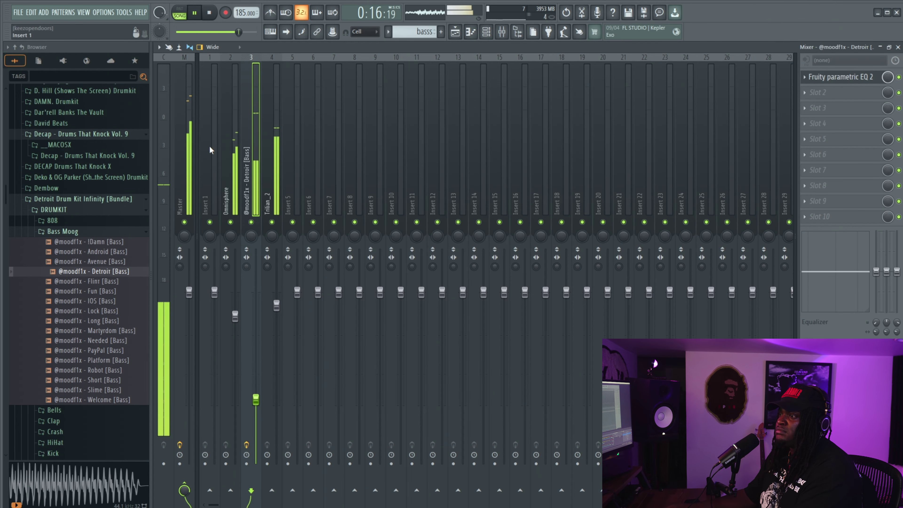
left_click(821, 82)
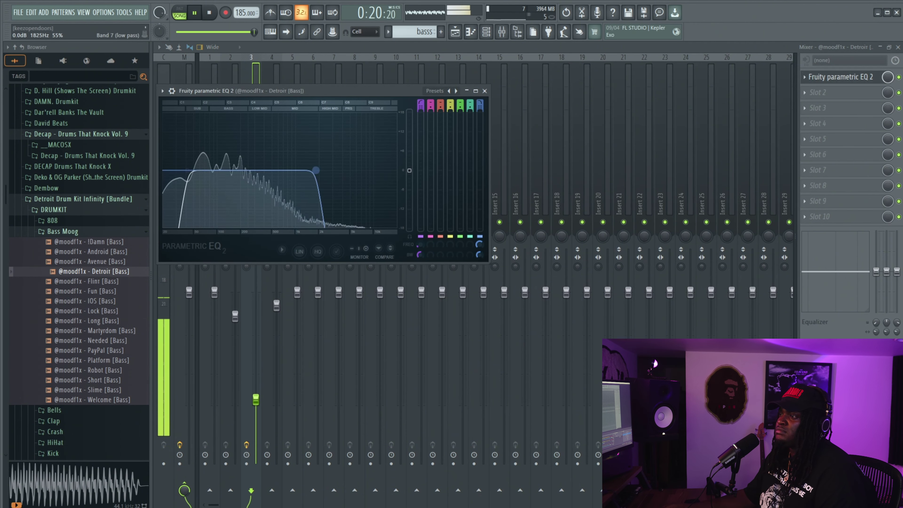
left_click_drag(315, 170, 221, 170)
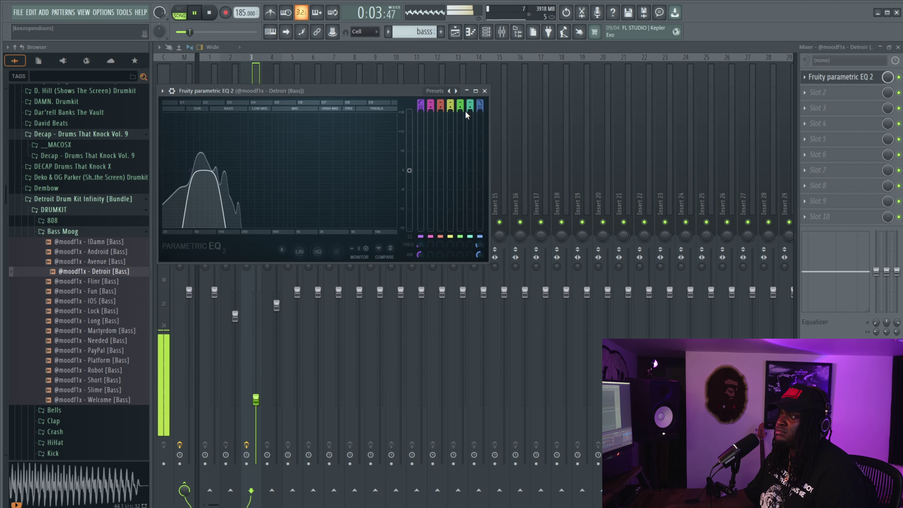
left_click(486, 91)
- Lower Trilian_2's mixer volume slightly and add Fruity parametric EQ 2 in its first effect slot
left_click(277, 295)
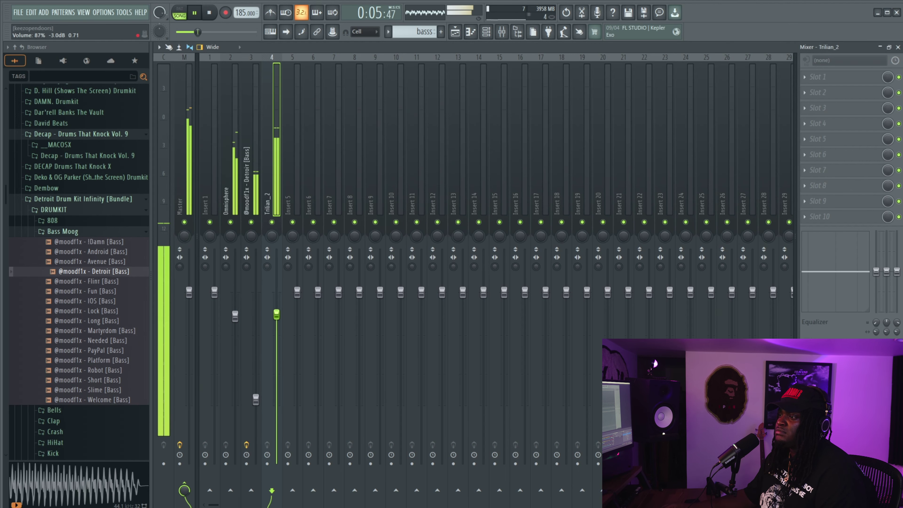
scroll(278, 168, "up", 2)
right_click(900, 78)
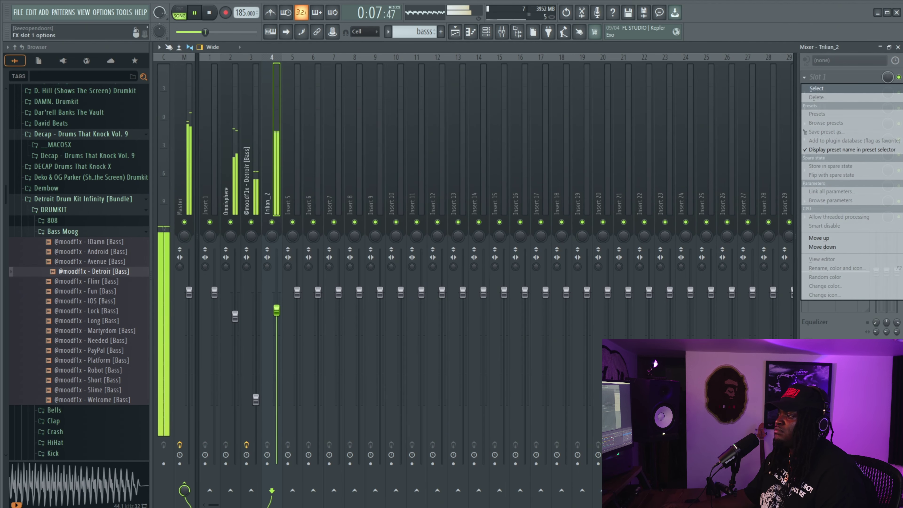
left_click(817, 88)
left_click(829, 107)
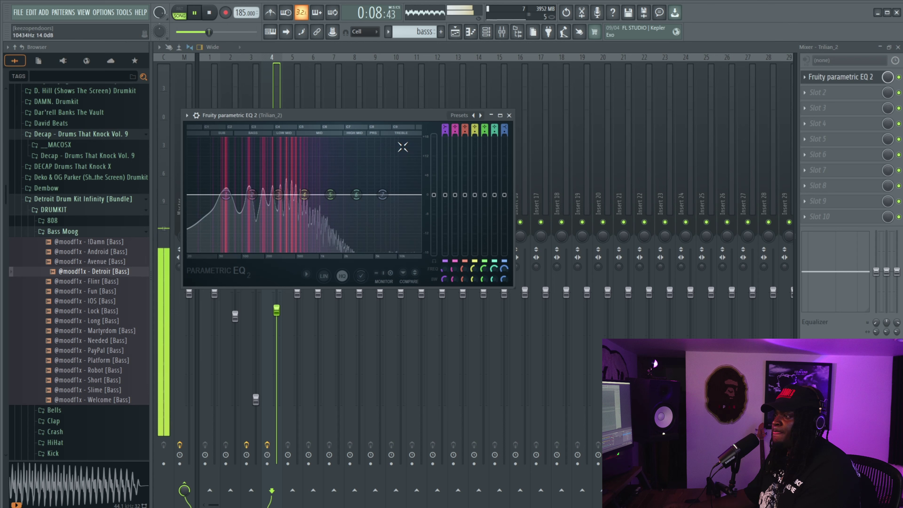
- Load the 20Hz + 18kHz cut preset on Trilian_2's EQ, raise the band 1 high pass, and lower the band 7 low pass to about 762 Hz
left_click(466, 116)
left_click(489, 137)
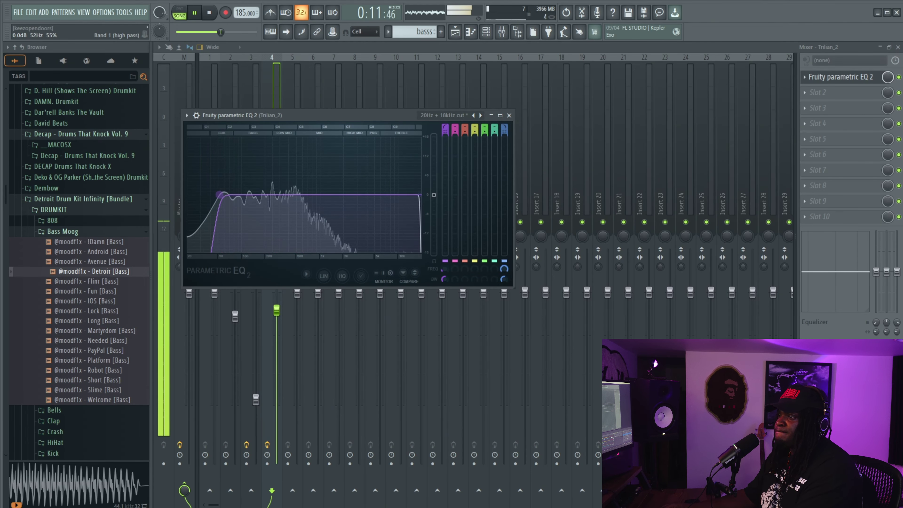
left_click_drag(218, 194, 238, 195)
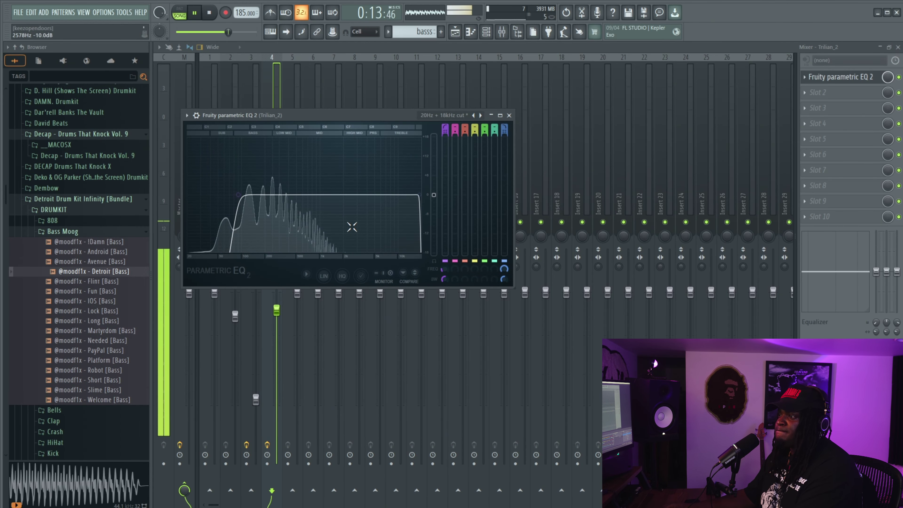
left_click_drag(419, 195, 315, 202)
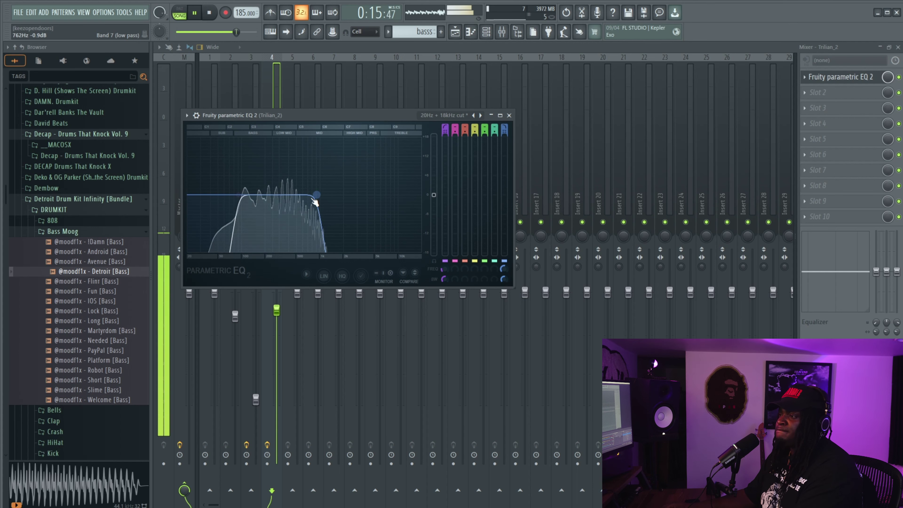
key("Escape")
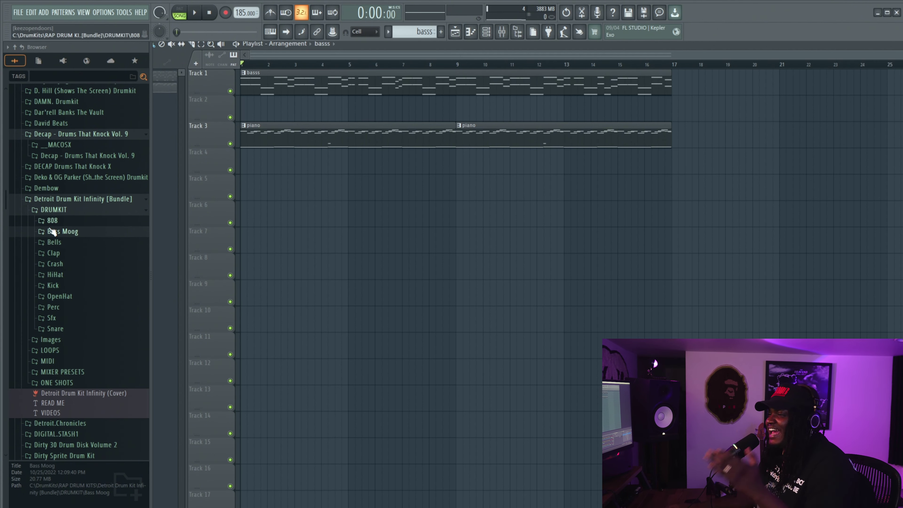
- Add the CUBE generator plugin by Lunacy Audio as a new channel in the channel rack
scroll(71, 219, "up", 15)
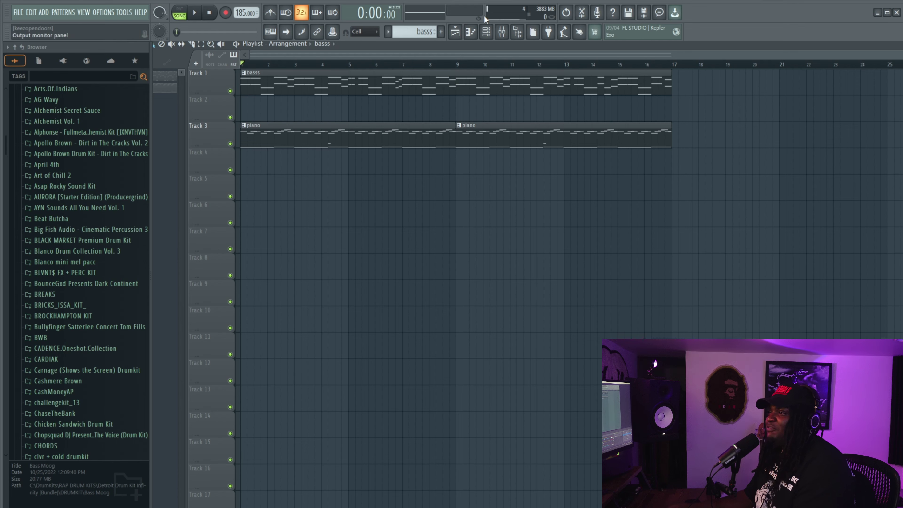
left_click(486, 32)
left_click(335, 115)
left_click(298, 119)
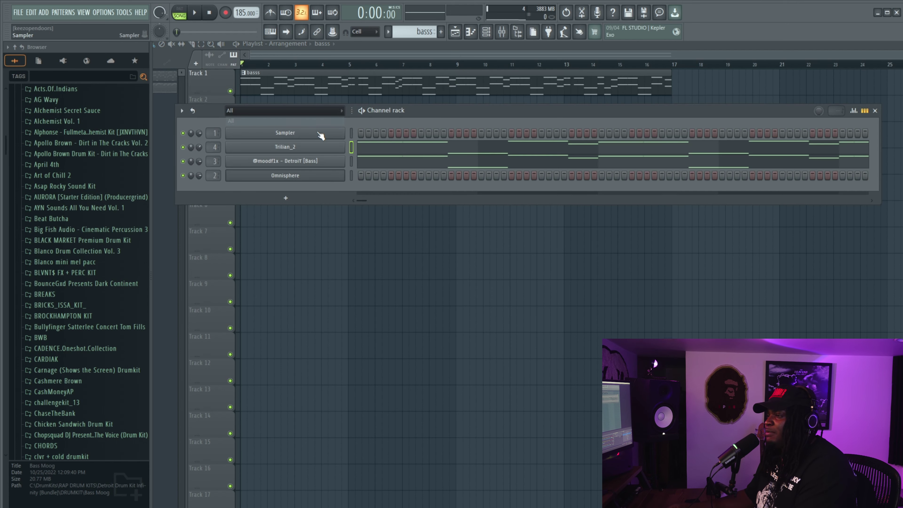
scroll(62, 233, "up", 7)
scroll(61, 233, "up", 5)
left_click(286, 198)
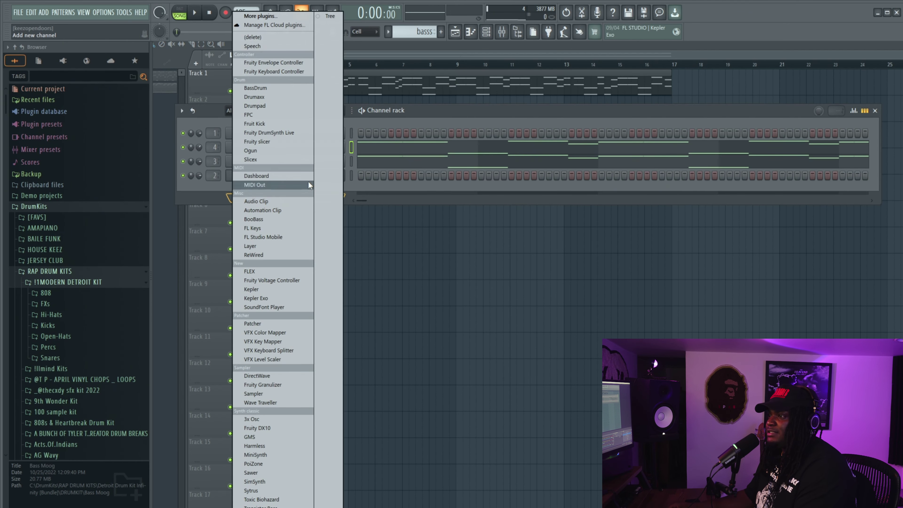
left_click(289, 16)
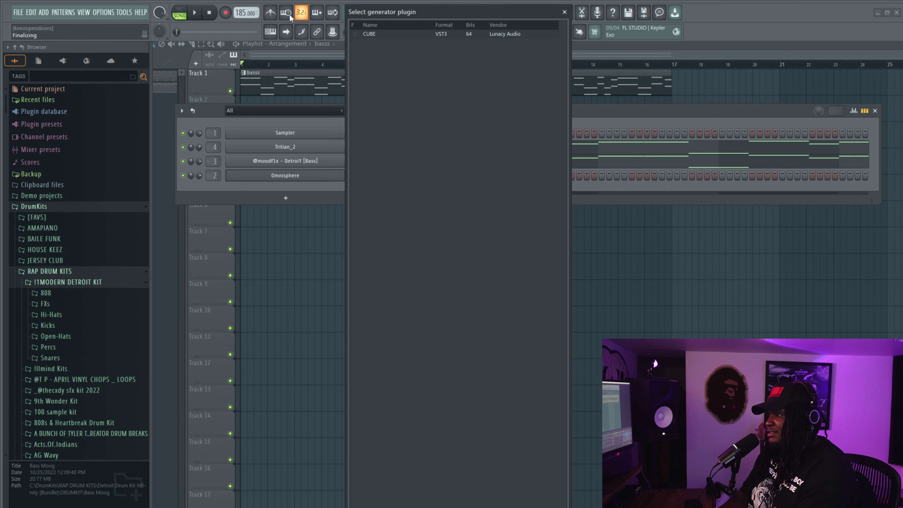
left_click(439, 34)
double_click(439, 34)
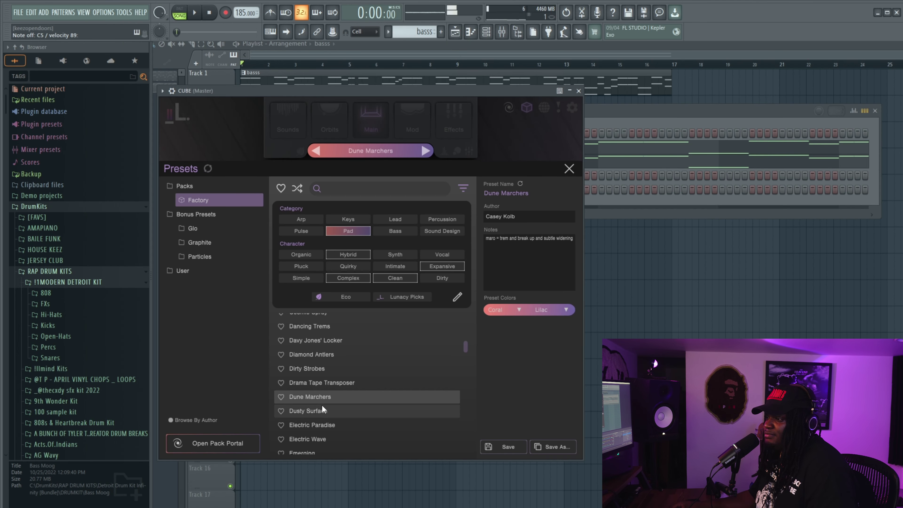
- Mark the Dune Marchers preset as a favorite in CUBE and open CUBE's piano roll in the main 2 pattern
left_click(320, 405)
left_click(285, 399)
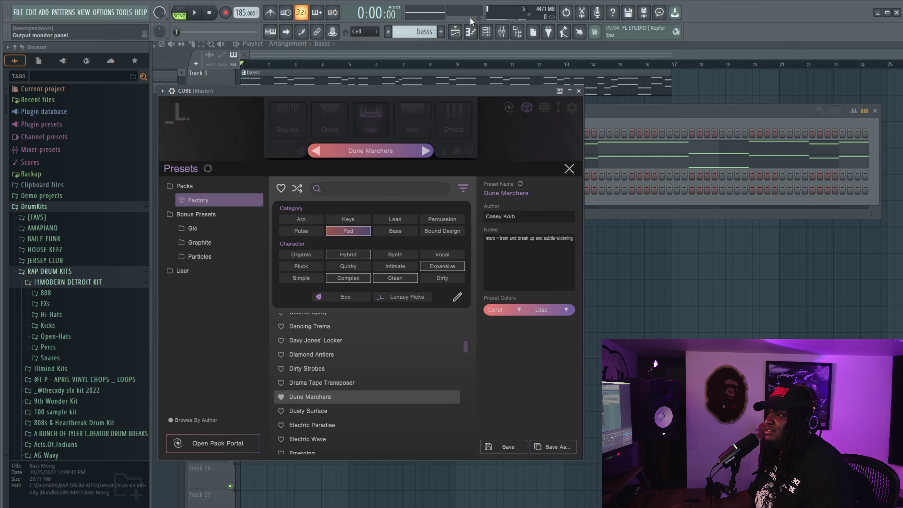
left_click(485, 33)
left_click(484, 134)
key("space")
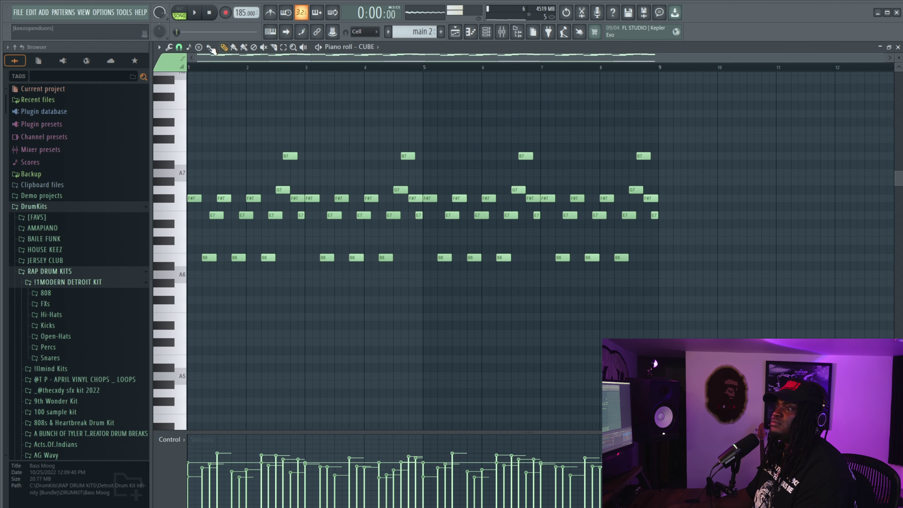
- Place a main 2 pattern clip on playlist Track 8, starting at bar 1
left_click(470, 32)
left_click(473, 266)
left_click_drag(473, 267, 135, 258)
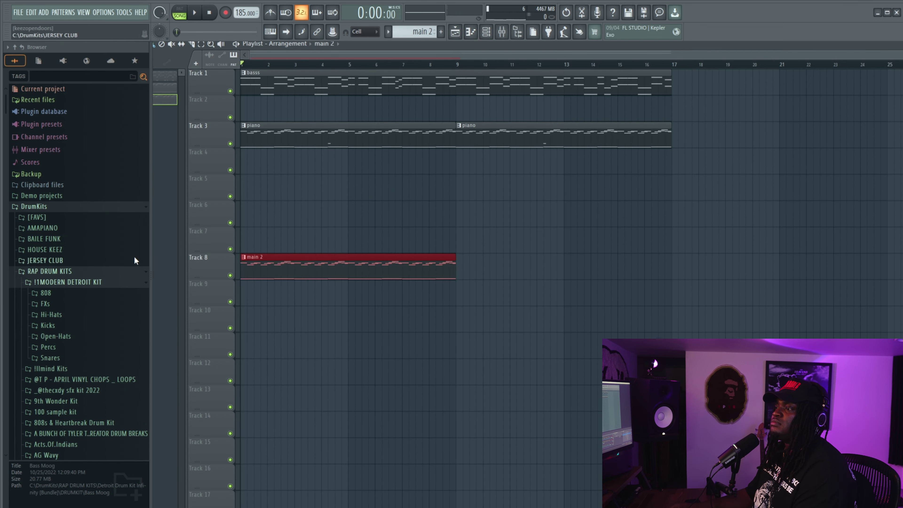
- Transpose all the upper CUBE melody notes in main 2 down one octave and audition the result
double_click(346, 258)
scroll(281, 249, "down", 2)
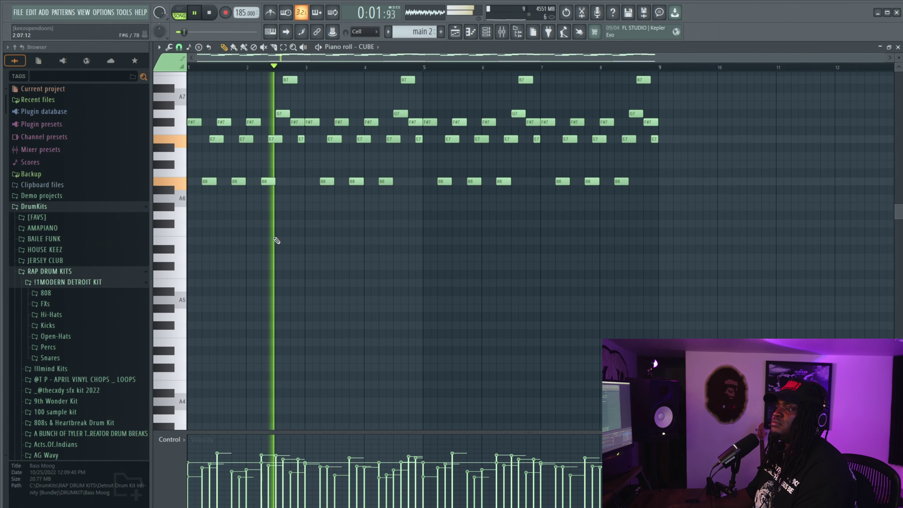
scroll(452, 299, "up", 10)
key("ctrl+a")
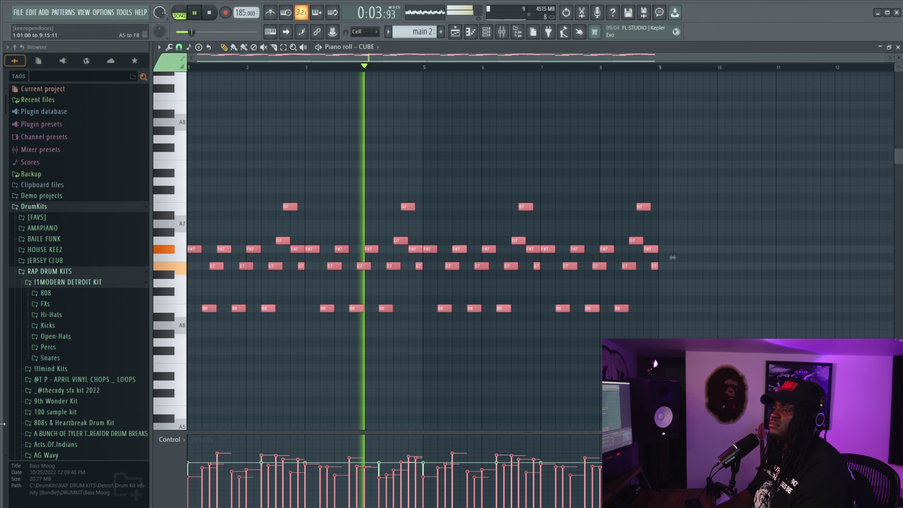
key("space")
key("space")
scroll(228, 267, "down", 5)
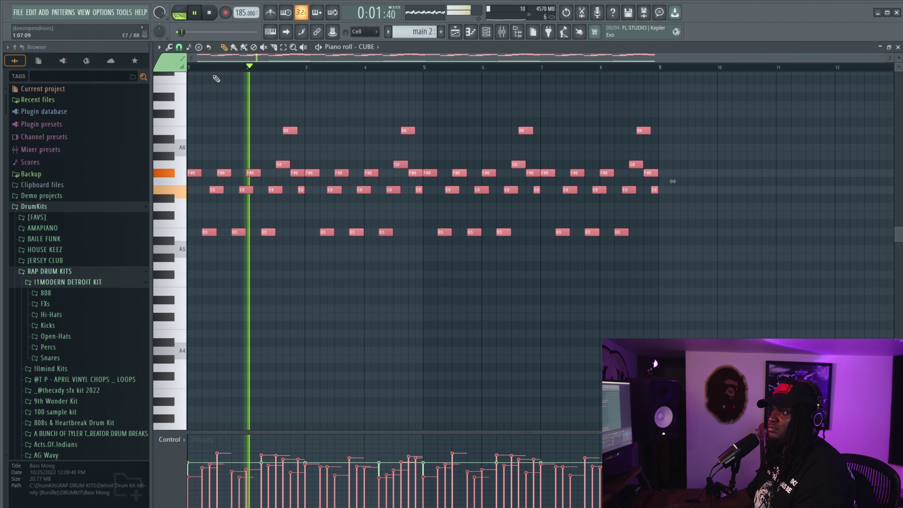
key("space")
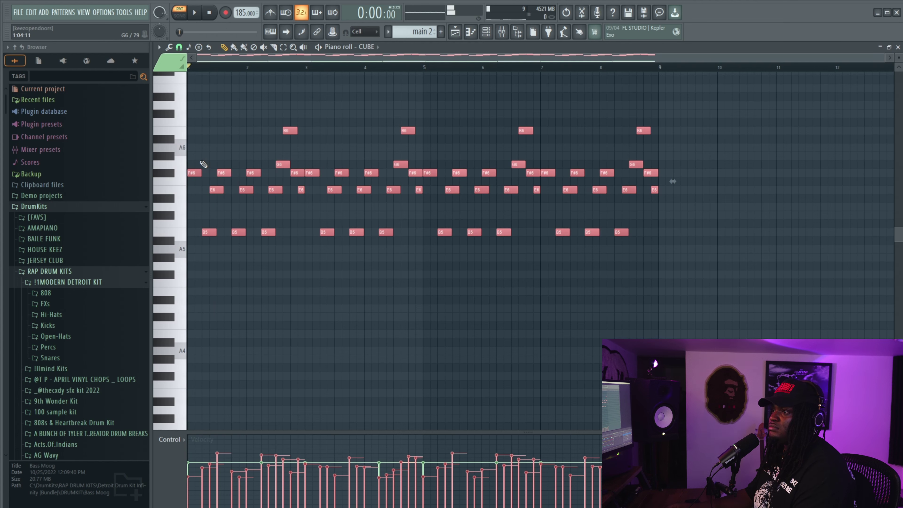
- Delete the five E6, F#6 and B5 melody notes between the opening F#6–B5 pair and the B5 in bar 2
right_click(220, 193)
right_click(224, 174)
key("space")
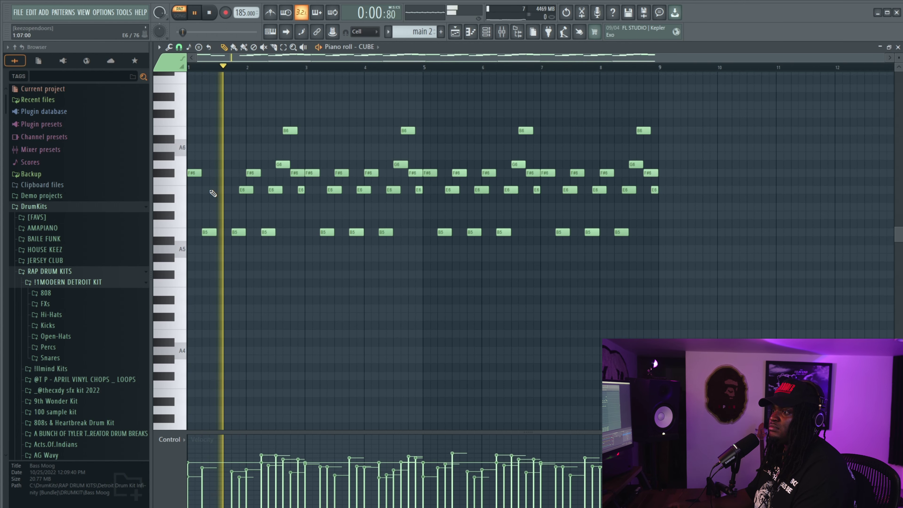
key("space")
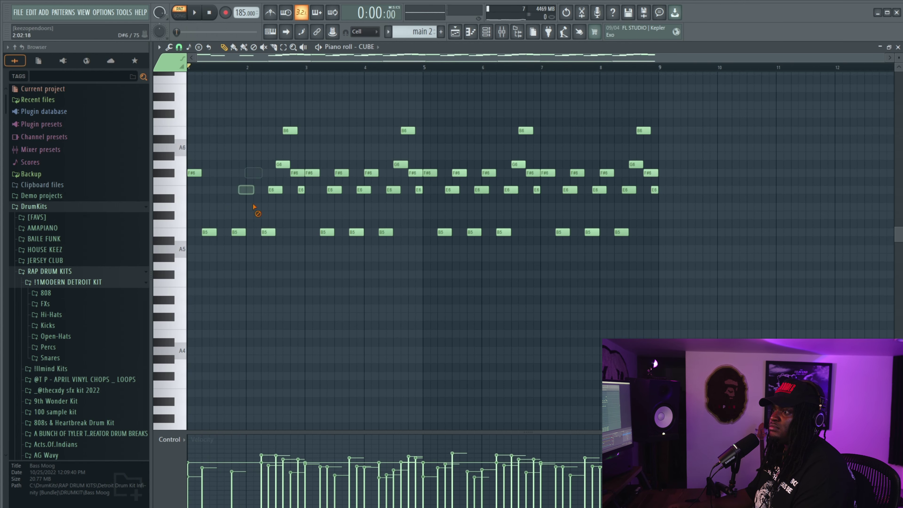
key("space")
right_click(238, 232)
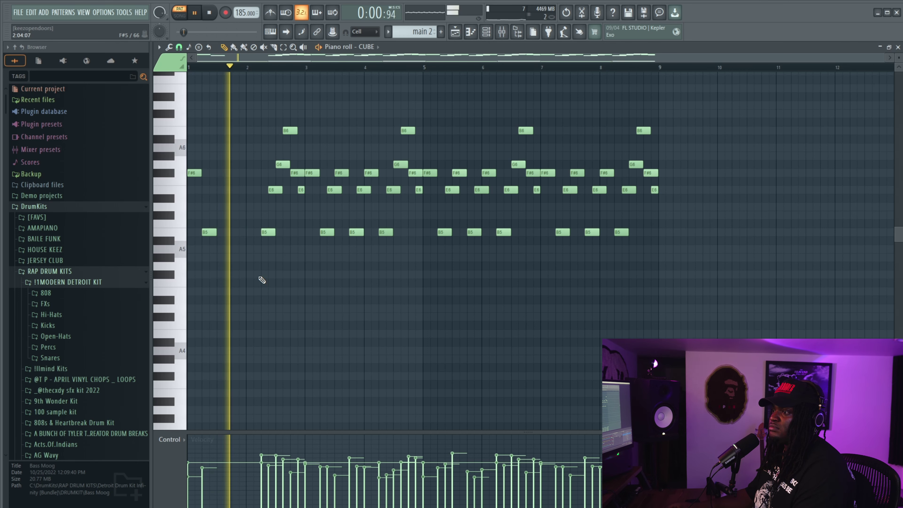
- Delete all the upper CUBE melody notes from bar 3 onward, keeping only the first two bars
right_click(312, 173)
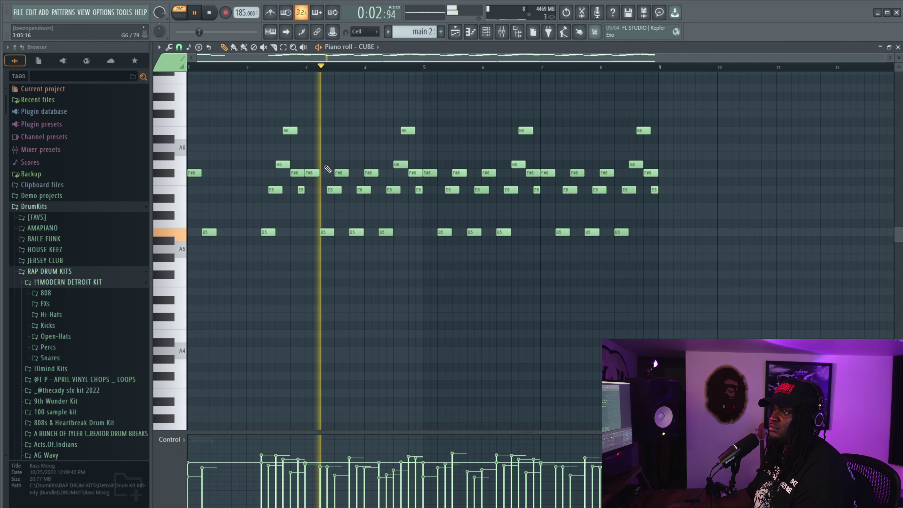
key("space")
scroll(708, 165, "up", 3)
left_click_drag(708, 166, 336, 380)
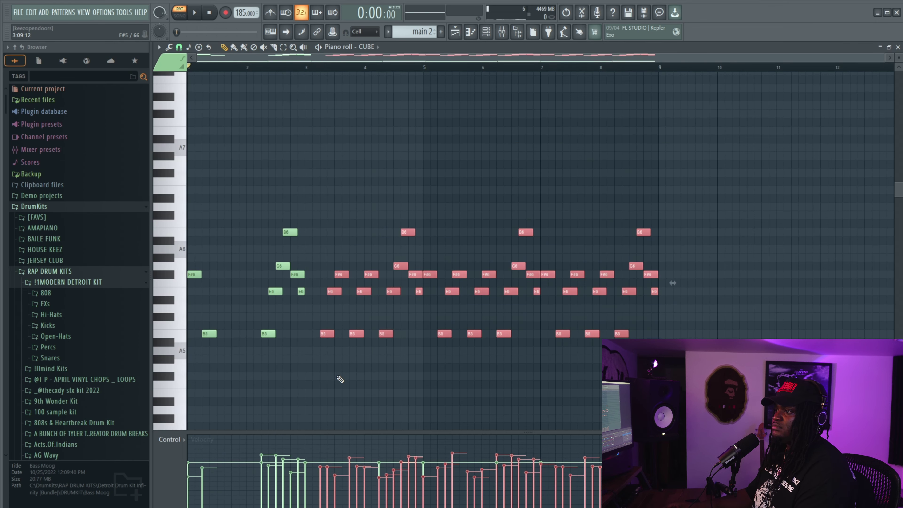
key("Delete")
- Try removing the long low B2 and C3 notes from main 2, and undo the deletions
scroll(338, 333, "down", 10)
scroll(192, 267, "down", 1)
key("space")
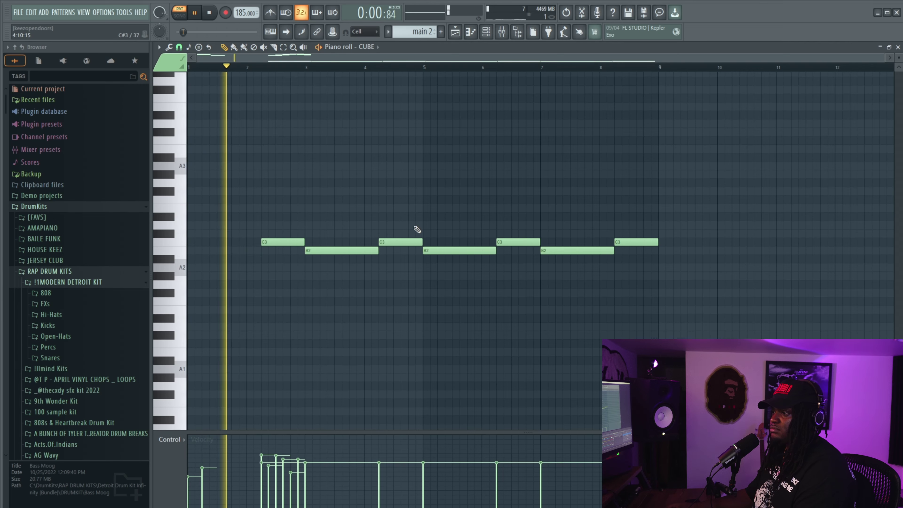
left_click_drag(669, 171, 425, 313)
key("Delete")
key("ctrl+z")
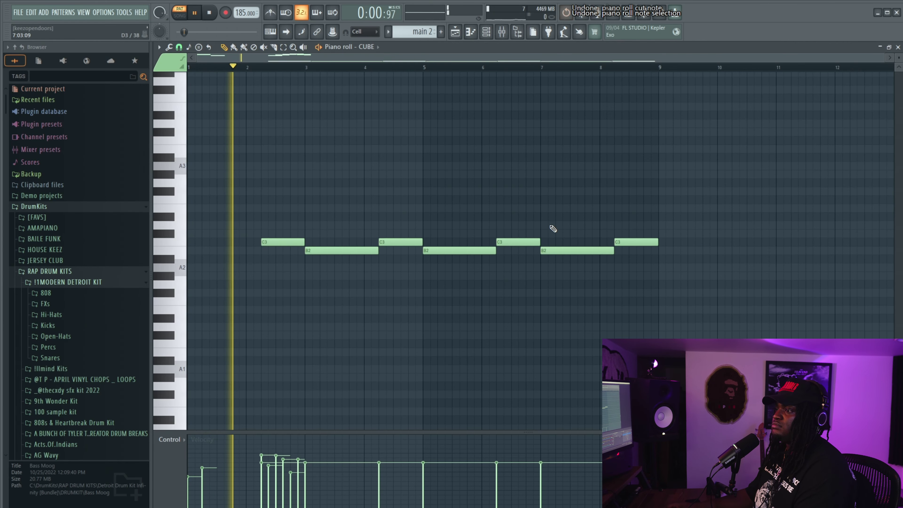
key("space")
key("ctrl+z")
- Transpose the long low notes up two octaves to B4 and C5, reduce their velocity, and audition the pattern
key("ctrl+a")
key("ctrl+Up")
key("ctrl+Up")
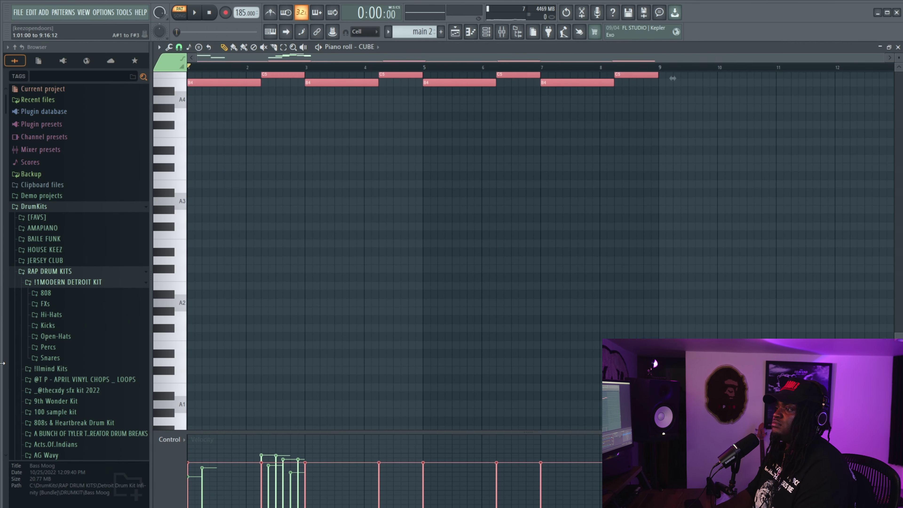
key("space")
scroll(395, 255, "up", 5)
scroll(395, 256, "up", 5)
scroll(362, 268, "down", 3)
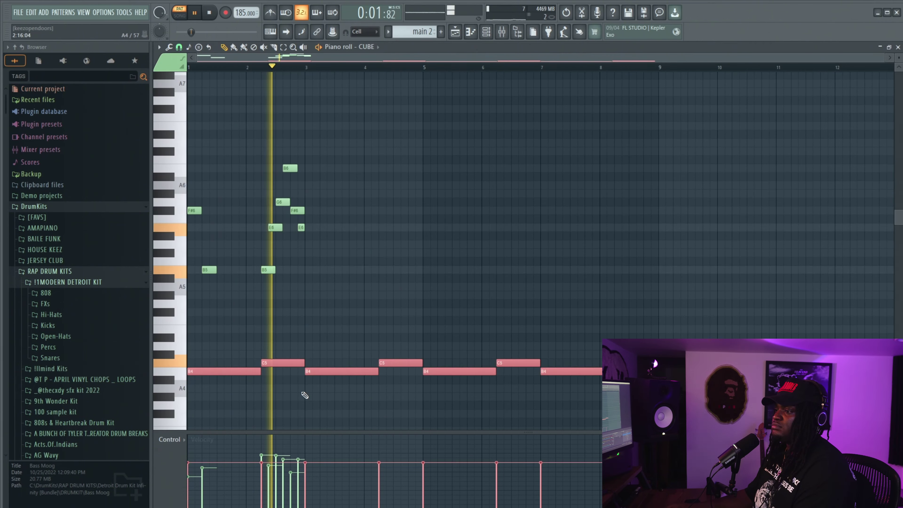
key("space")
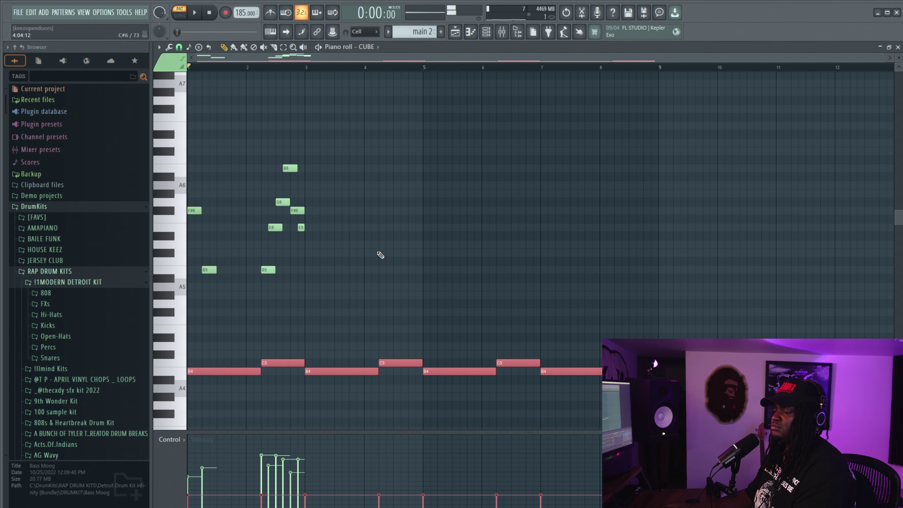
- Try the long notes one octave higher at B5 and C6, and undo that transposition
scroll(433, 335, "up", 1)
scroll(564, 285, "down", 3)
key("ctrl+Up")
key("space")
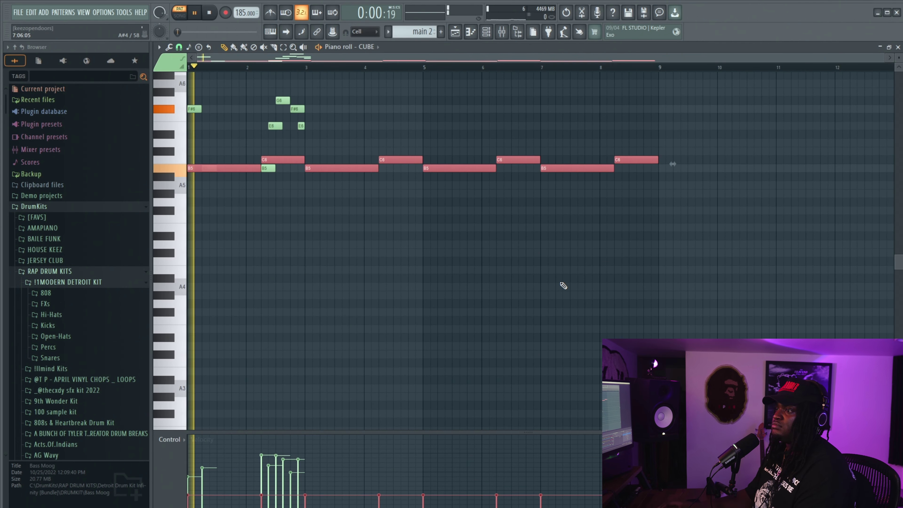
key("ctrl+d")
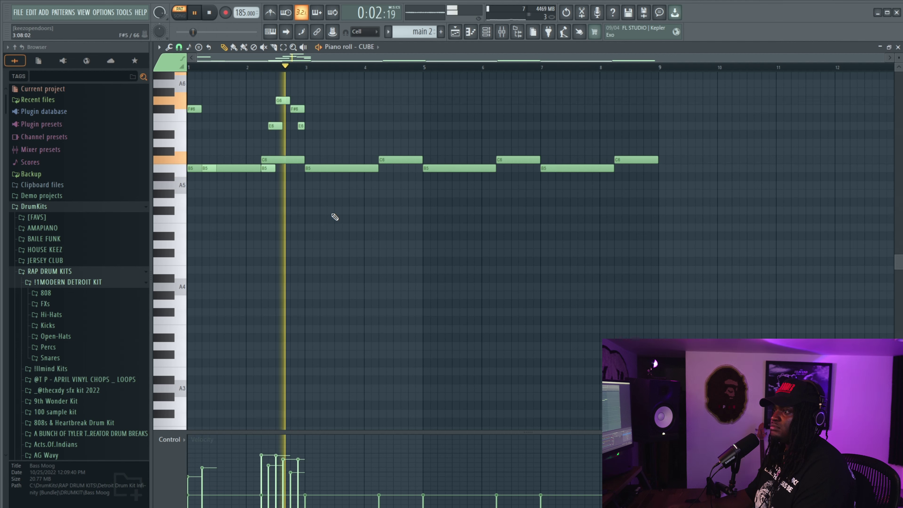
key("ctrl+z")
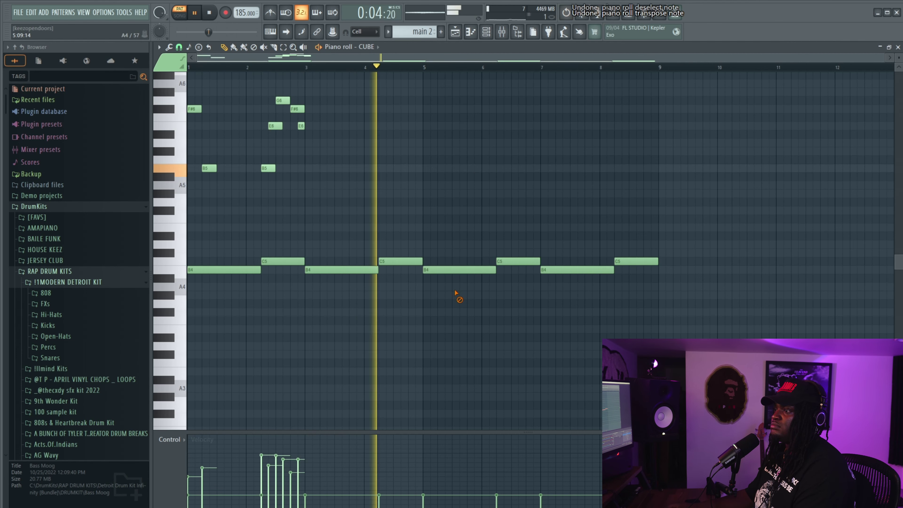
- Remove the long low notes from main 2 and repeat the two-bar CUBE melody phrase through the end of bar 8
key("space")
key("space")
scroll(365, 242, "up", 5)
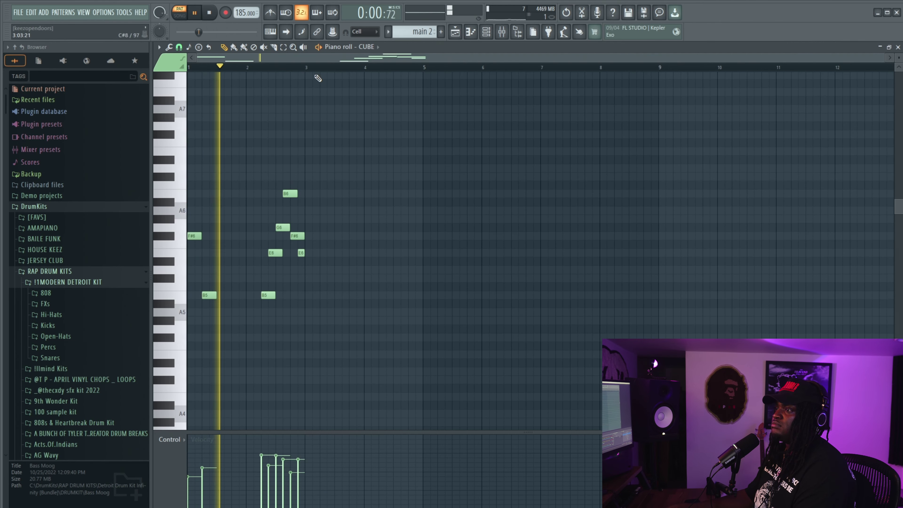
left_click_drag(306, 67, 188, 68)
key("space")
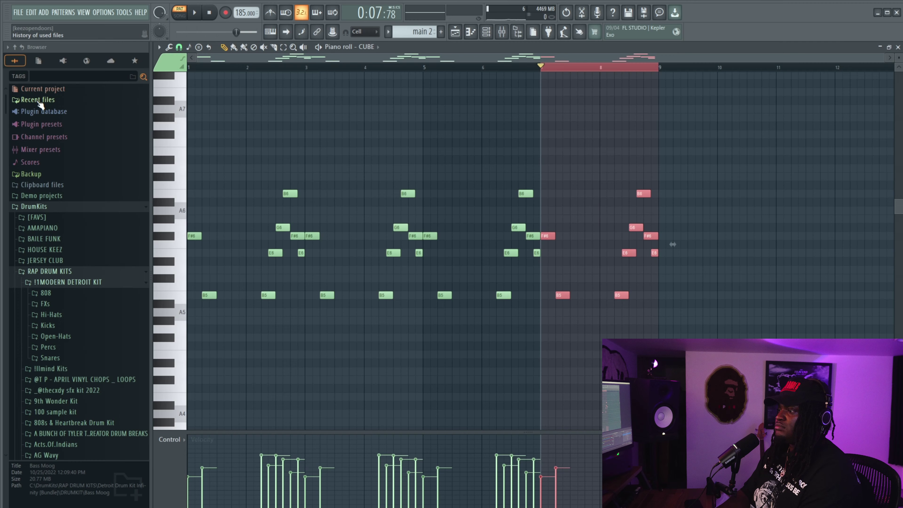
- Place a second main 2 clip on Track 8 of the playlist starting at bar 9, and play the arrangement
key("F5")
left_click(412, 249)
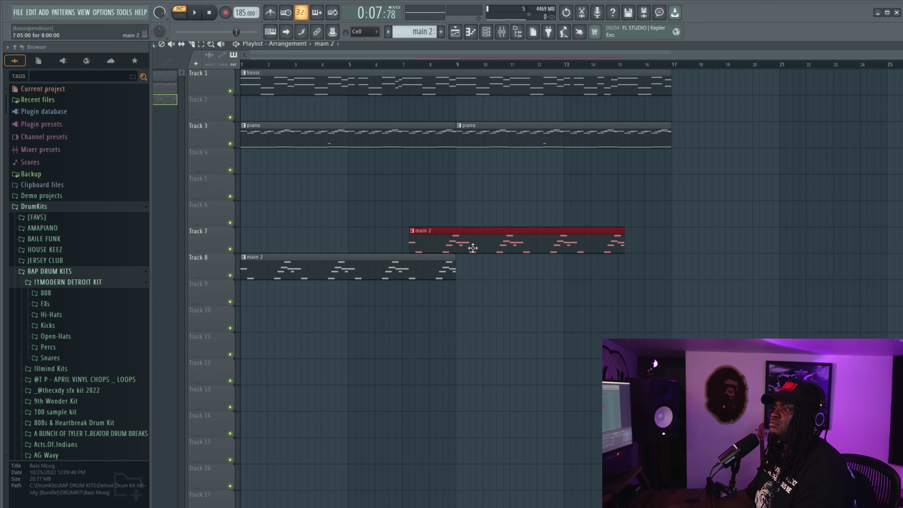
left_click_drag(473, 248, 521, 275)
key("space")
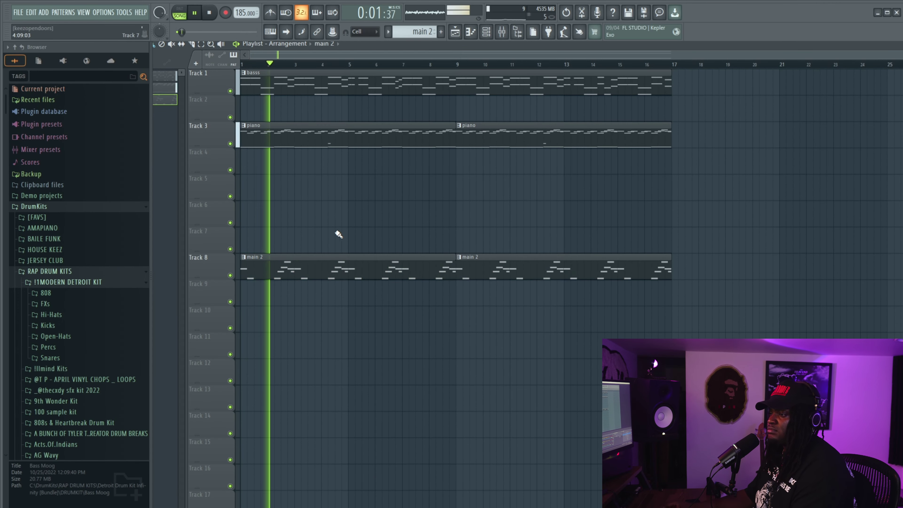
- Raise all CUBE melody notes in main 2 to an even, near-maximum velocity and audition them with the arrangement
key("F7")
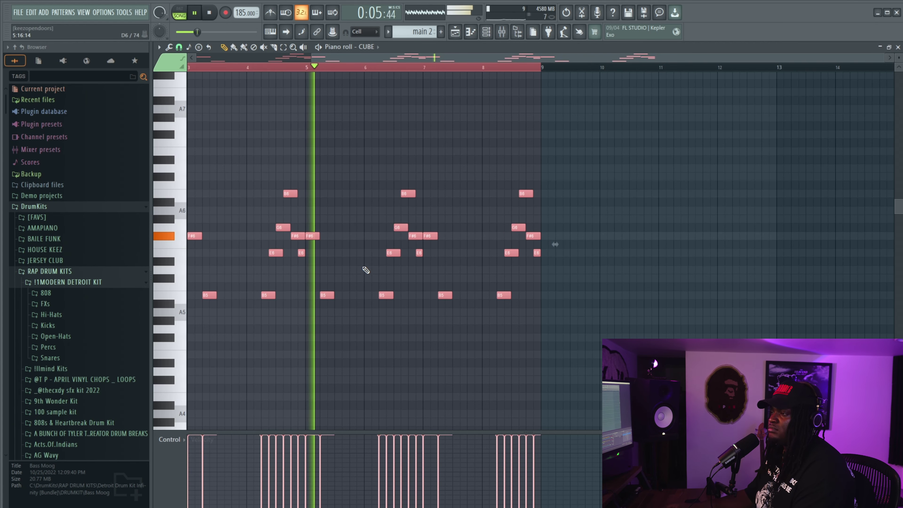
key("space")
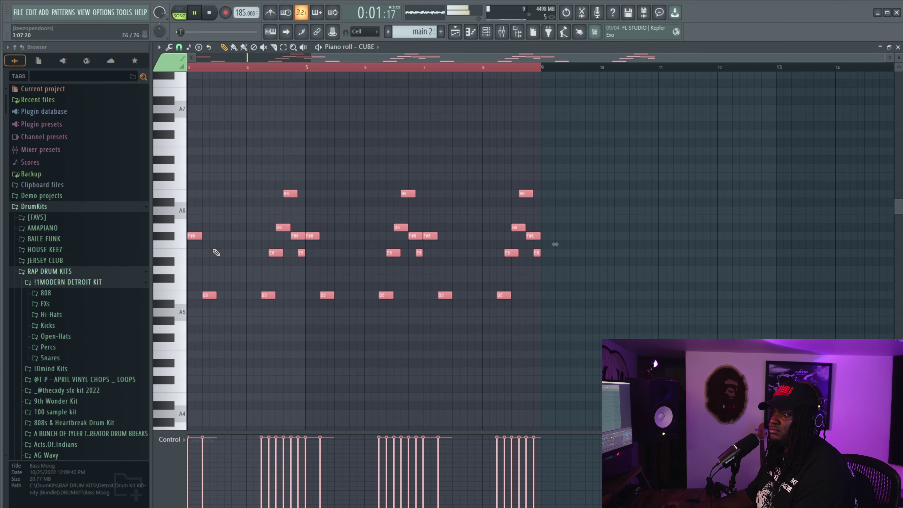
scroll(314, 214, "up", 6)
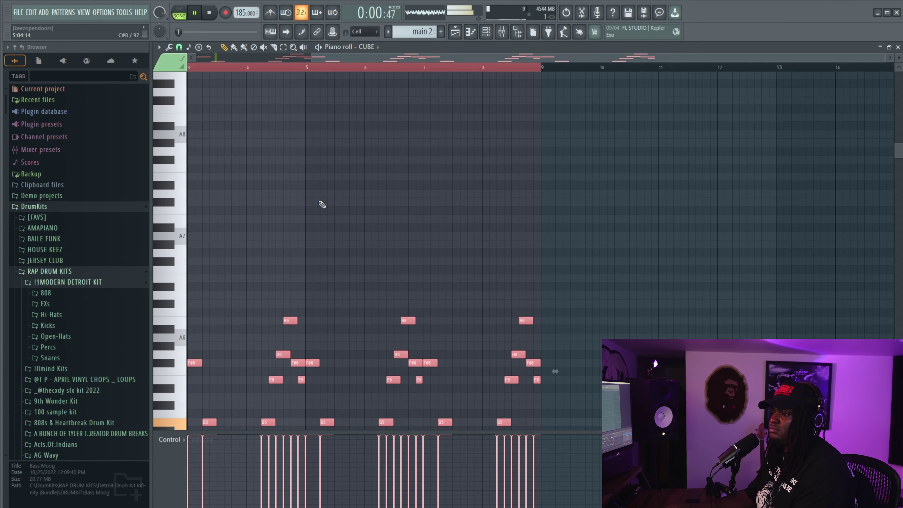
- Audition the CUBE pad presets Android Noir and Atonia Redux, and load the Berton preset for the melody
left_click(492, 30)
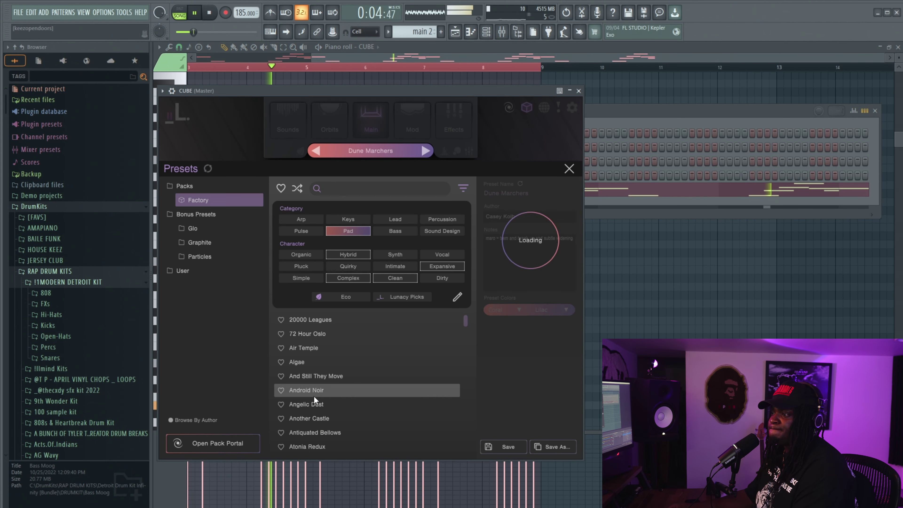
left_click(314, 393)
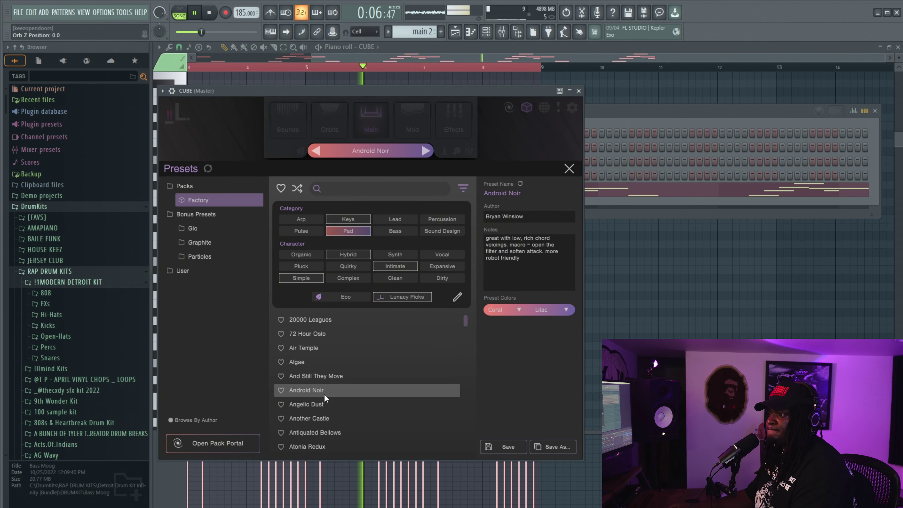
scroll(323, 396, "down", 1)
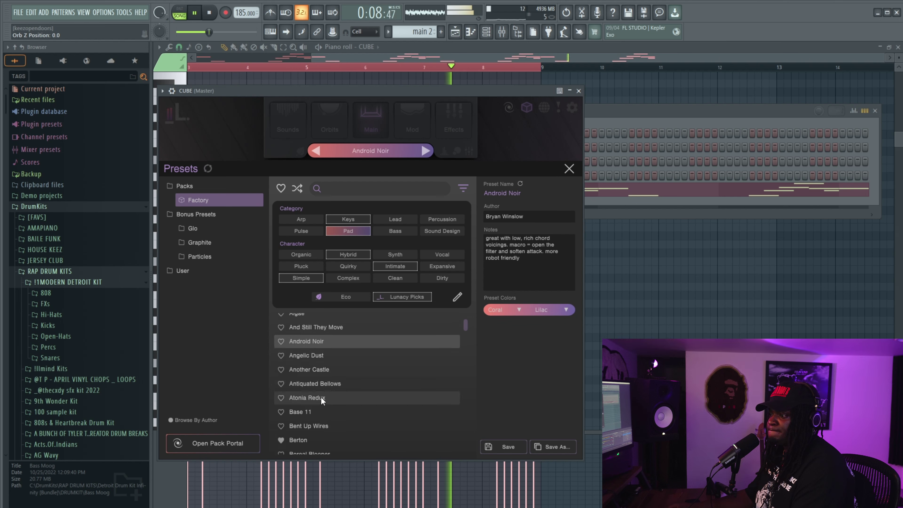
left_click(328, 398)
scroll(308, 416, "down", 1)
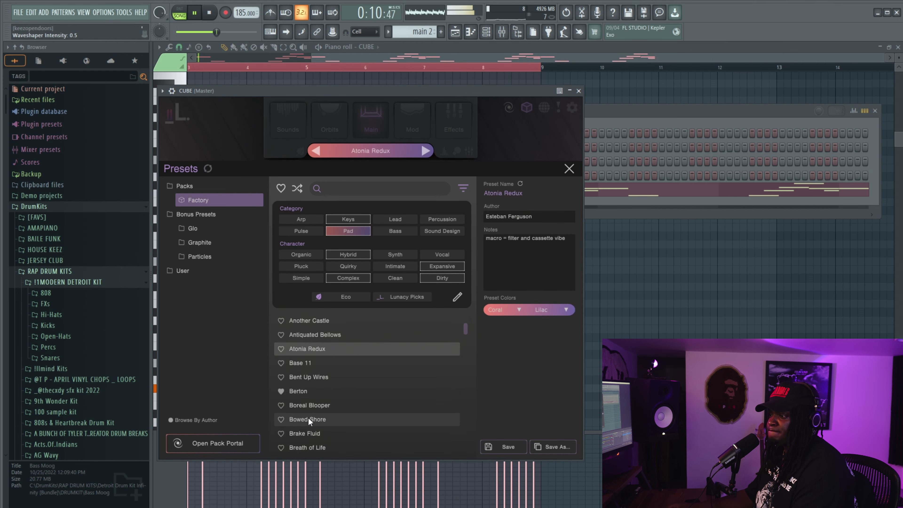
left_click(295, 393)
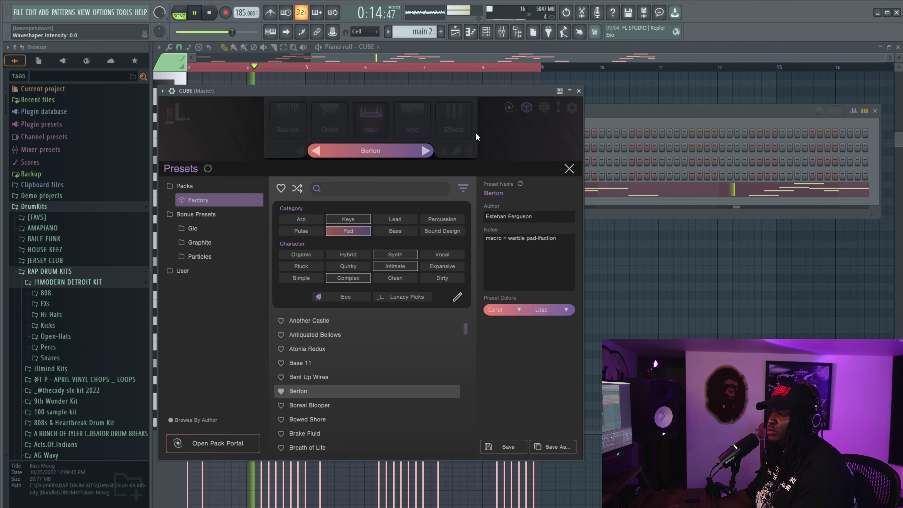
left_click(579, 91)
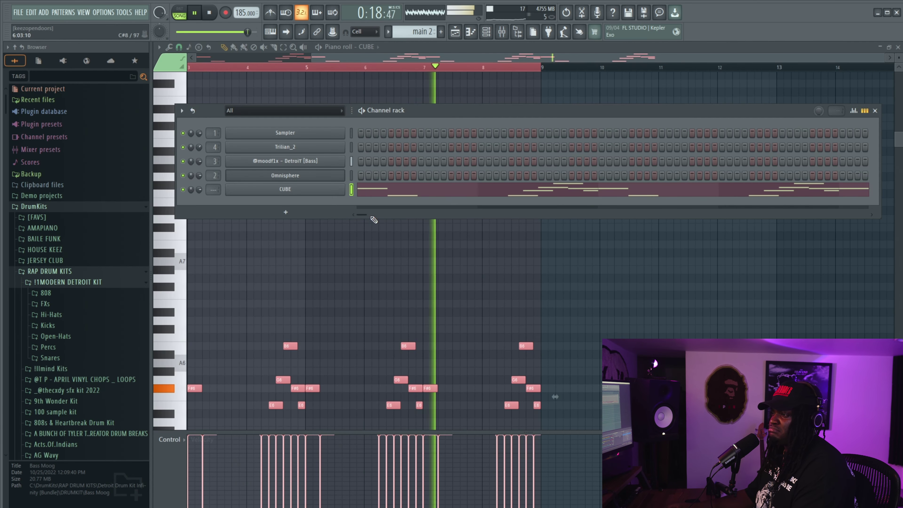
- Route the CUBE channel to mixer track 5, stop playback and lower its fader to about -4.9 dB
key("F9")
key("F6")
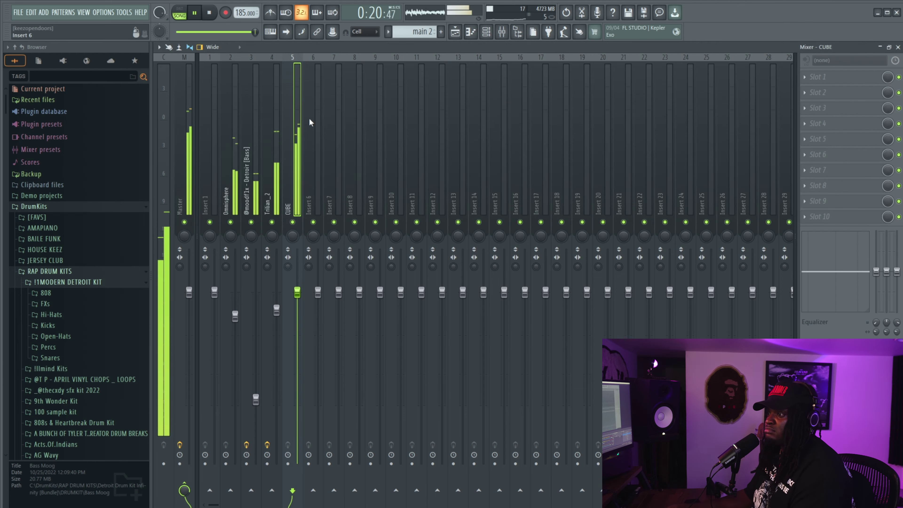
key("space")
left_click_drag(297, 323, 298, 337)
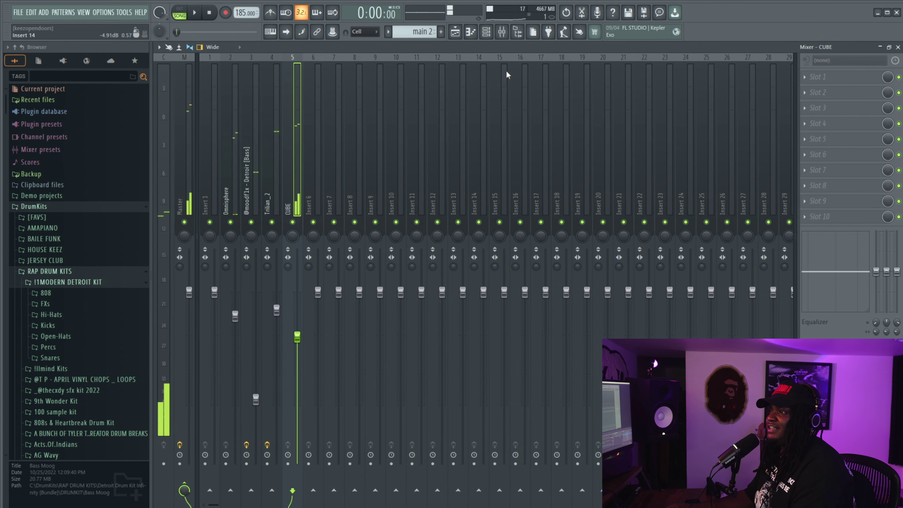
- Reduce the CUBE reverb to a 5% convolution mix and a 9% simple reverb mix while the arrangement plays
left_click(494, 35)
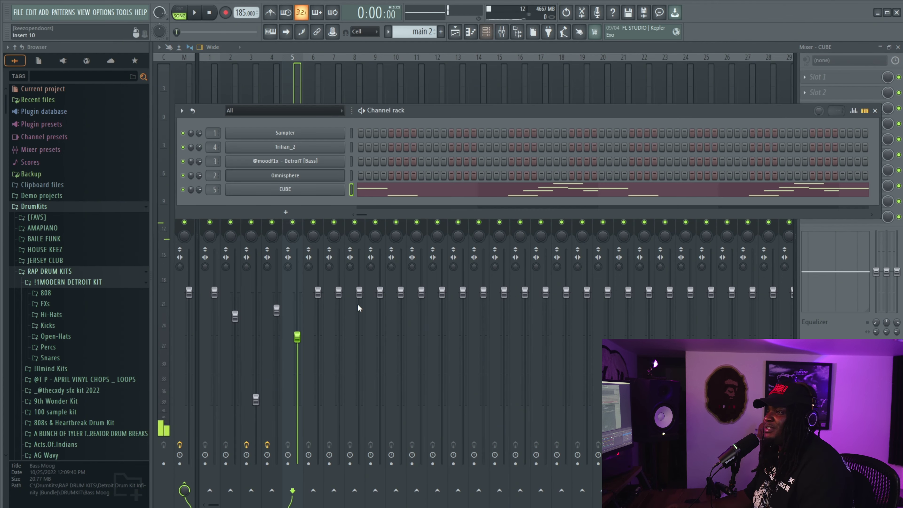
left_click(324, 186)
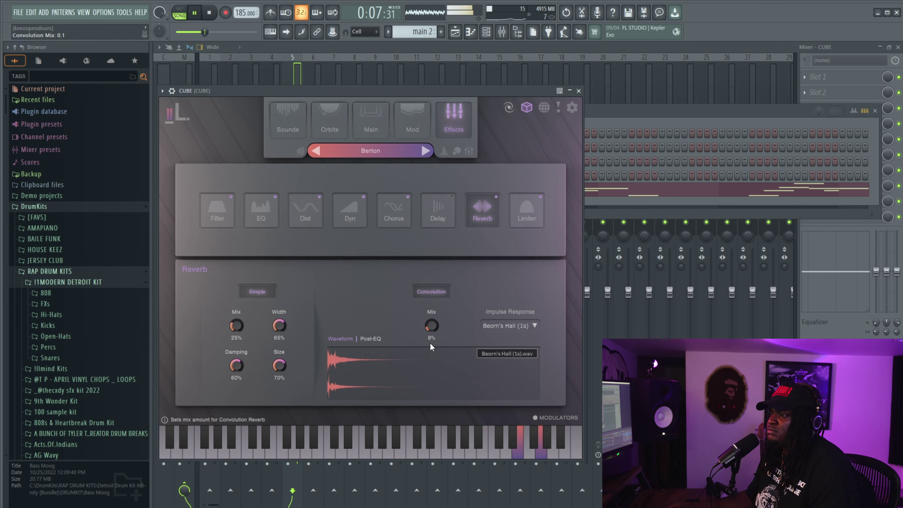
left_click_drag(430, 342, 430, 346)
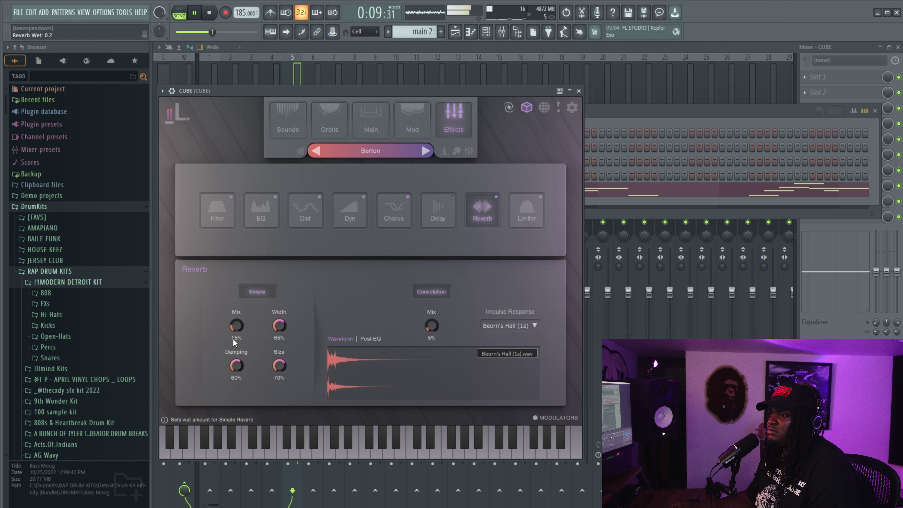
left_click_drag(232, 338, 233, 346)
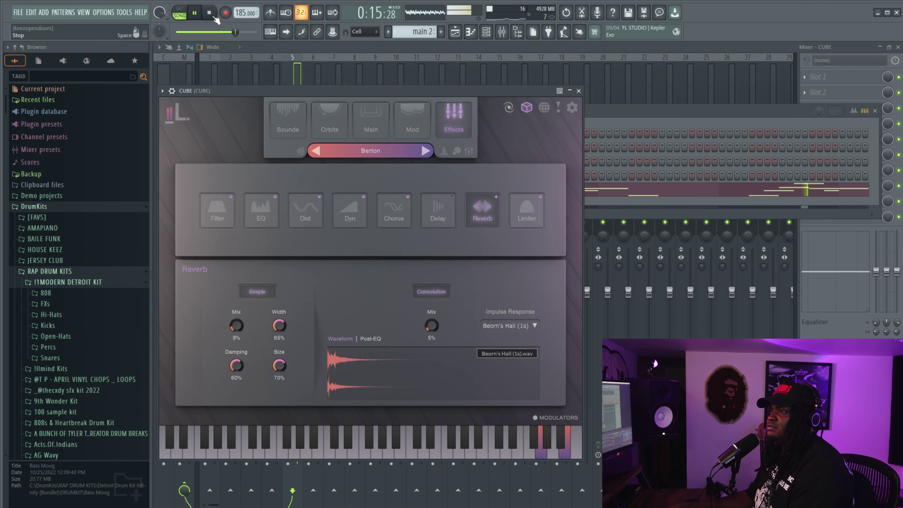
key("space")
- Move both main 2 clips up to Track 4 in the playlist, directly below the piano clips
left_click(456, 32)
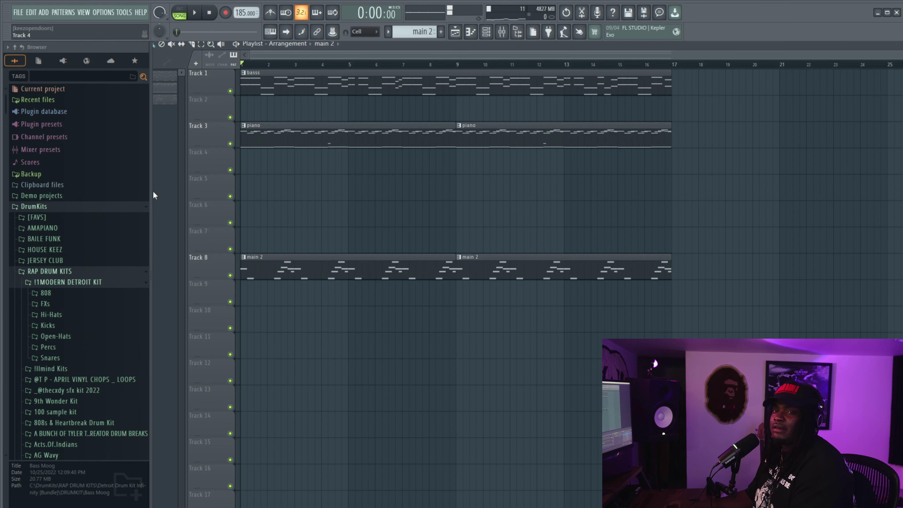
left_click(470, 32)
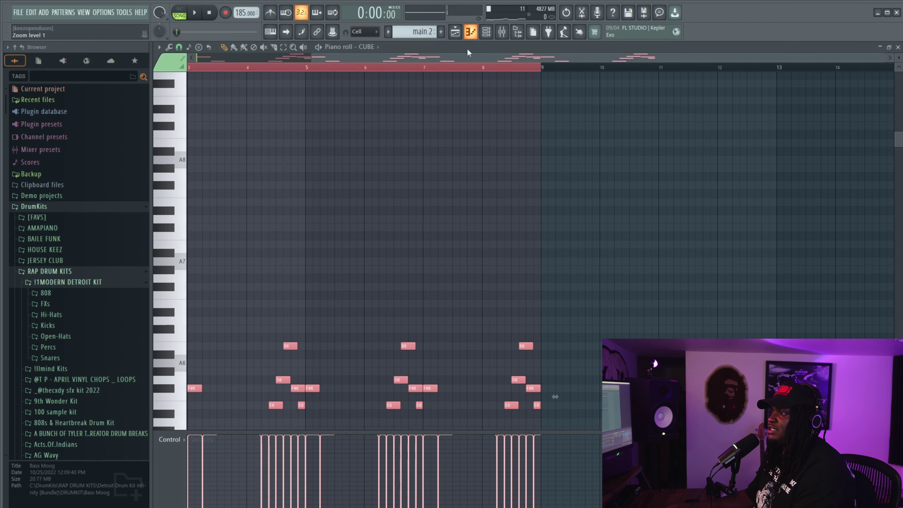
left_click(486, 31)
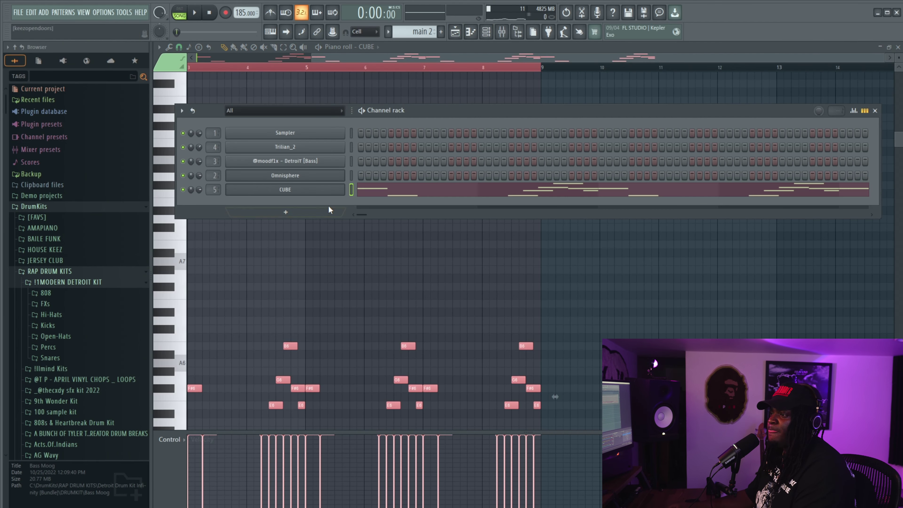
left_click(455, 32)
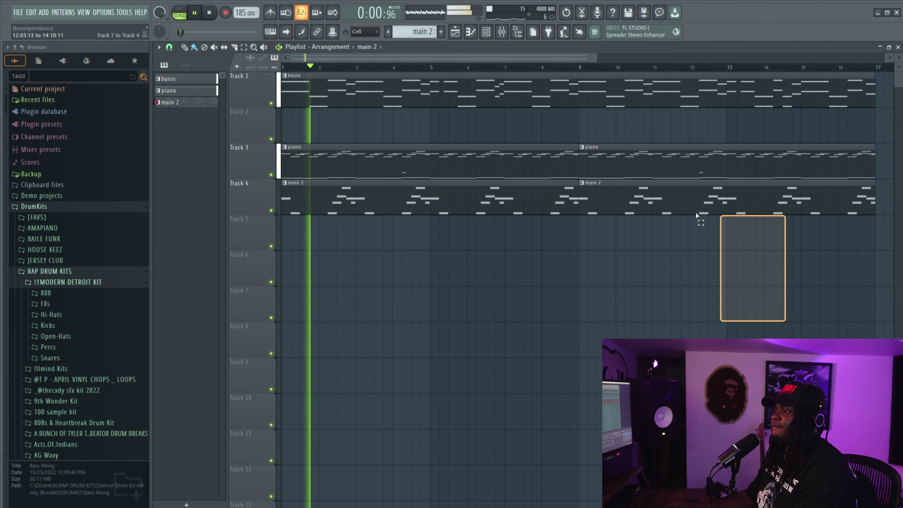
scroll(630, 246, "down", 4)
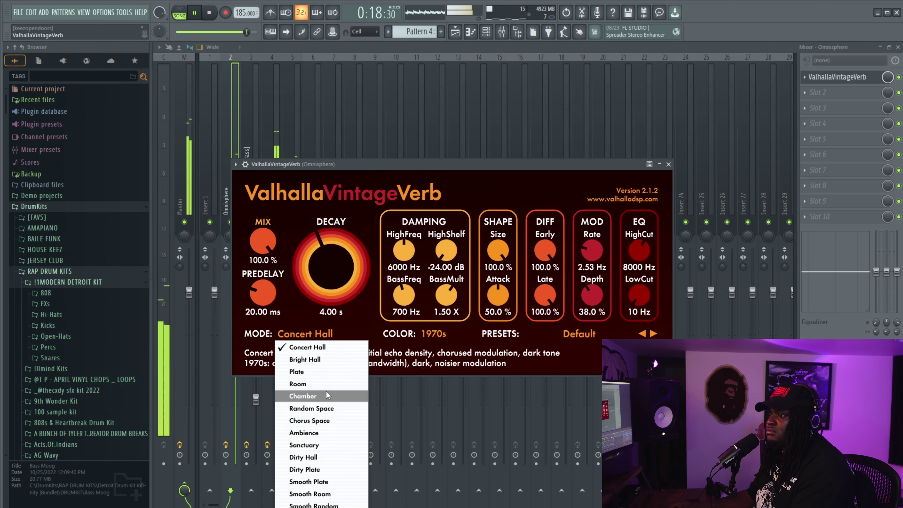
- Set the ValhallaVintageVerb on the Omnisphere track to the NOW color with a 45.6% mix, and shorten its decay
left_click(434, 333)
left_click(434, 334)
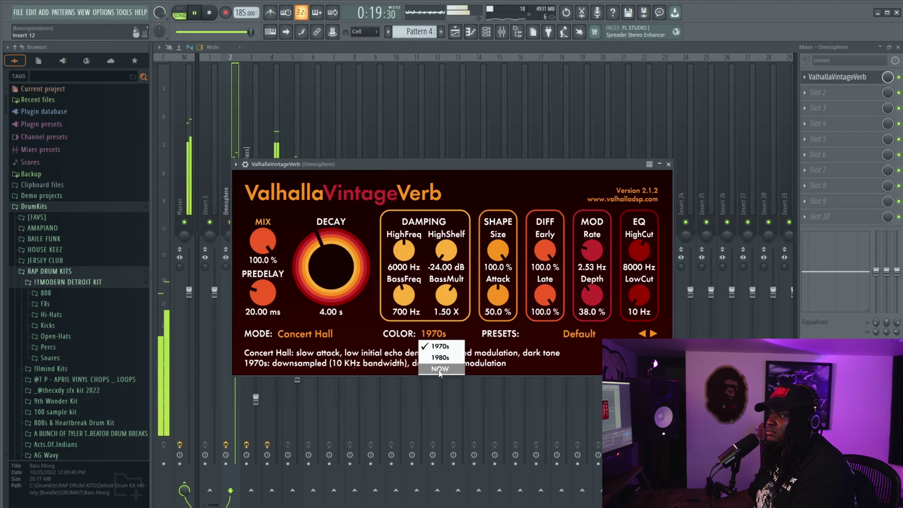
left_click(441, 371)
left_click_drag(263, 246, 261, 275)
left_click_drag(262, 312, 263, 312)
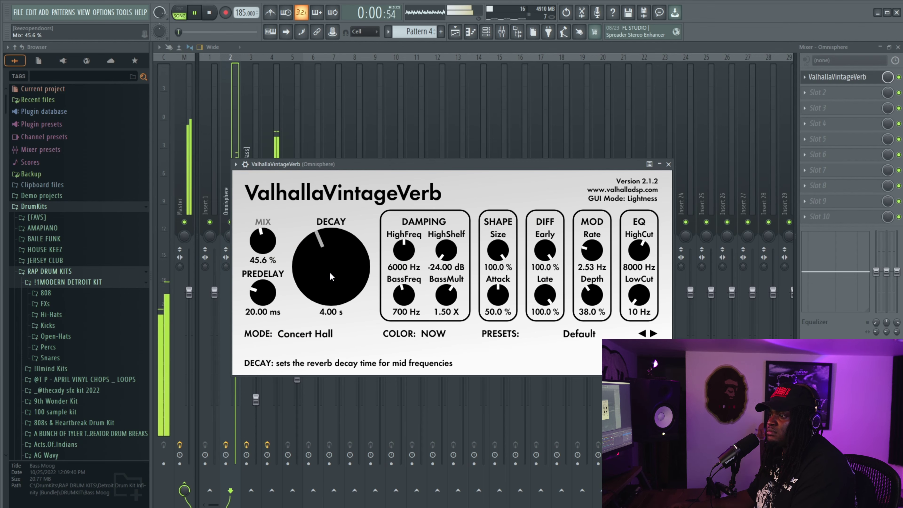
left_click_drag(328, 287, 328, 295)
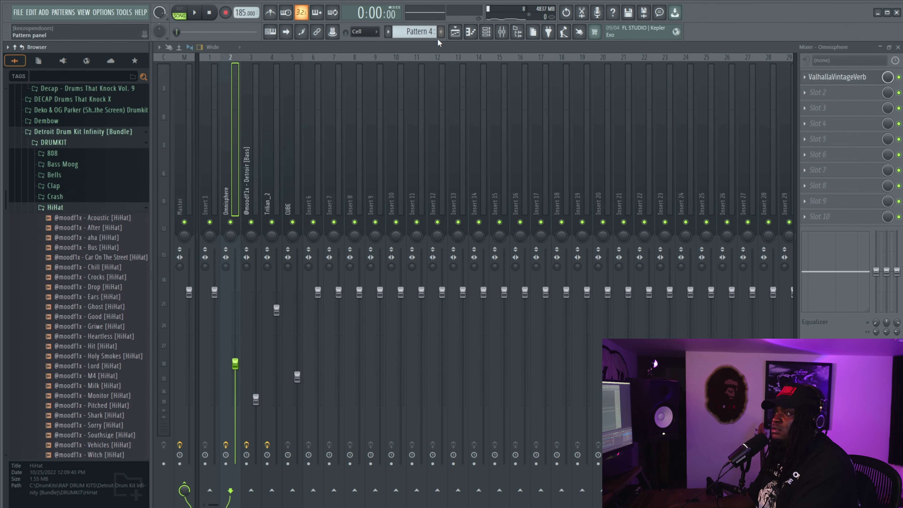
- Play the opening bars of the playlist arrangement to check the basses, piano and CUBE melody together
left_click(455, 32)
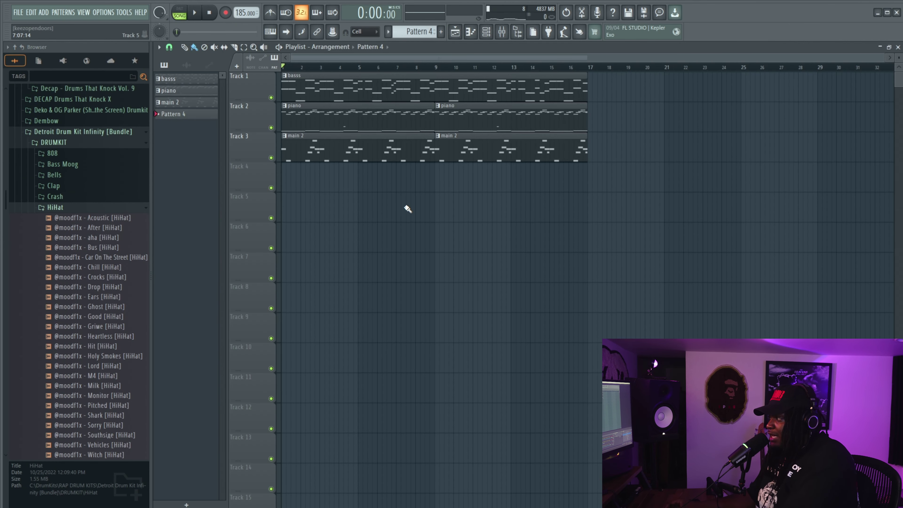
key("space")
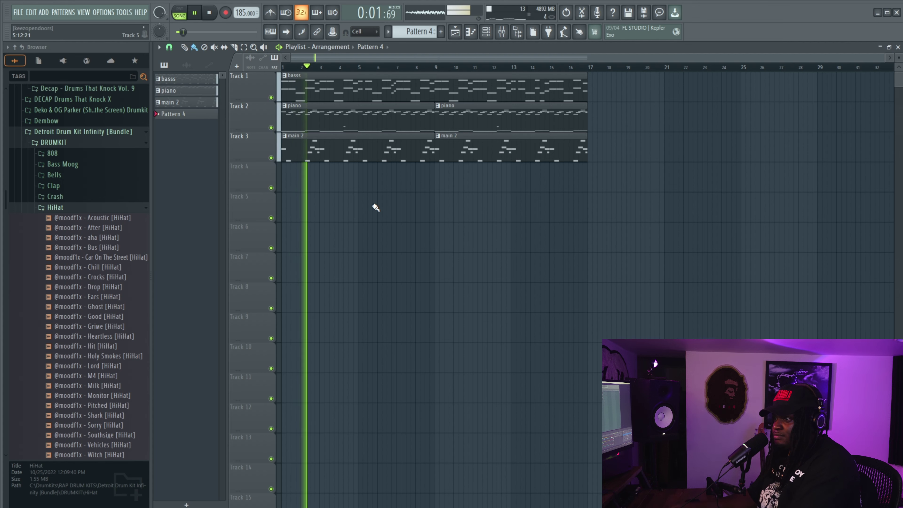
key("space")
left_click(486, 32)
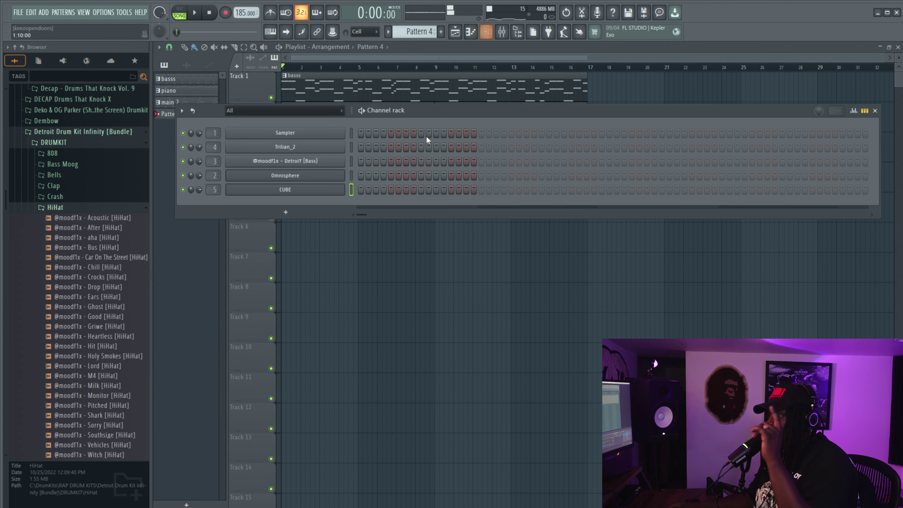
left_click(309, 214)
left_click(54, 175)
key("space")
left_click_drag(103, 214, 278, 209)
- Rename Pattern 4 as "tube bell" and record a line of alternating B4 and C5 bell notes over the arrangement
key("space")
key("F2")
type("tube bell")
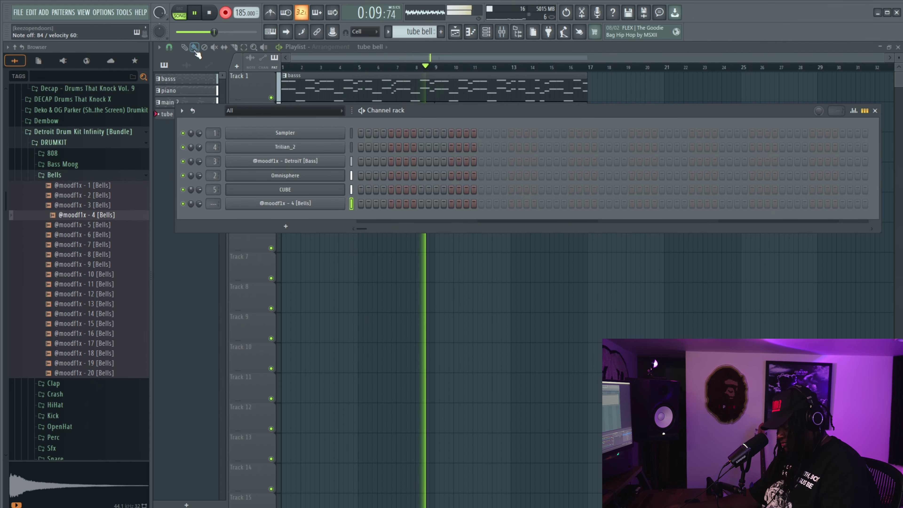
key("space")
- Quantize the start times of all recorded tube bell notes in the piano roll and audition the result
key("F7")
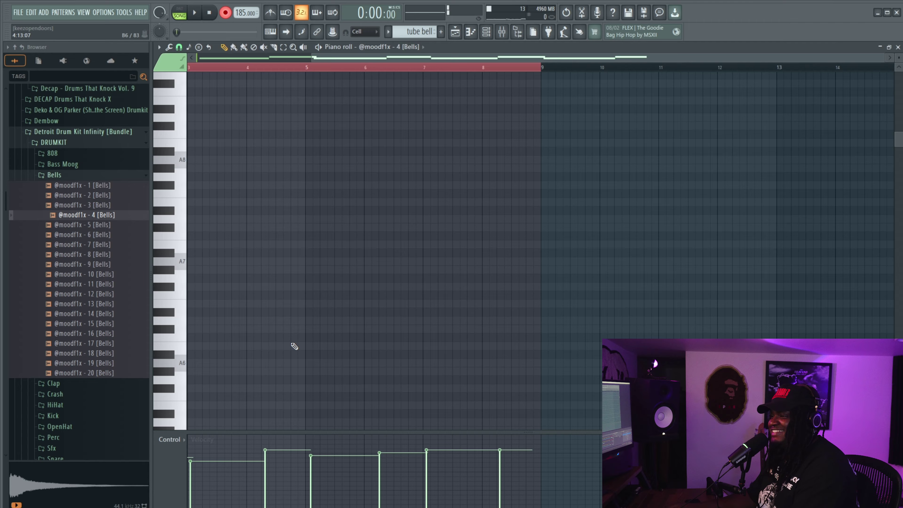
scroll(285, 320, "down", 10)
scroll(272, 280, "up", 3, "ctrl")
key("ctrl+a")
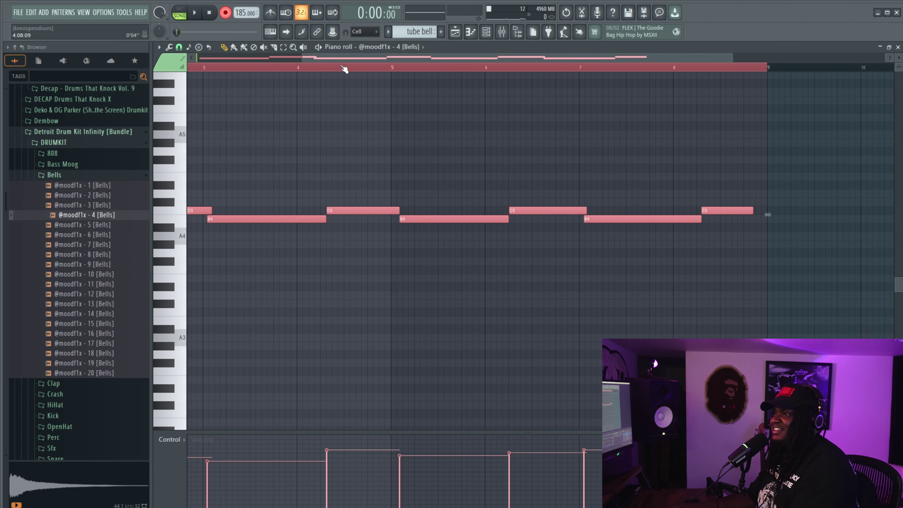
key("space")
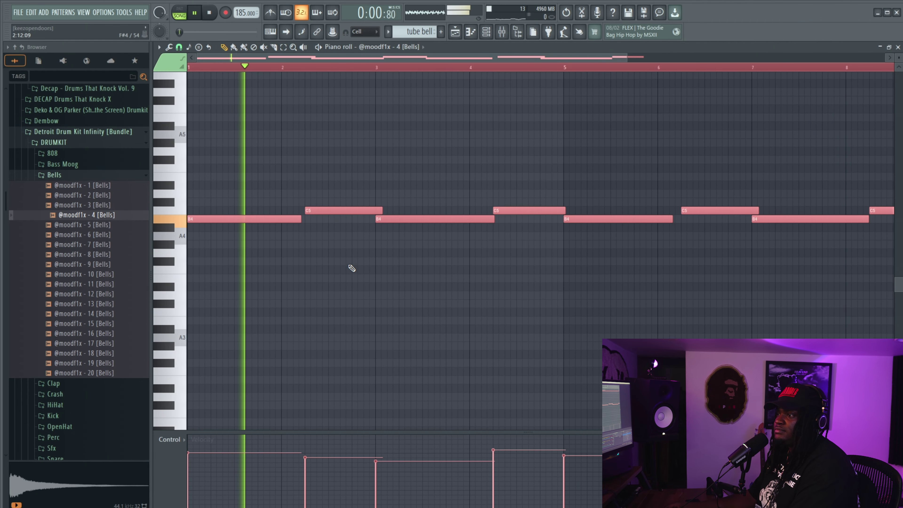
- Shorten all the tube bell notes slightly so that neighbouring notes no longer overlap
left_click(344, 268)
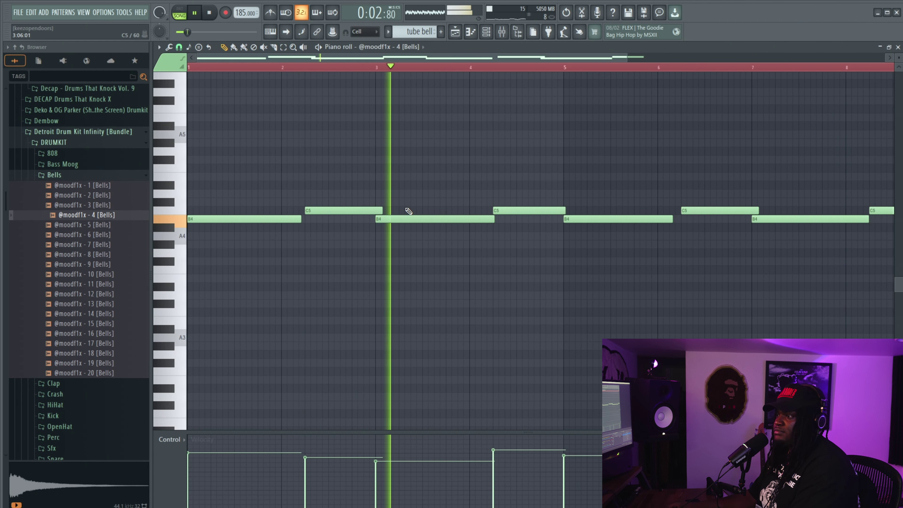
key("ctrl+a")
key("shift+Left")
key("ctrl+d")
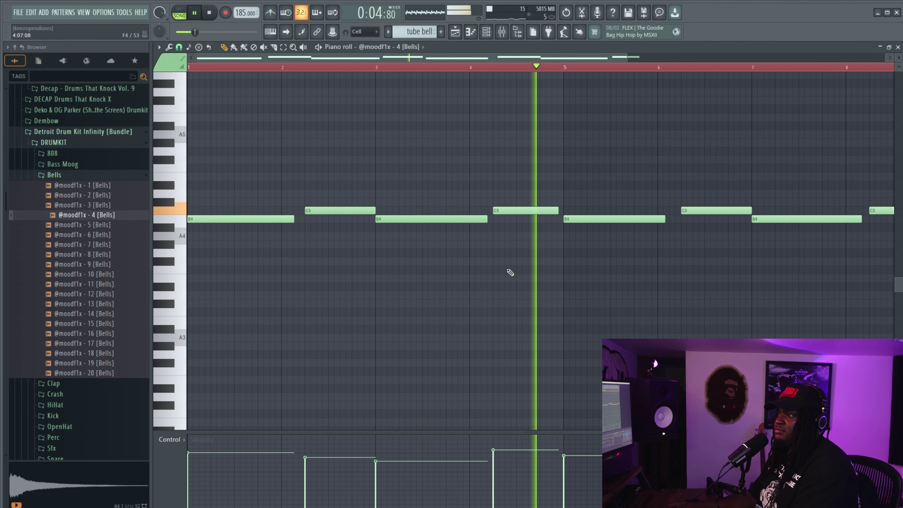
- Raise the velocity of all tube bell notes to one even level
scroll(509, 285, "down", 2)
key("ctrl+a")
scroll(460, 304, "down", 5)
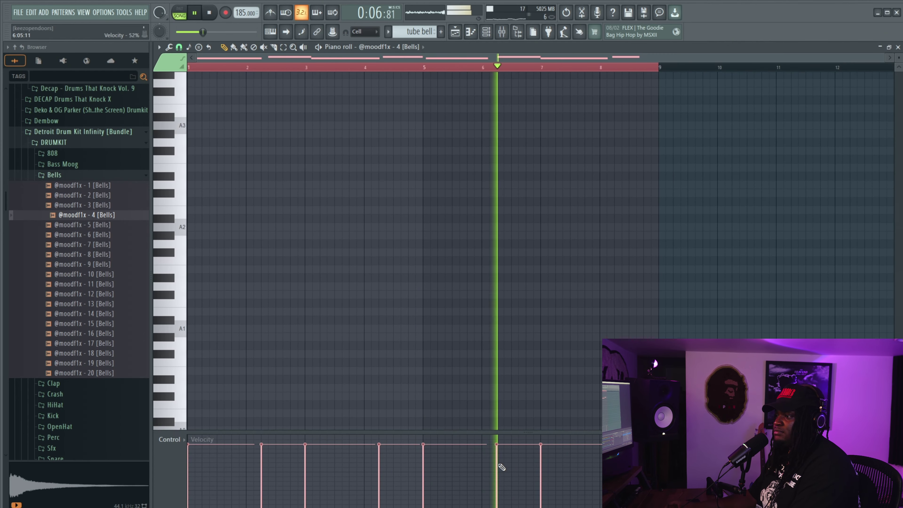
- Clear the note selection and draw two short high bell notes, A6 followed by G#6, in bar 9
scroll(453, 297, "up", 10)
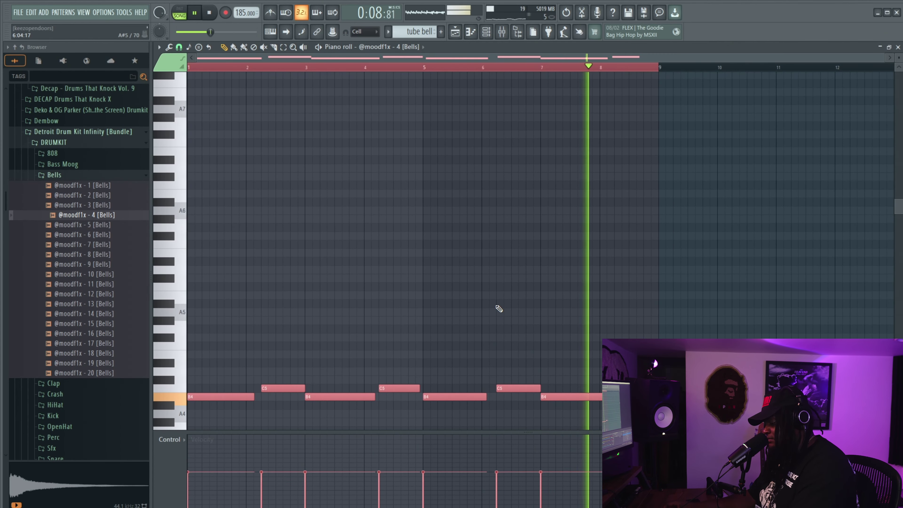
key("ctrl+d")
scroll(426, 183, "down", 3)
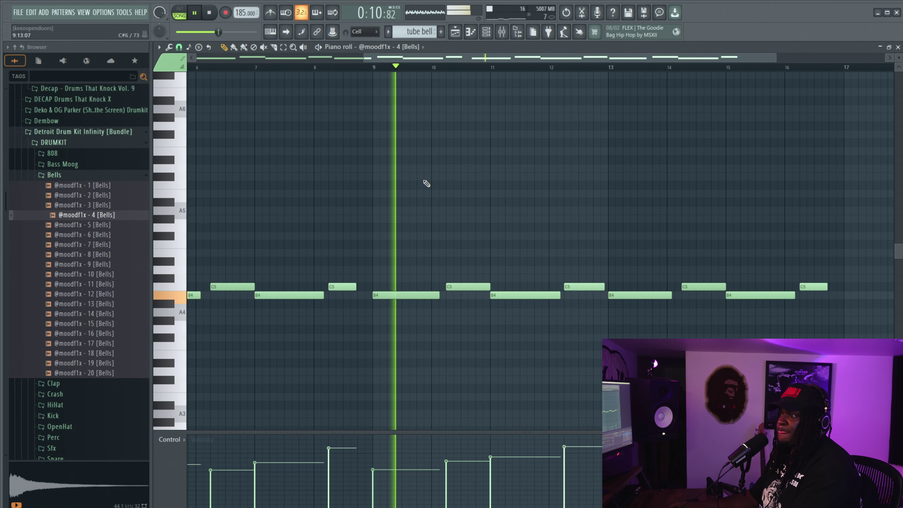
key("space")
left_click(403, 118)
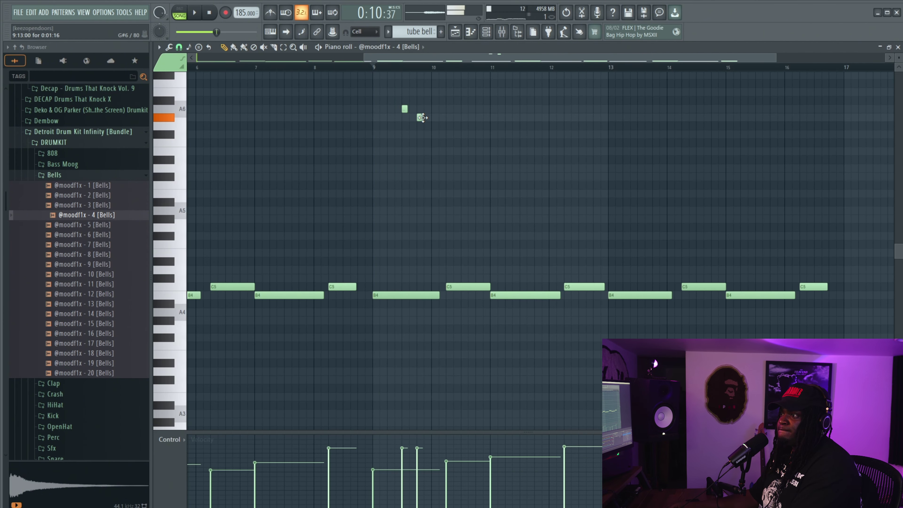
- Move the G#6 note to the start of bar 10, lower both high notes' velocities and audition them
left_click_drag(442, 88, 363, 138)
key("ctrl+d")
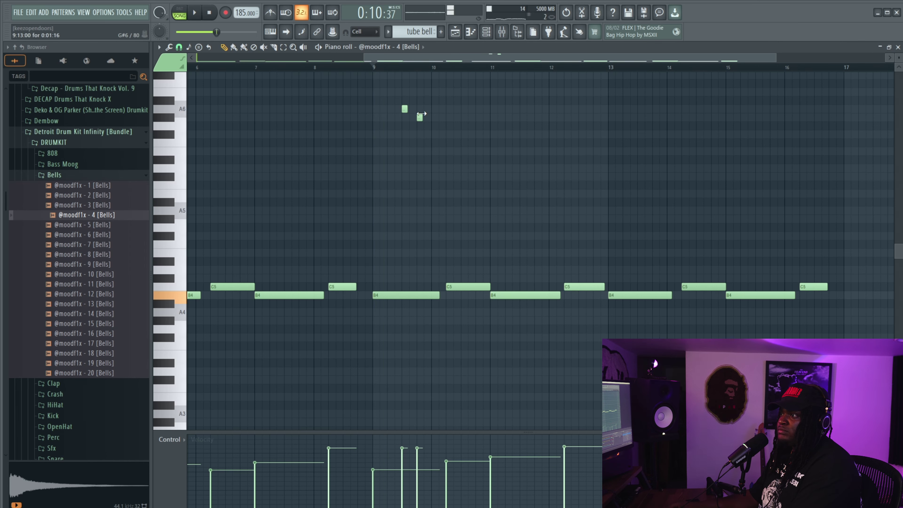
key("space")
key("space")
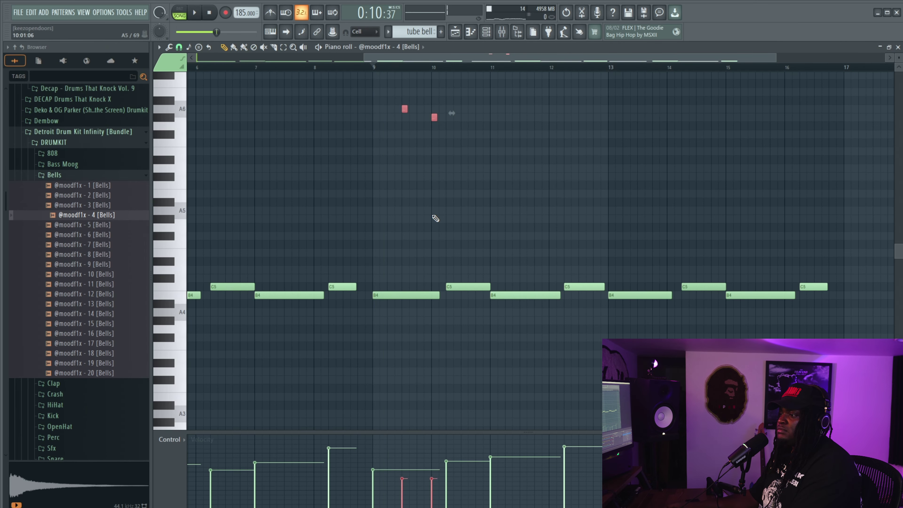
key("space")
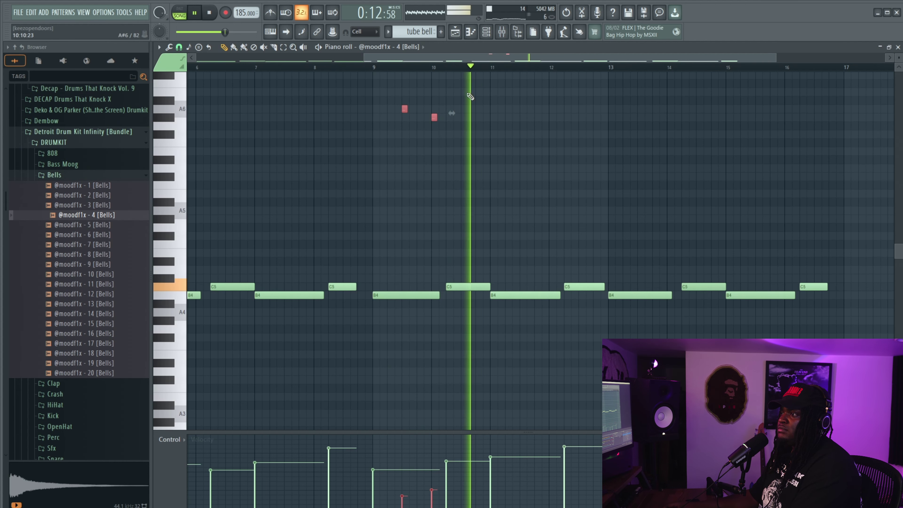
- Repeat the A6 and G#6 pair every two bars through bar 16, aligning each copy with the original rhythm
left_click_drag(436, 128, 734, 126)
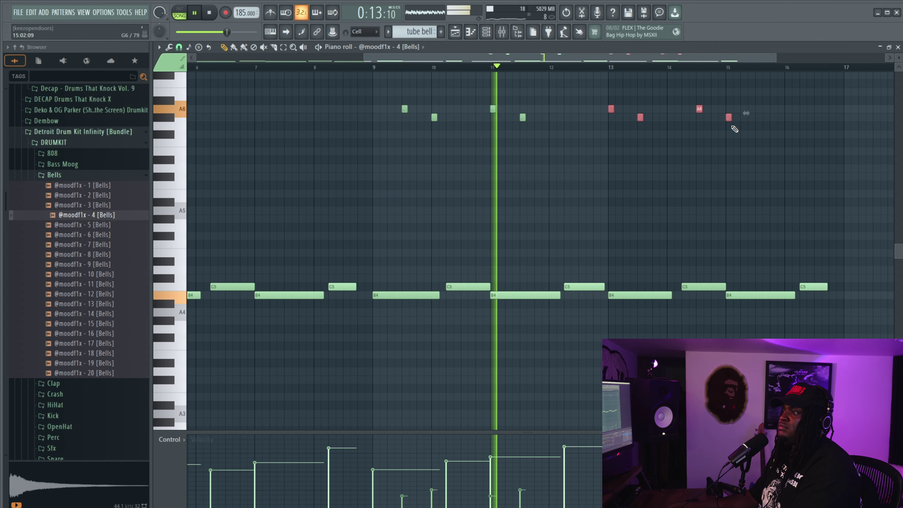
left_click_drag(523, 117, 552, 120)
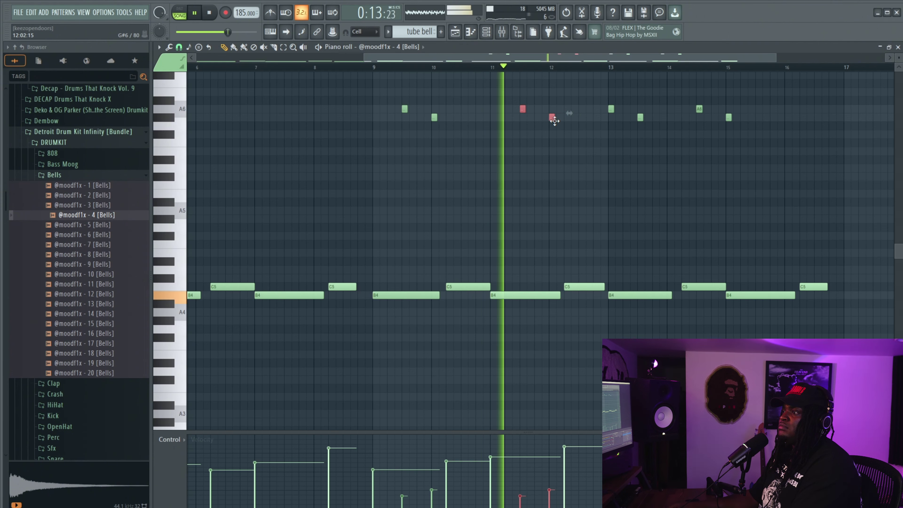
left_click_drag(816, 89, 685, 160)
left_click_drag(731, 118, 829, 119)
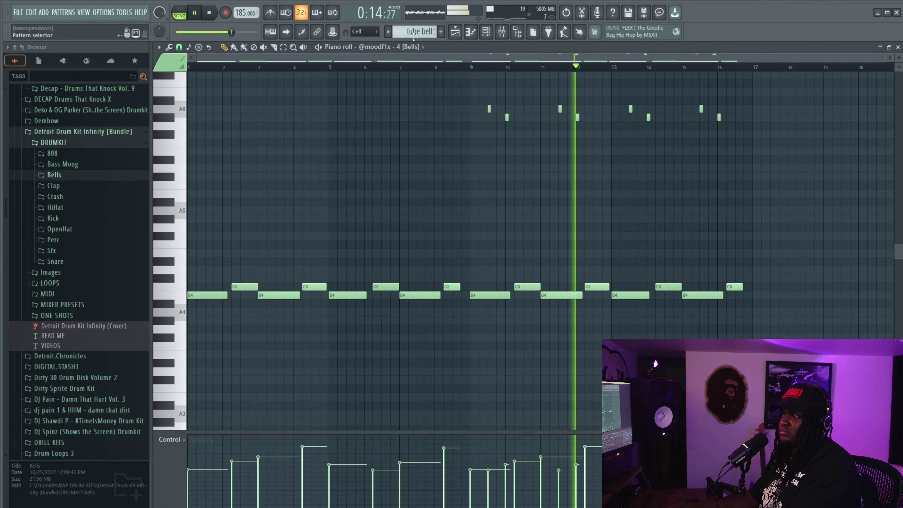
key("space")
left_click(455, 32)
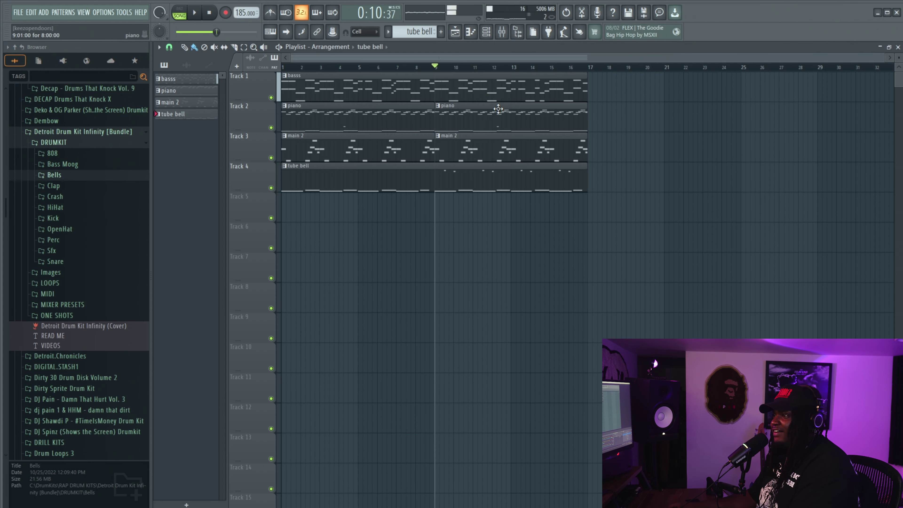
left_click(490, 34)
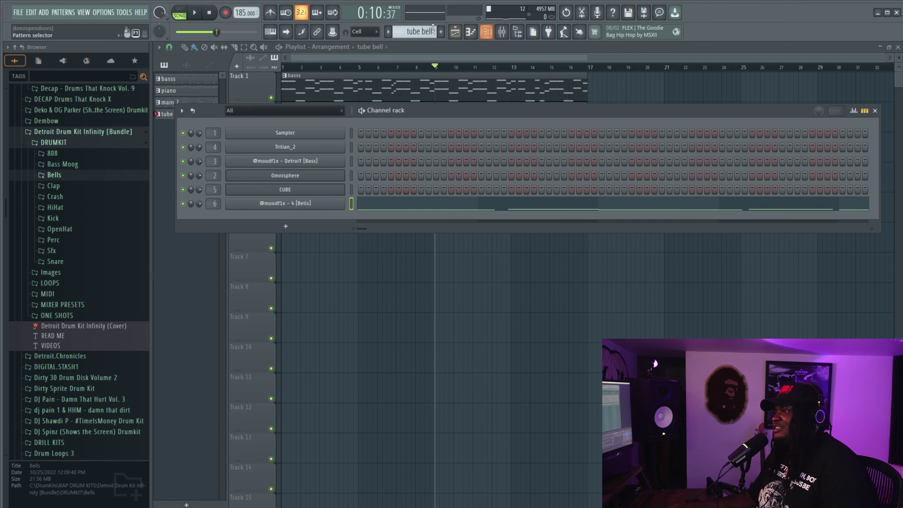
left_click(456, 33)
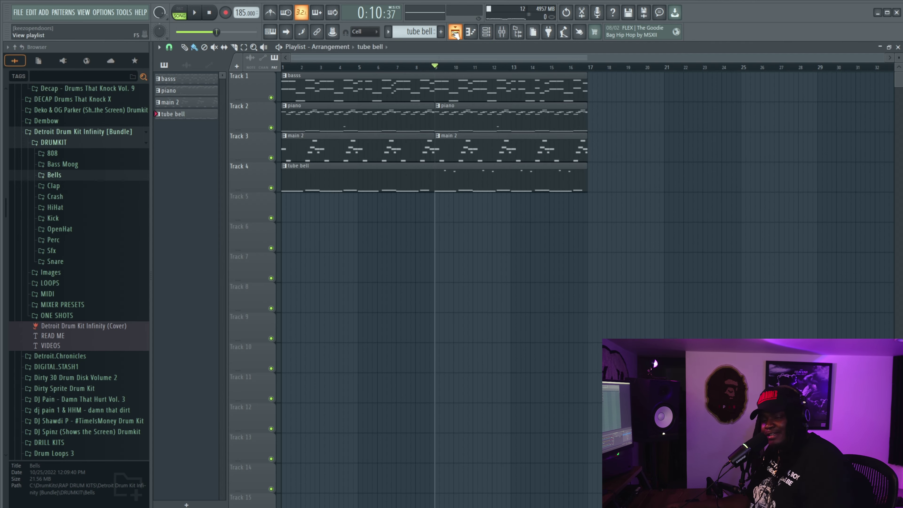
left_click(509, 31)
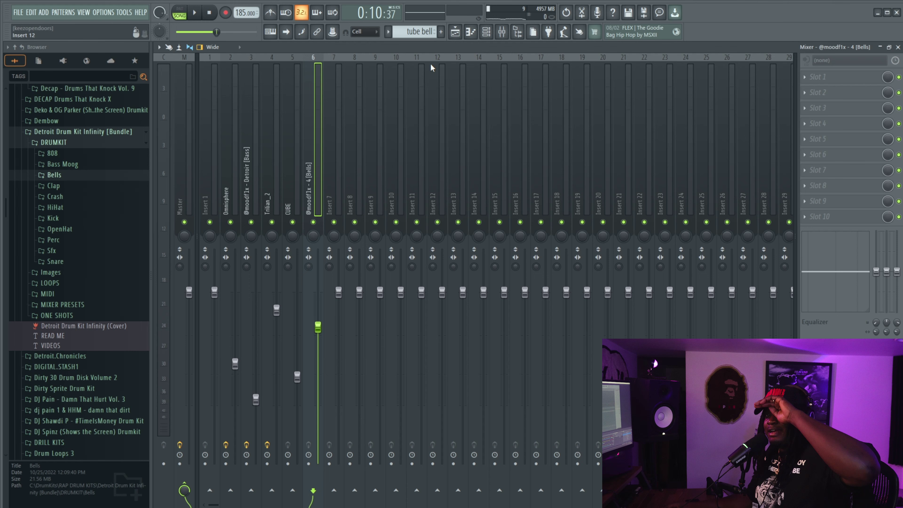
- Mute the bass track and render the remaining arrangement from the master to an audio clip at bar 17 on Track 6
left_click(464, 38)
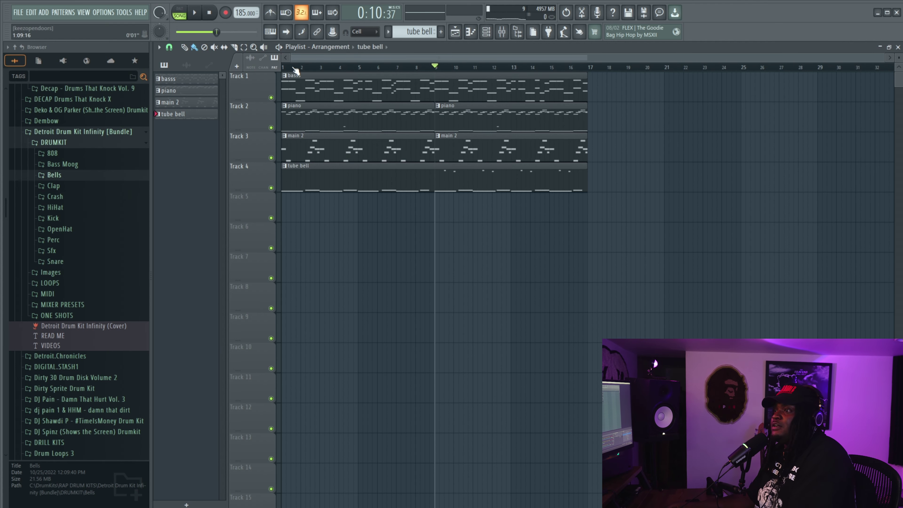
left_click(271, 97)
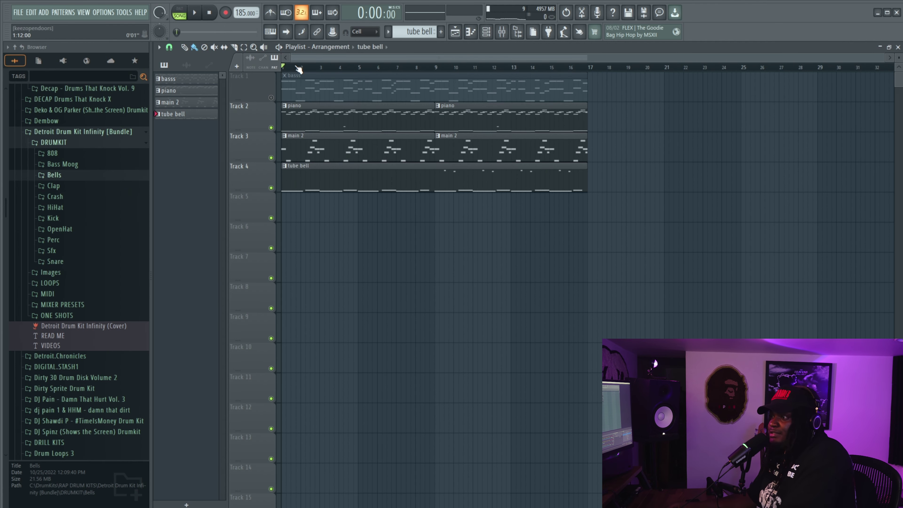
left_click(507, 36)
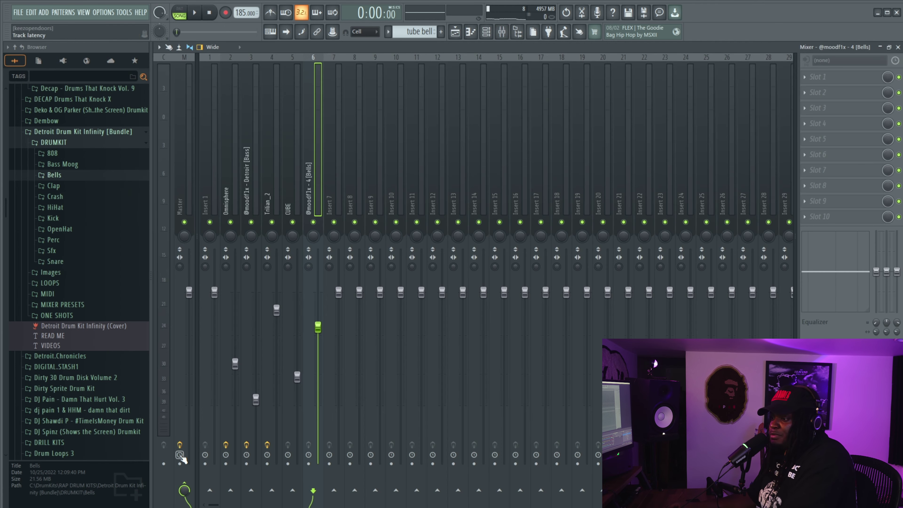
left_click_drag(182, 459, 708, 208)
- Route the rendered master clip to mixer track 7 and disarm recording on the master track
double_click(690, 214)
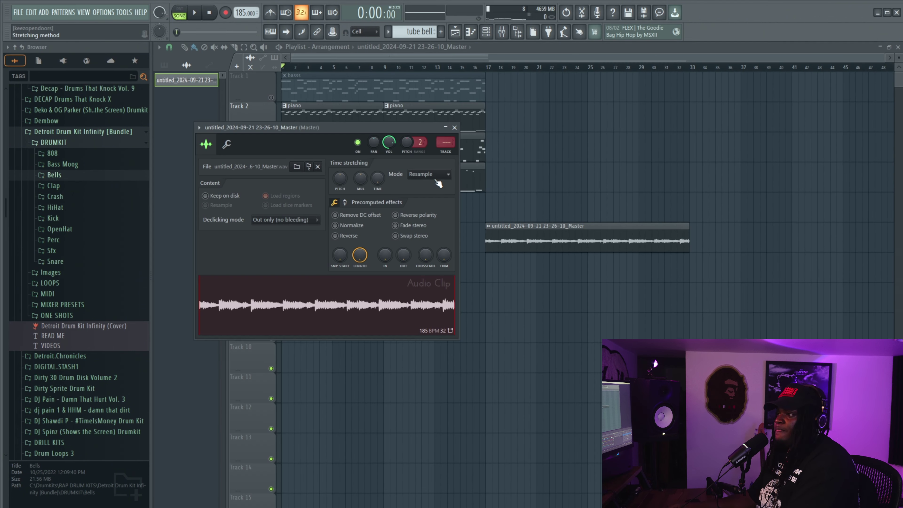
key("ctrl+l")
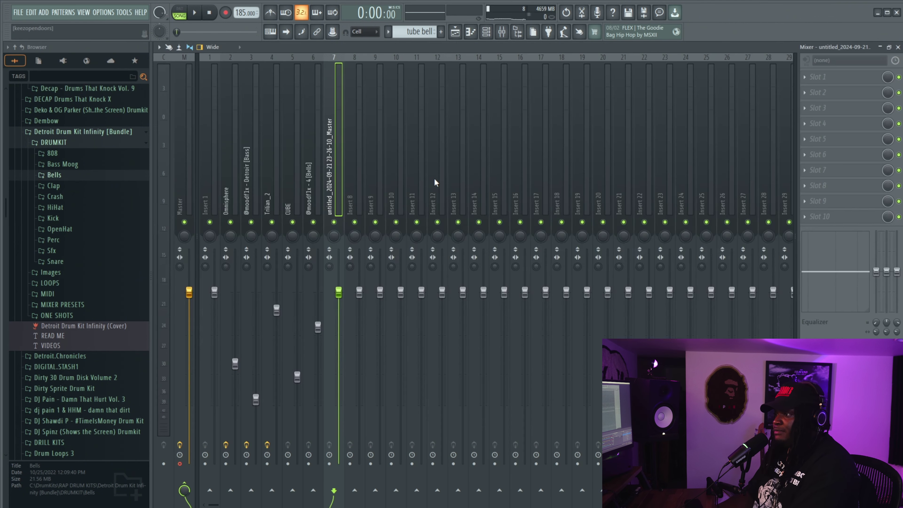
left_click(186, 469)
key("F9")
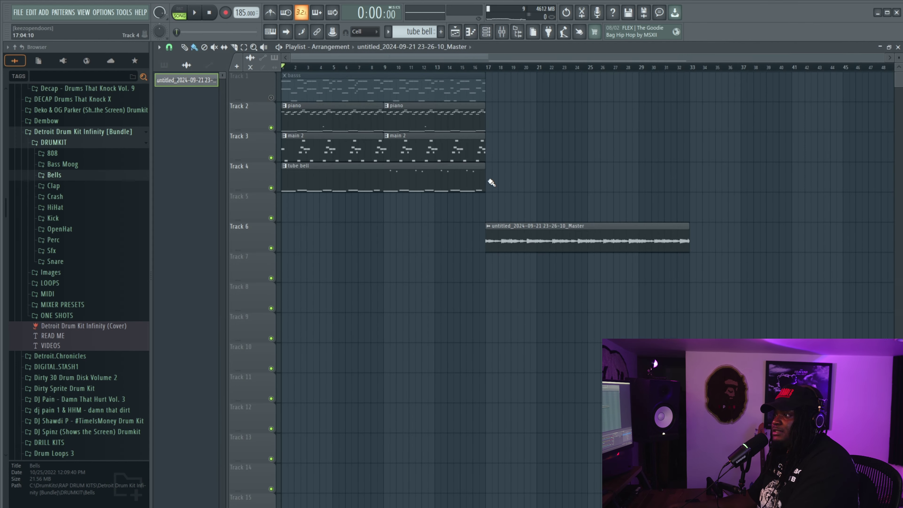
- Load HalfTime in the first effect slot of the rendered clip's mixer track and play the clip from bar 17
left_click(503, 32)
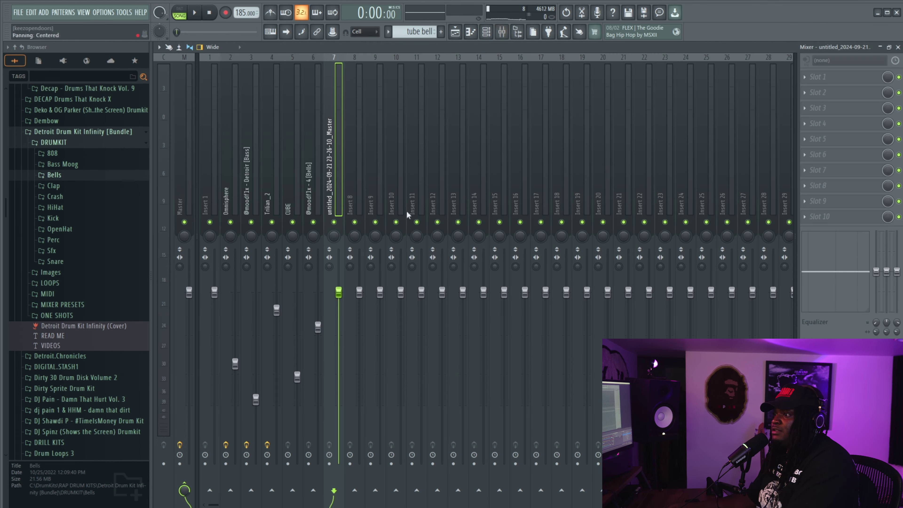
left_click(857, 79)
left_click(816, 88)
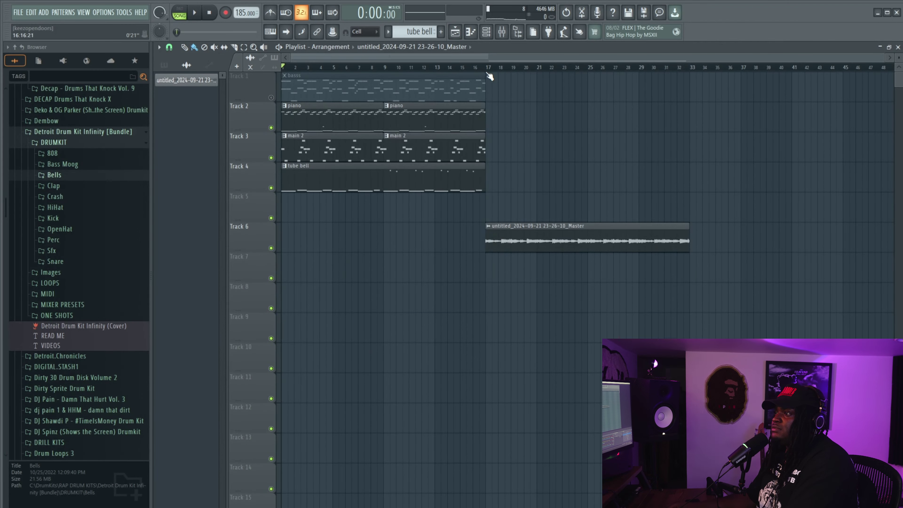
left_click(488, 68)
key("space")
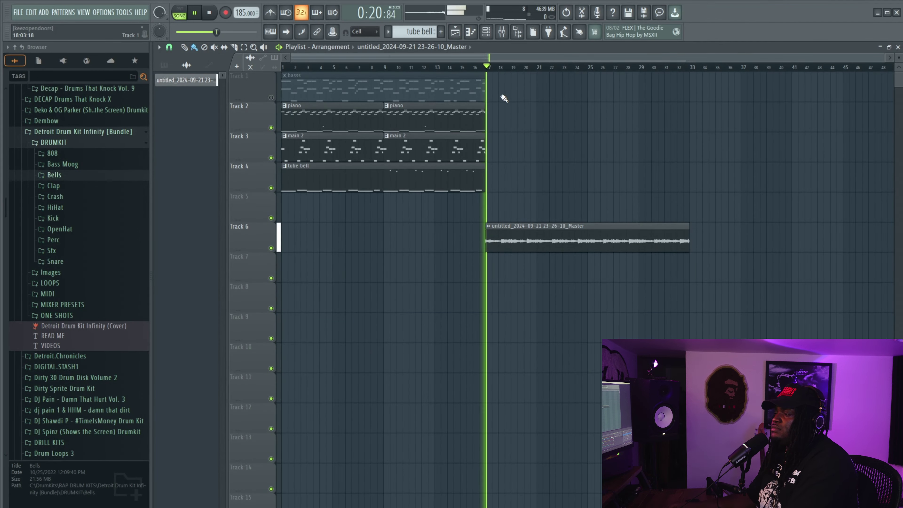
- Change the rendered clip's pitch with time stretching in Auto mode, and lower its mixer track volume
double_click(498, 232)
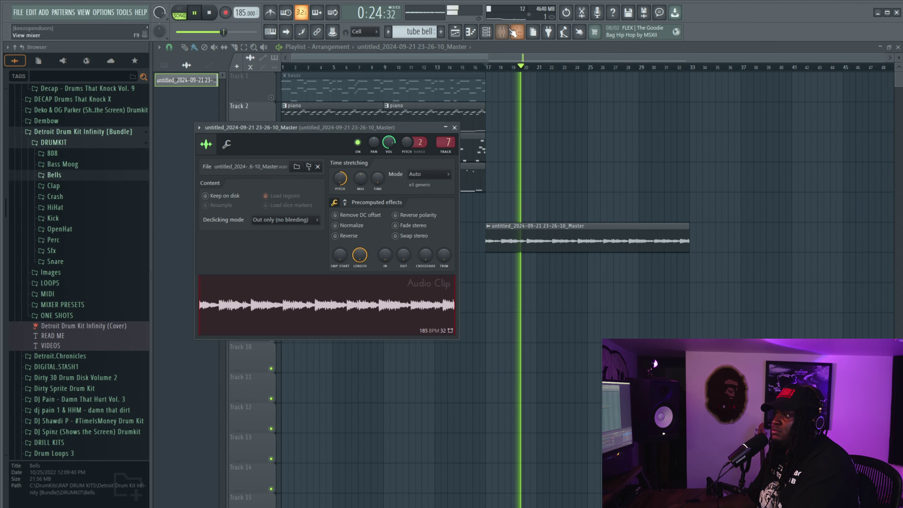
key("space")
left_click(503, 32)
key("space")
left_click_drag(339, 293, 339, 312)
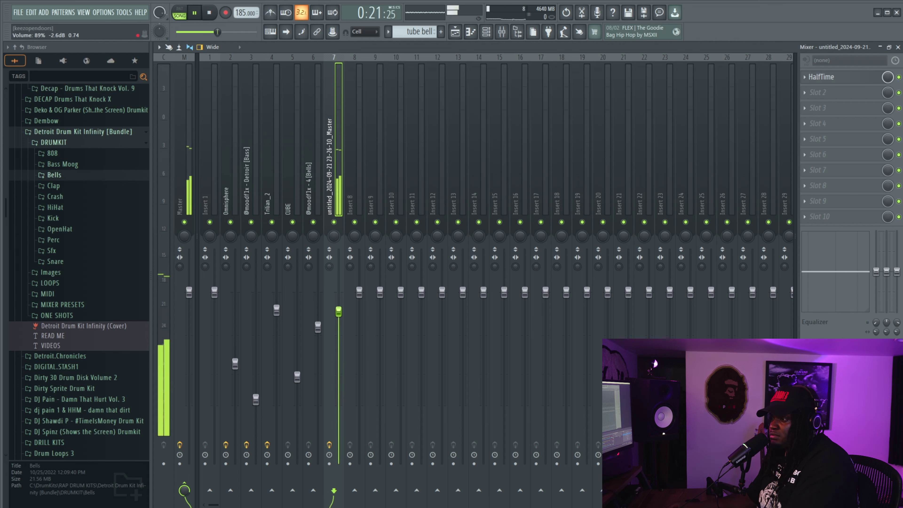
- Add Fruity Parametric EQ 2 in the second effect slot and load its 20Hz + 18kHz cut preset
left_click(817, 92)
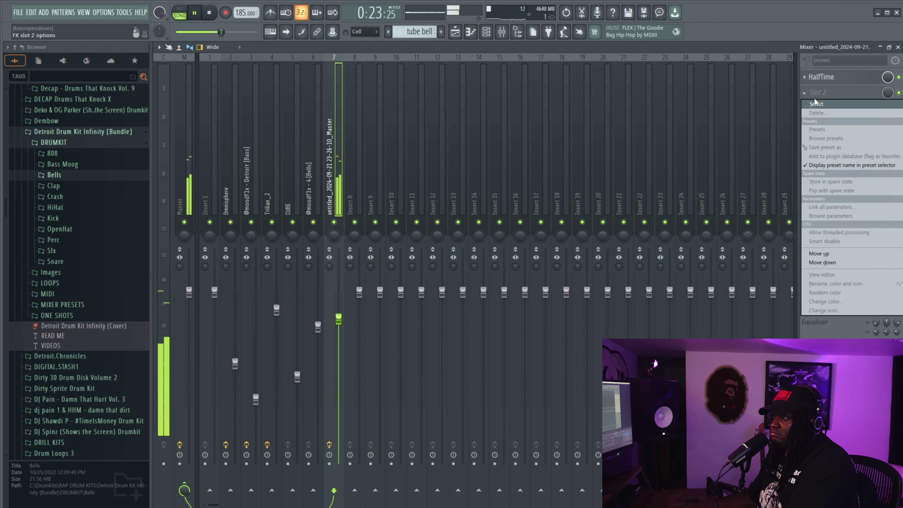
left_click(817, 104)
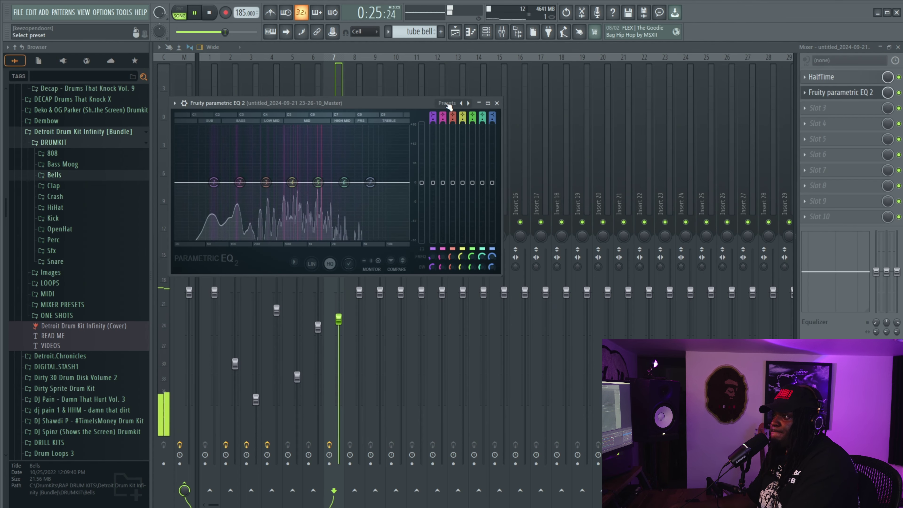
left_click(448, 103)
left_click(471, 135)
key("space")
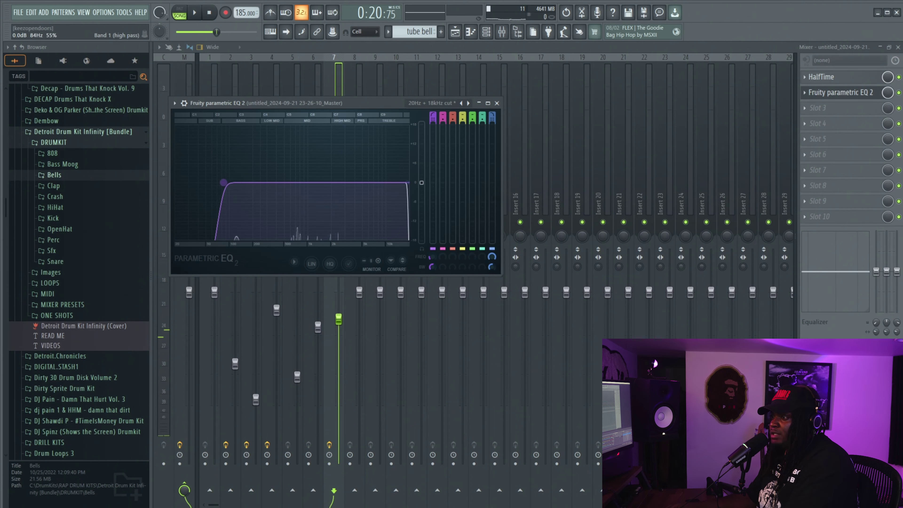
- Narrow the EQ to a mid band, raising the high-pass cutoff and lowering the low-pass to about 2249 Hz
key("space")
left_click_drag(406, 191, 339, 183)
left_click_drag(235, 183, 276, 183)
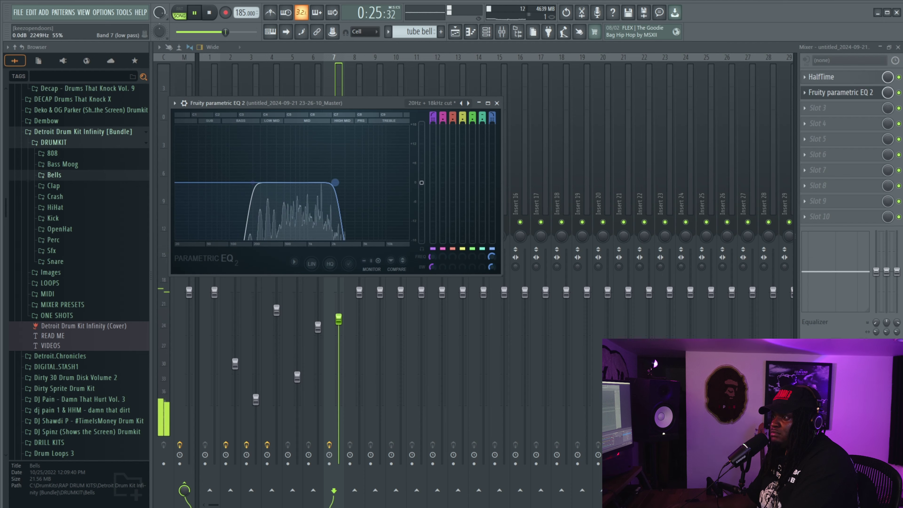
key("space")
key("F9")
- Add the Portal effect in the third slot of the rendered clip's mixer track
left_click(502, 31)
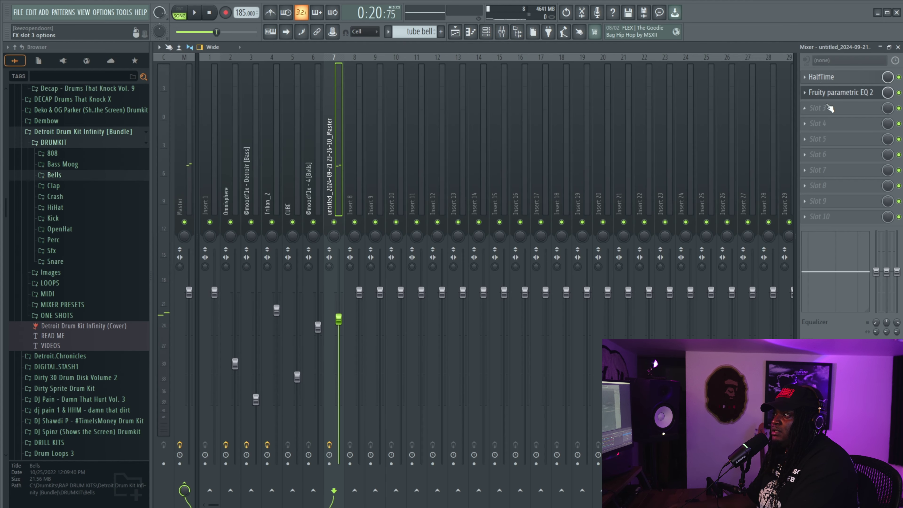
left_click(818, 108)
left_click(828, 128)
type("portal")
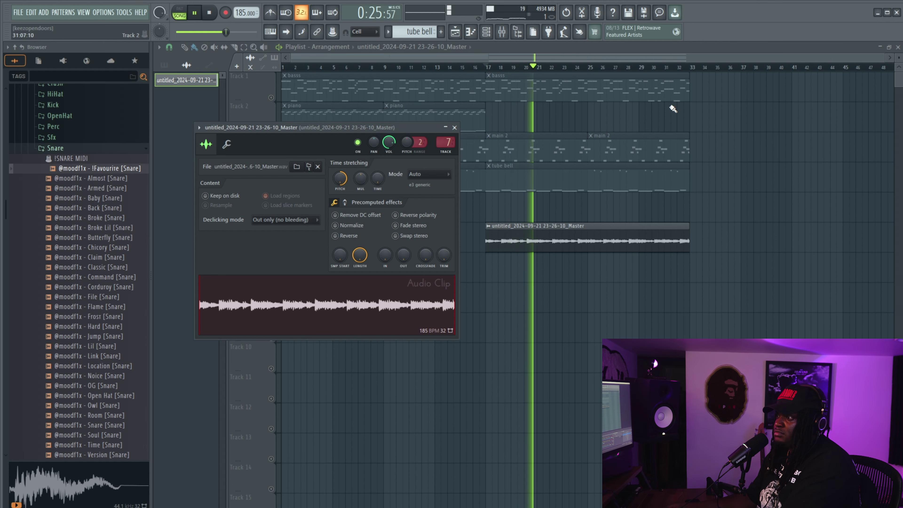
- Delete the copied bass and main 2 clips after bar 17 and return the playhead to bar 17
right_click(631, 145)
right_click(533, 146)
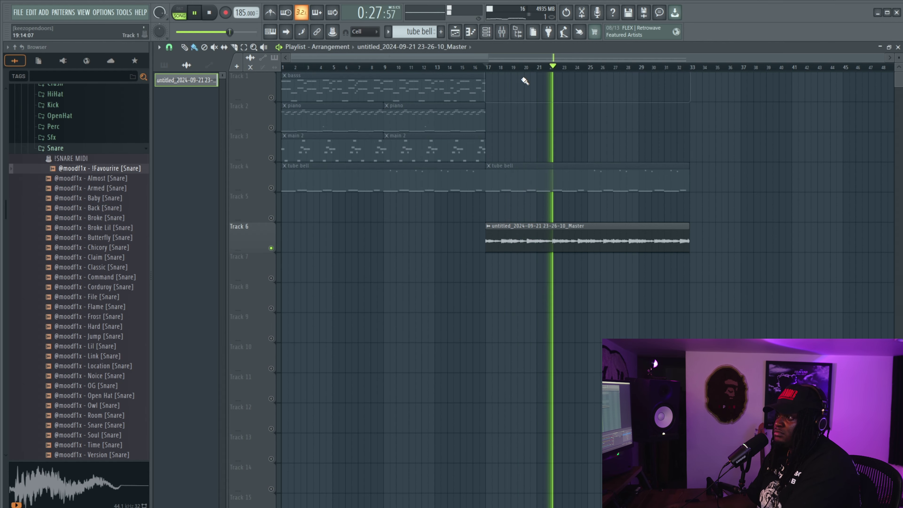
left_click(488, 66)
- Browse Portal's preset categories, then replace Portal with ValhallaVintageVerb in the third slot and check the effect chain
key("F9")
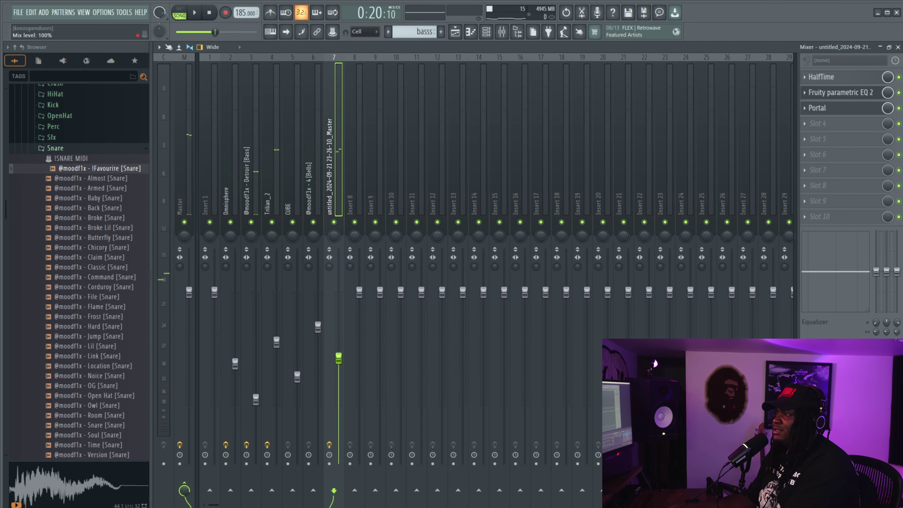
left_click(859, 108)
scroll(276, 360, "down", 10)
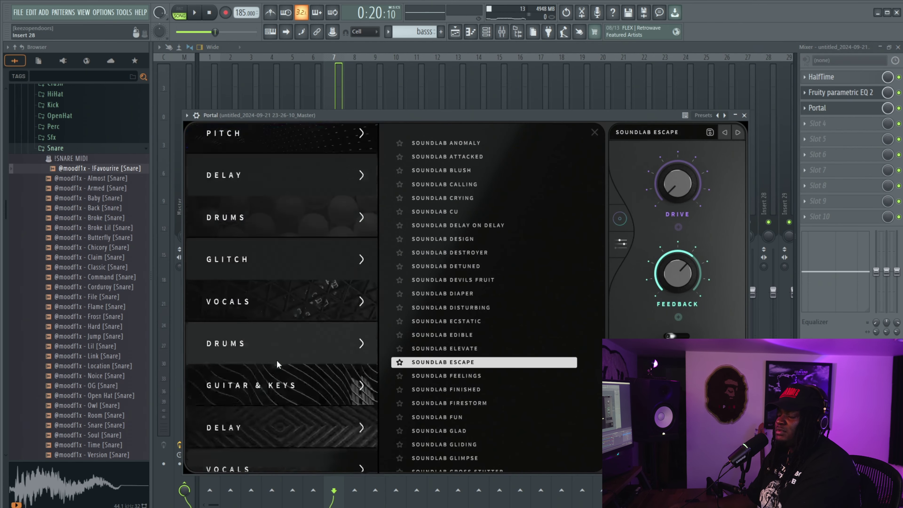
left_click(293, 313)
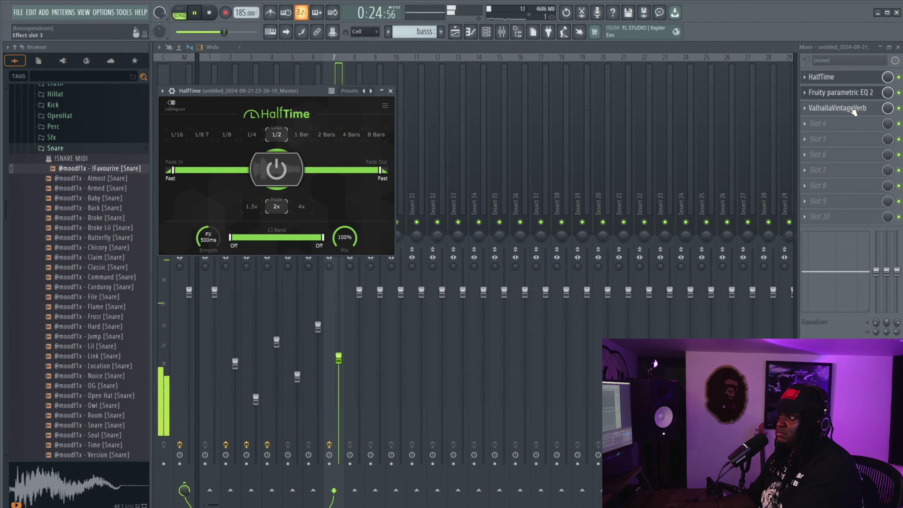
left_click(847, 97)
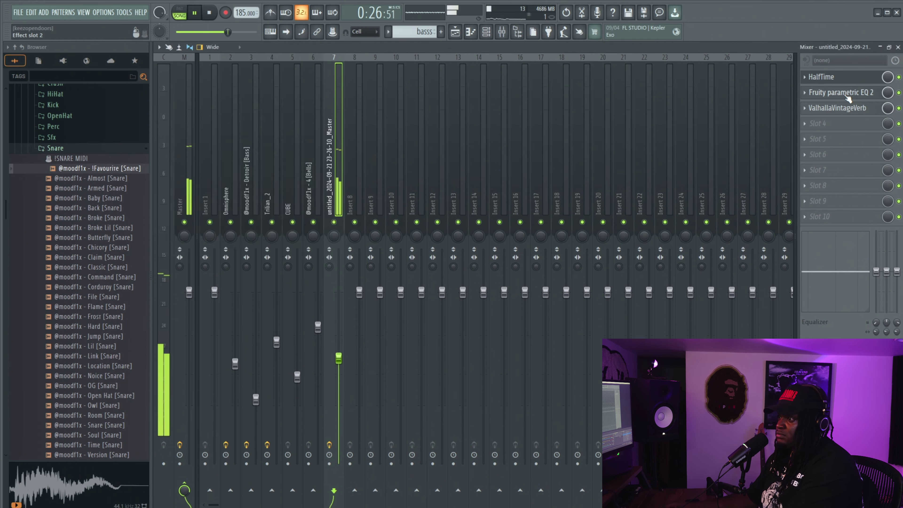
- Narrow the EQ to a high-pass of about 198 Hz and a low-pass of about 1421 Hz, and open ValhallaVintageVerb's settings
left_click_drag(347, 182, 319, 182)
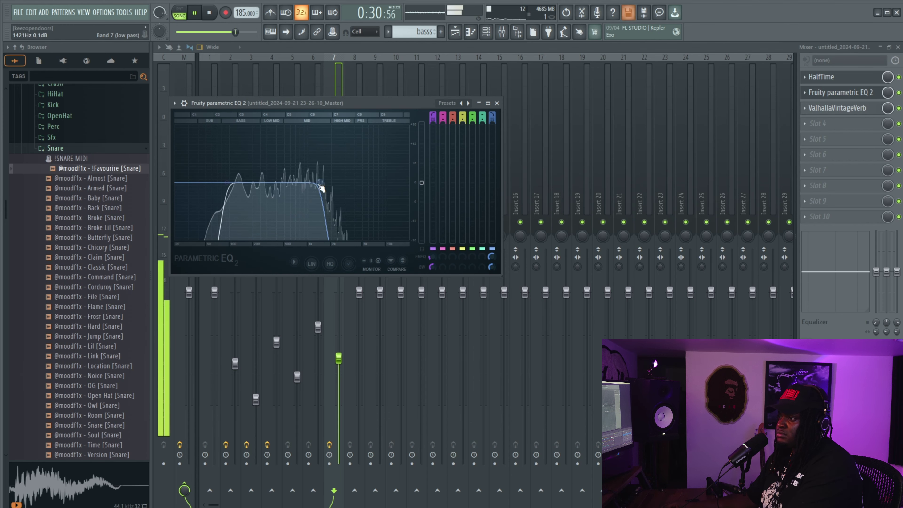
left_click_drag(226, 182, 252, 183)
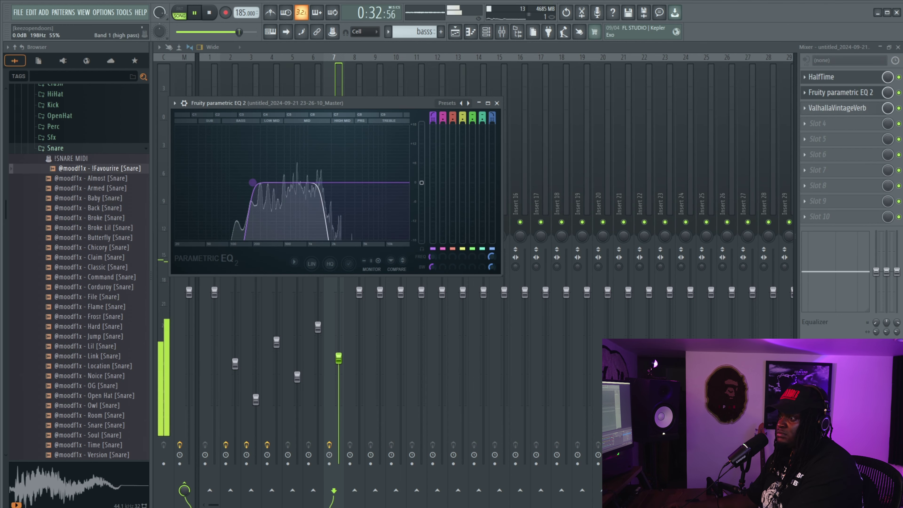
left_click(860, 123)
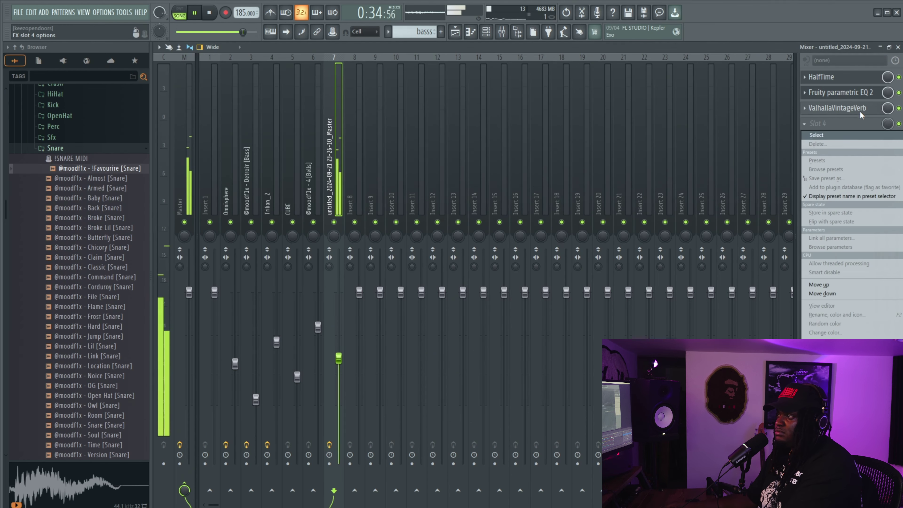
left_click(862, 114)
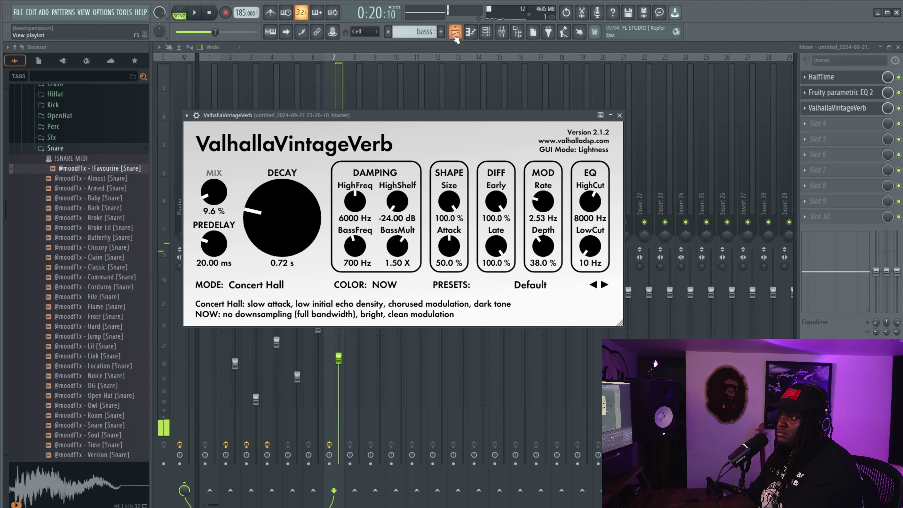
- Unsolo the rendered clip's track in the playlist and audition it together with the bass from bar 17
left_click(455, 36)
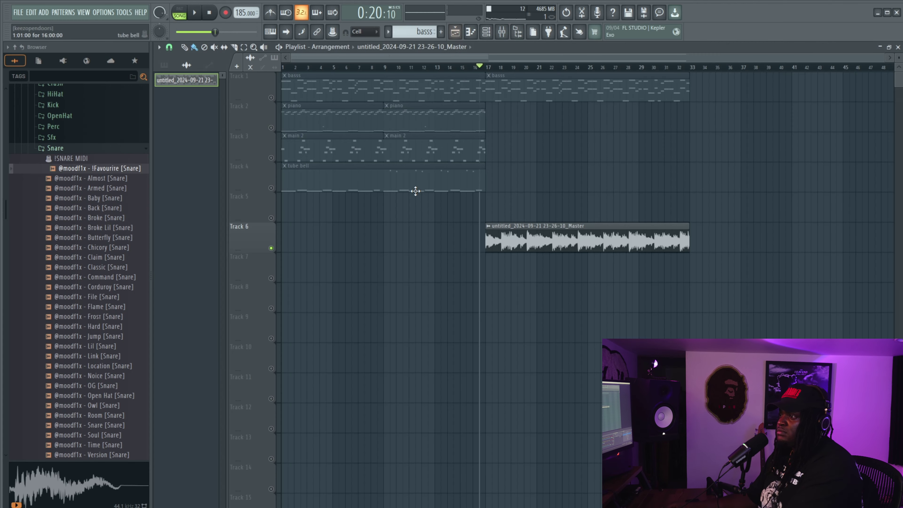
left_click(275, 104)
key("space")
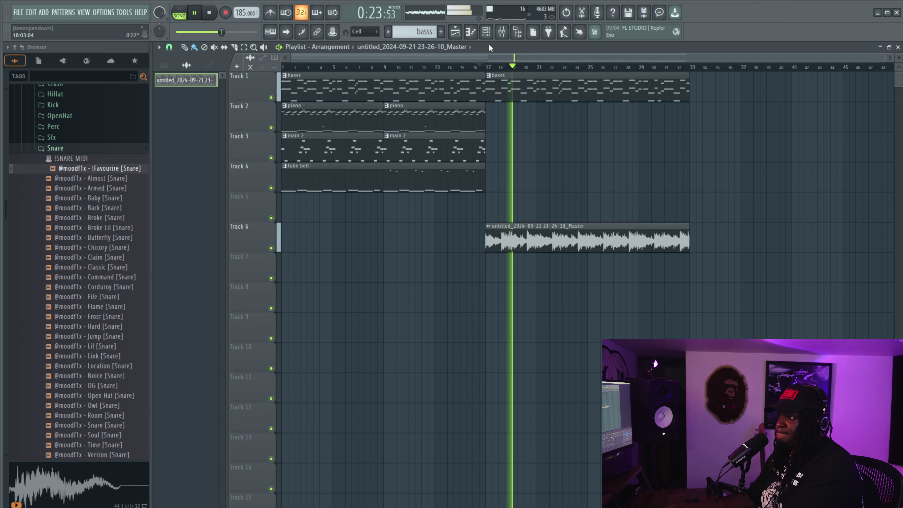
key("space")
- Add the Initial Reverse effect in the fourth slot of the rendered clip's mixer track
key("F9")
left_click(850, 129)
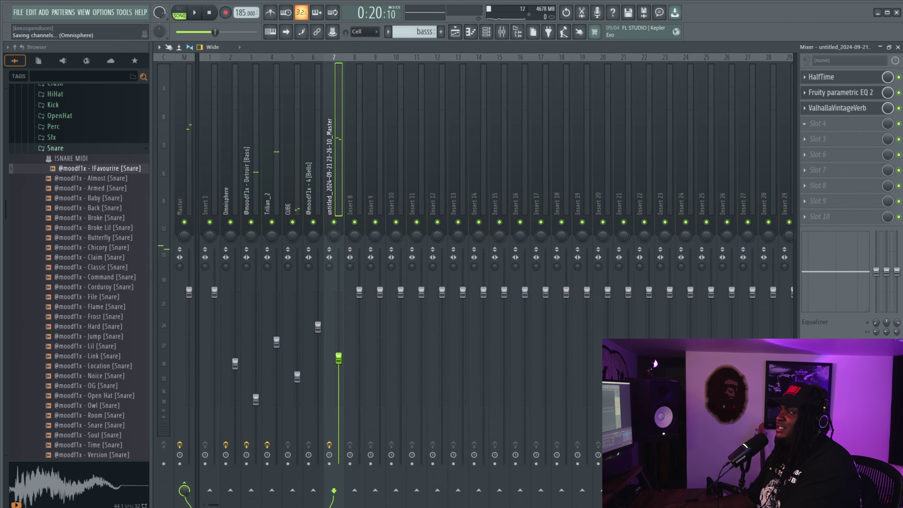
left_click(828, 137)
type("initial")
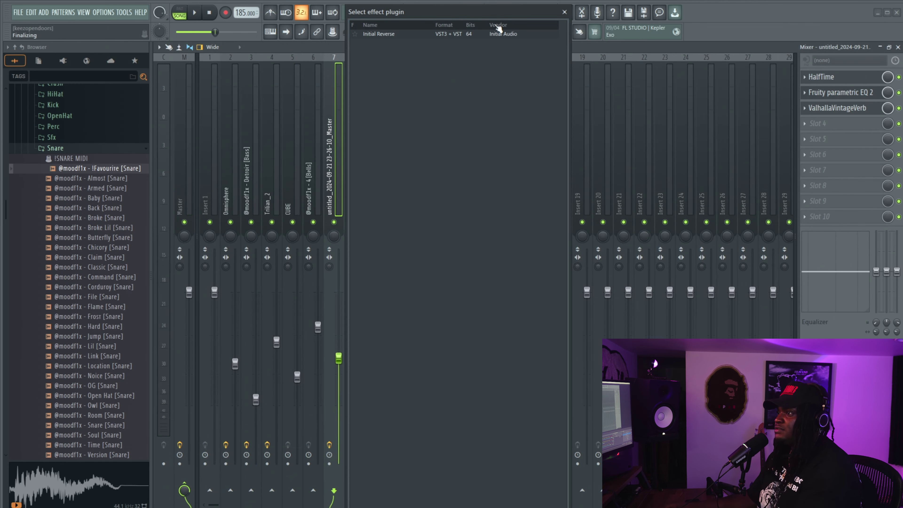
double_click(434, 35)
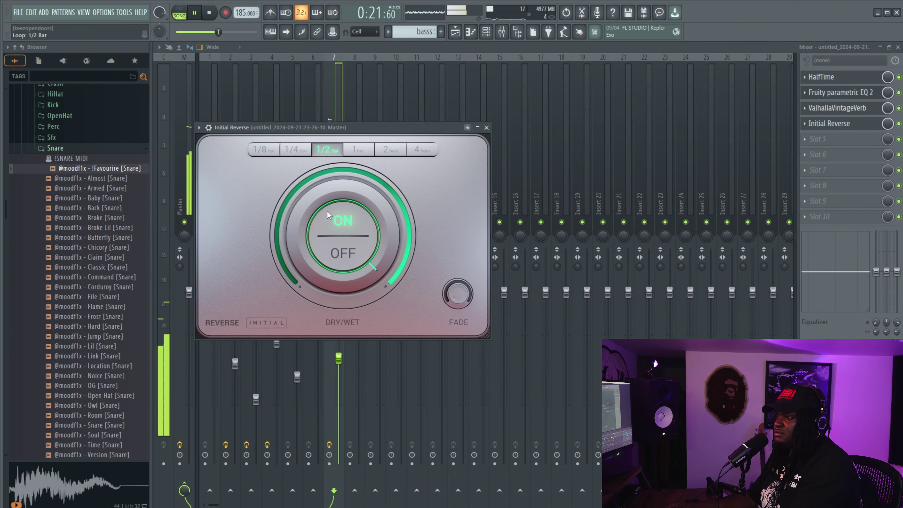
- Audition the Initial Reverse effect with a 1/2-bar loop at full wet, playing the rendered clip alongside the bass
left_click_drag(407, 246, 409, 219)
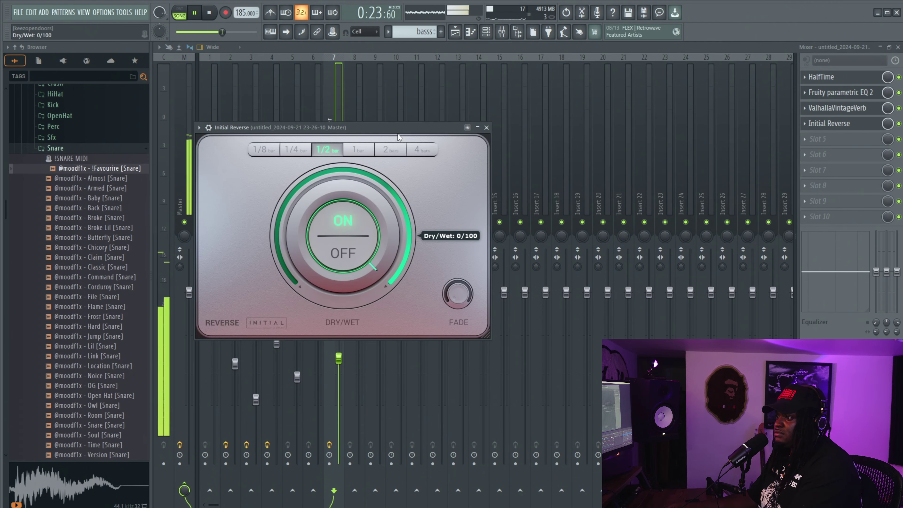
left_click(210, 13)
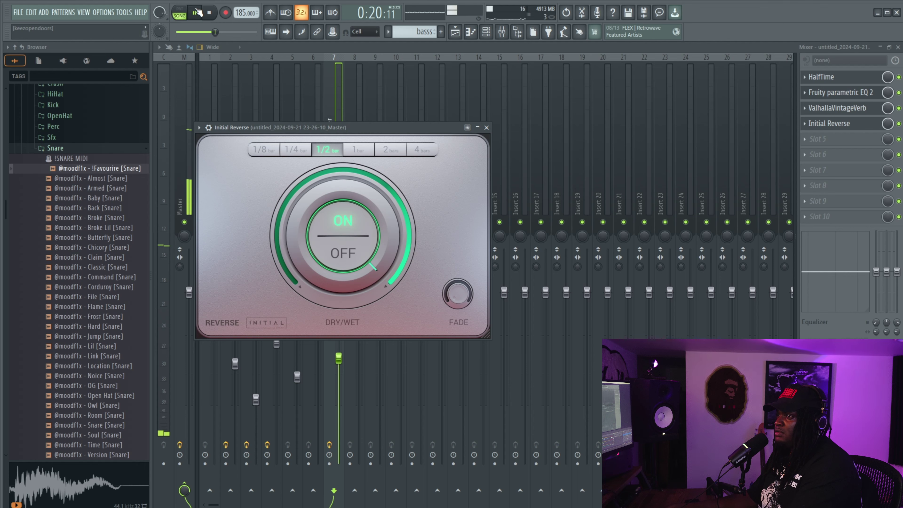
left_click(457, 32)
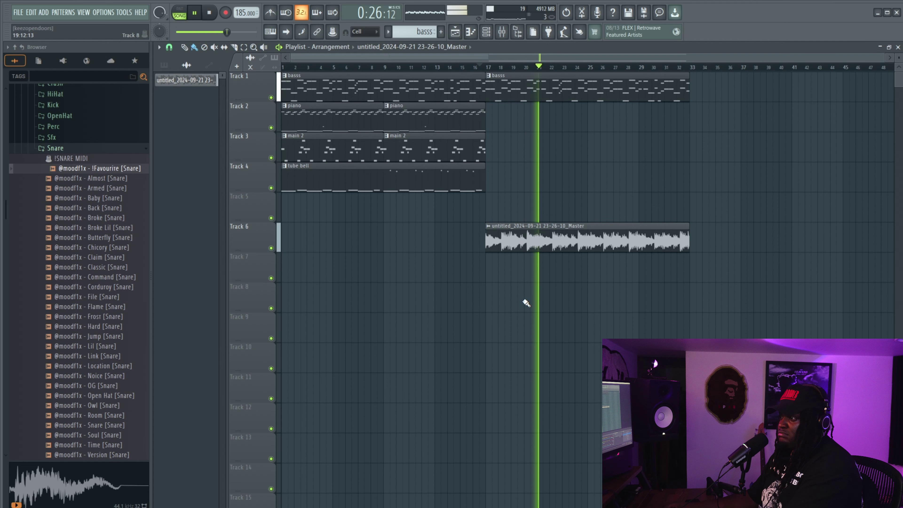
key("space")
- Retune the rendered clip's EQ during playback, raising the high-pass cutoff and setting the low-pass to about 1764 Hz
key("F9")
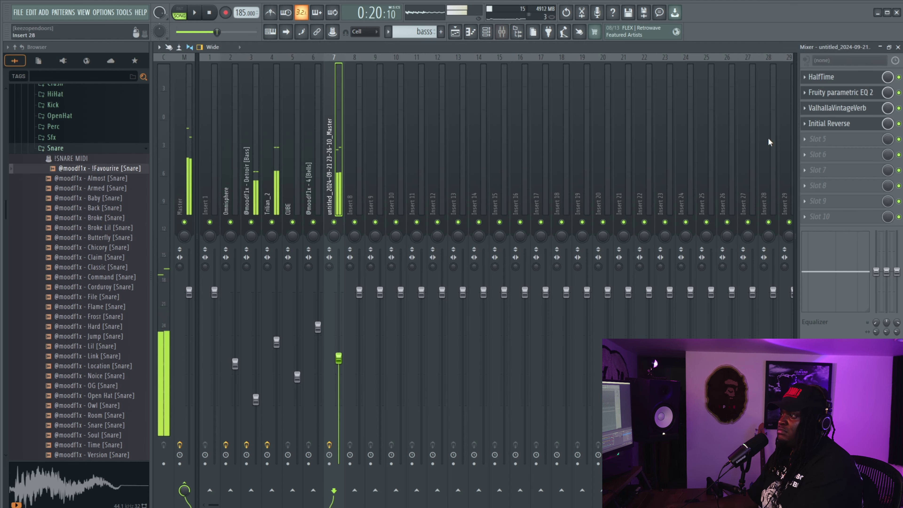
left_click(848, 92)
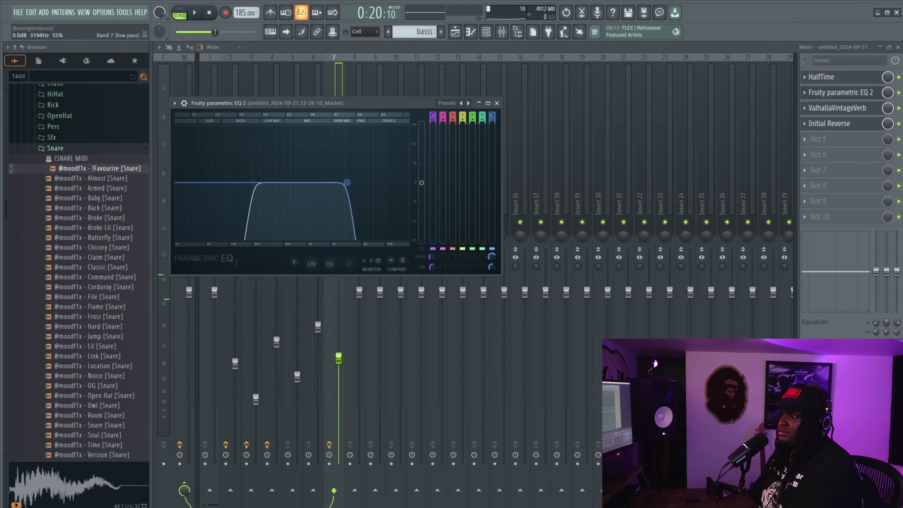
key("space")
left_click_drag(253, 183, 275, 181)
left_click_drag(347, 183, 349, 182)
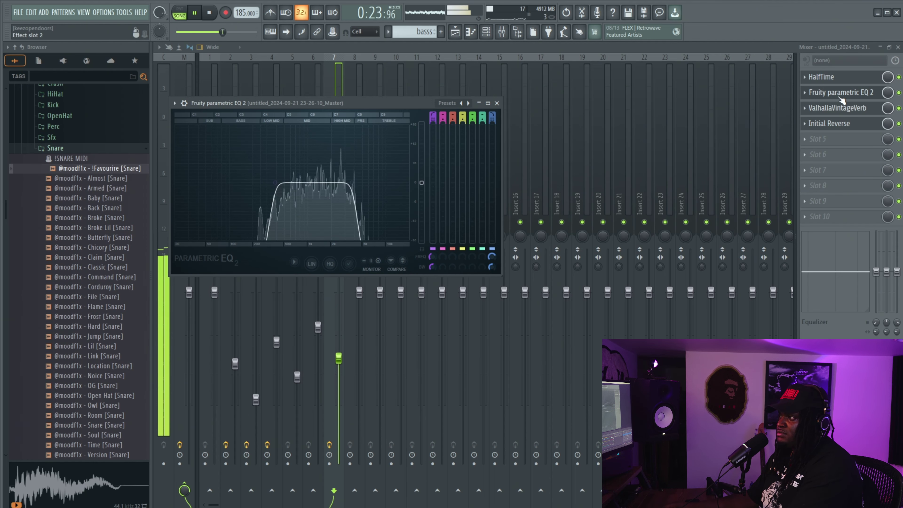
left_click_drag(368, 191, 347, 191)
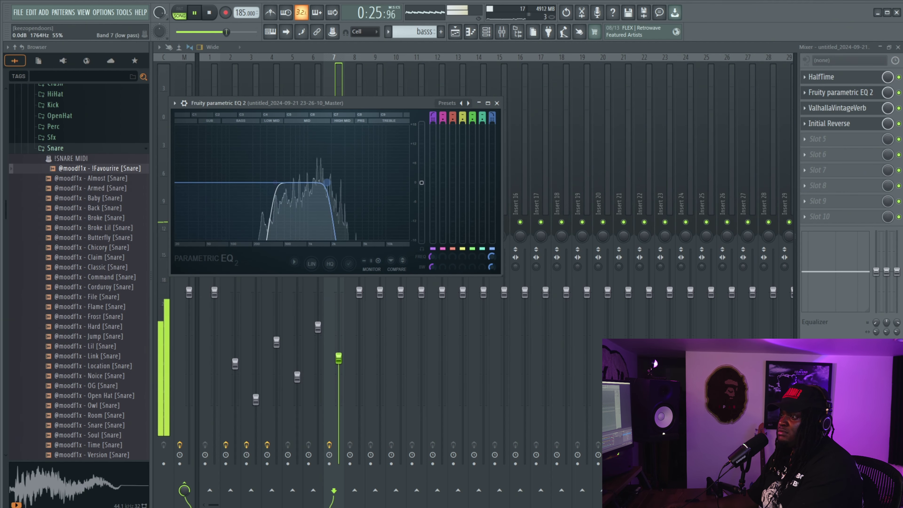
- Add a second Fruity Parametric EQ 2 in the fifth slot and boost a mid band
left_click(818, 139)
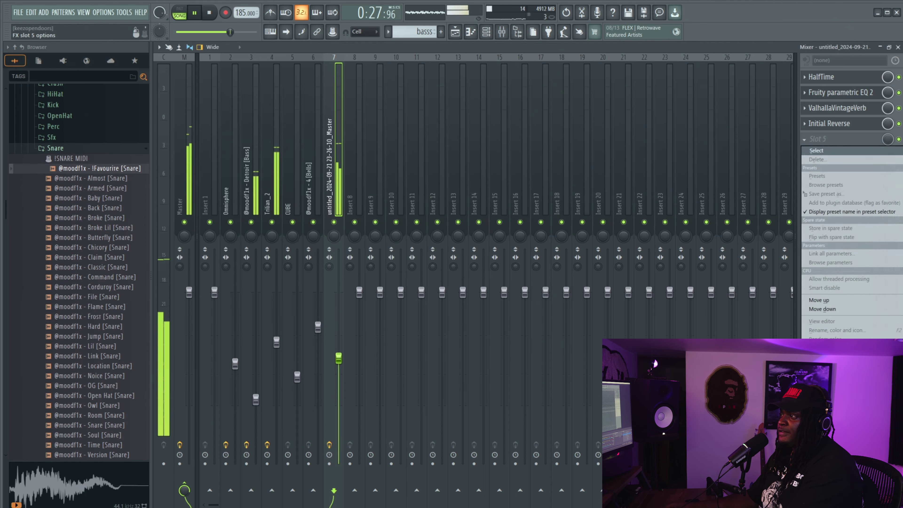
left_click(817, 150)
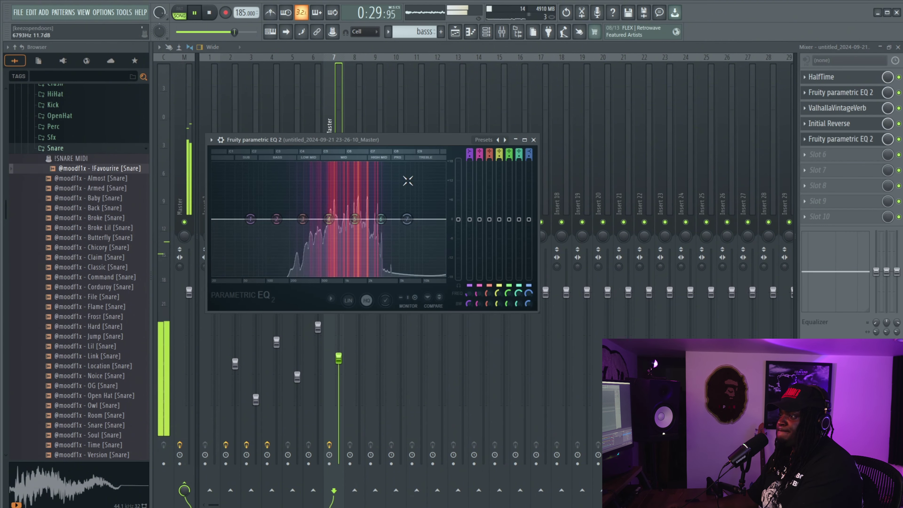
left_click_drag(333, 219, 361, 173)
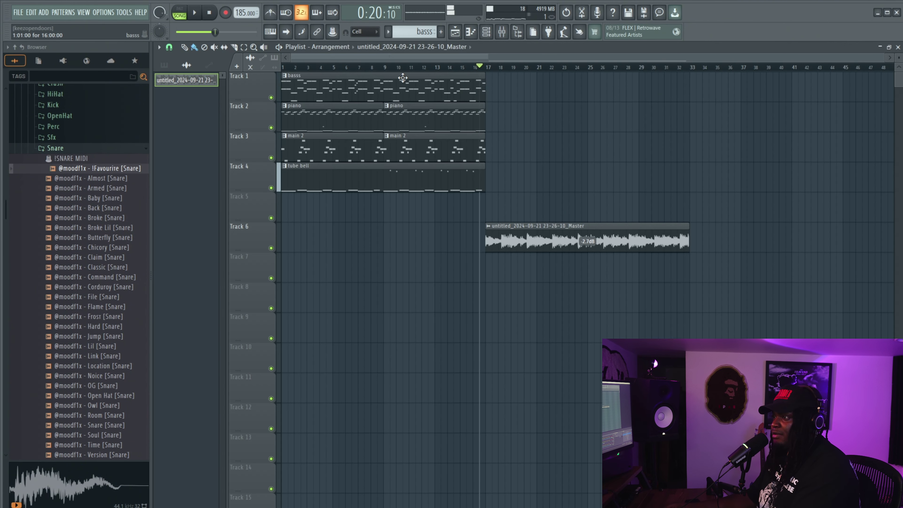
- Load the 808 - Boost Asf sample as a channel and copy the bass notes into a new pattern named 808
left_click(403, 78)
left_click(486, 32)
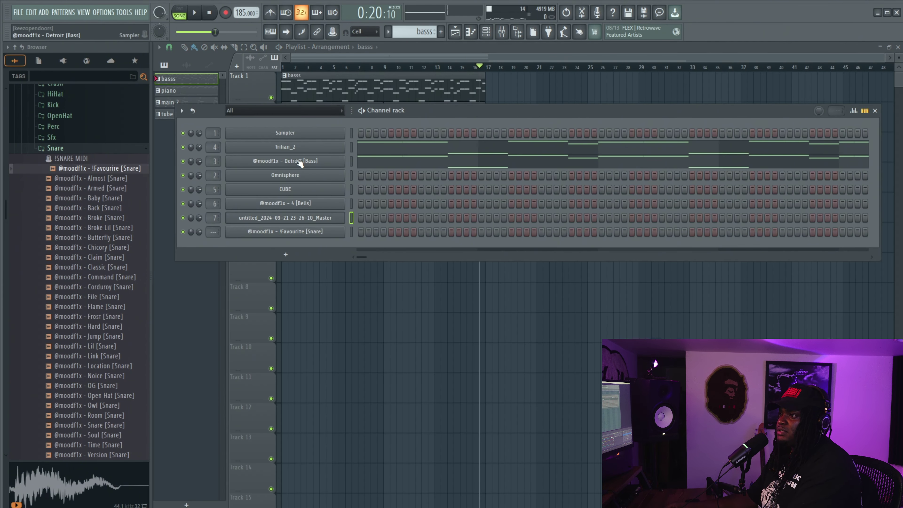
scroll(74, 166, "up", 10)
left_click_drag(74, 168, 320, 150)
left_click(659, 150)
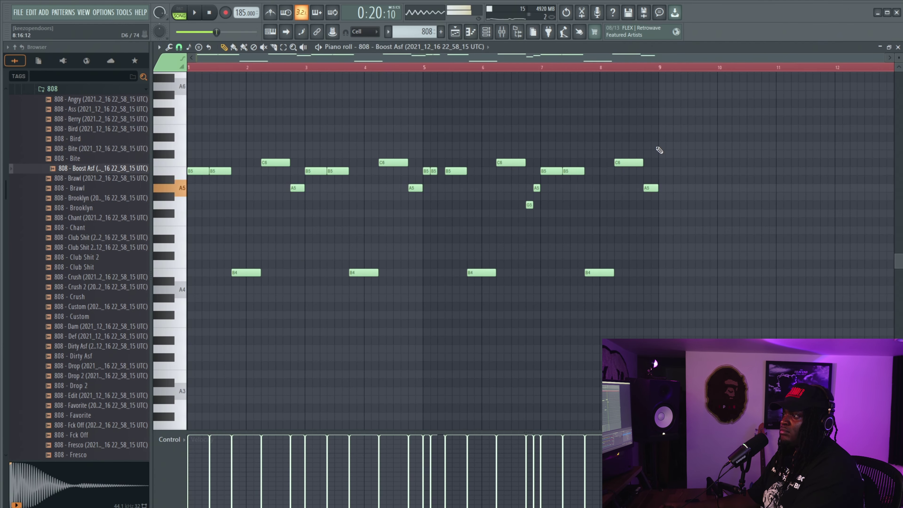
- Shorten the C6 note in bar 6 of the 808 pattern and delete the A5 note just before bar 7
scroll(578, 155, "up", 4)
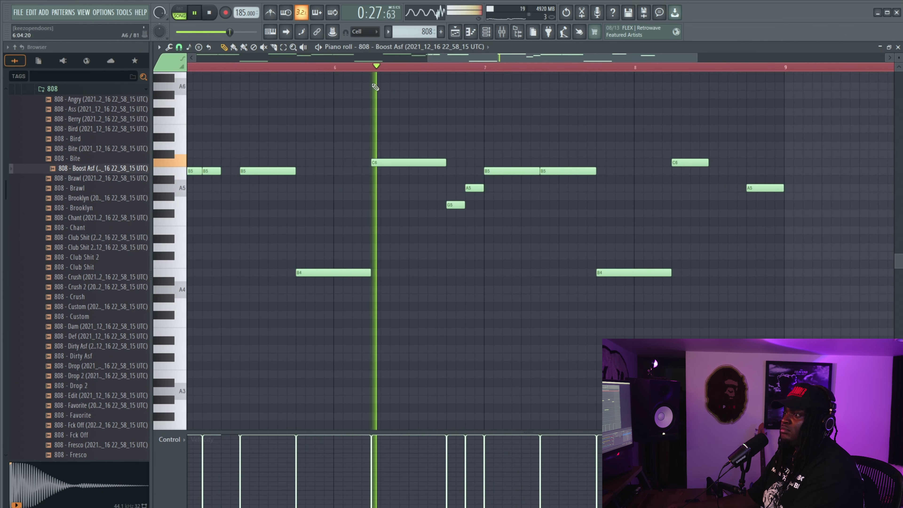
key("space")
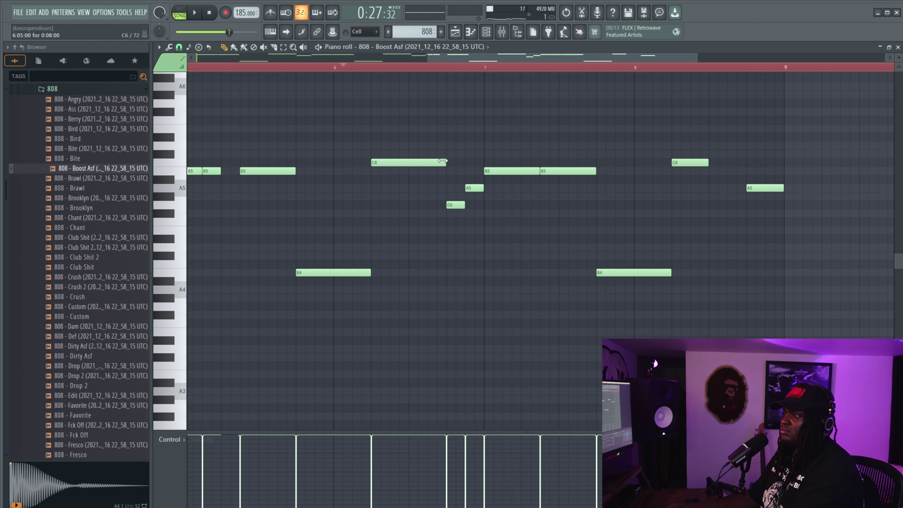
left_click(226, 69)
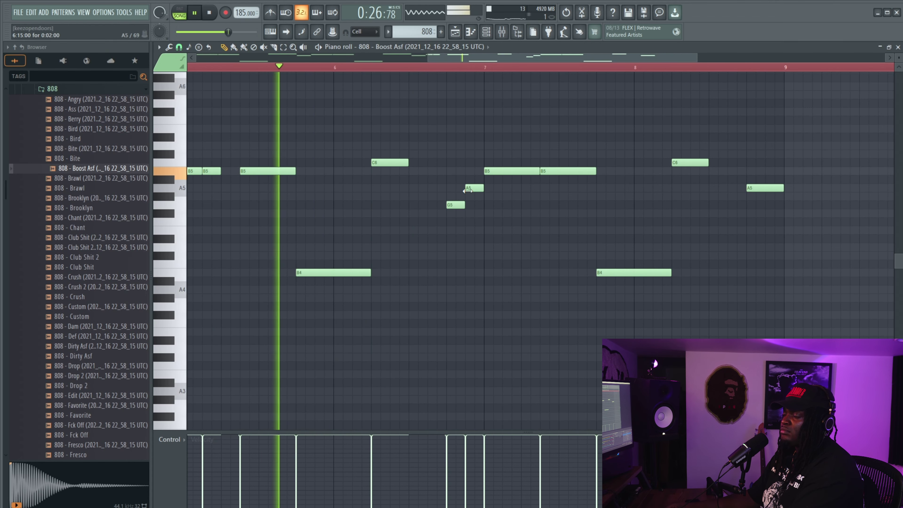
right_click(475, 188)
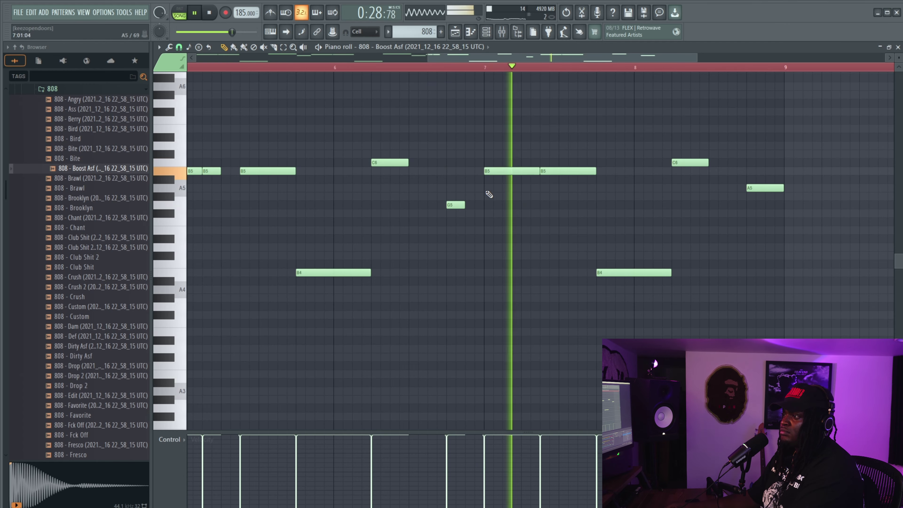
- Add a second short C6 note in bar 8 and duplicate the eight-bar 808 sequence into bars 9 to 16
scroll(643, 338, "down", 3)
key("space")
scroll(617, 157, "up", 3)
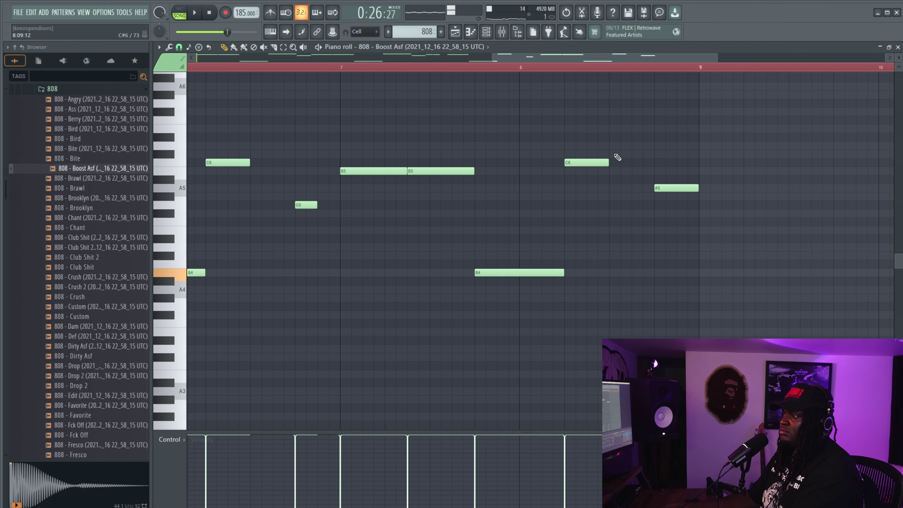
left_click(505, 76)
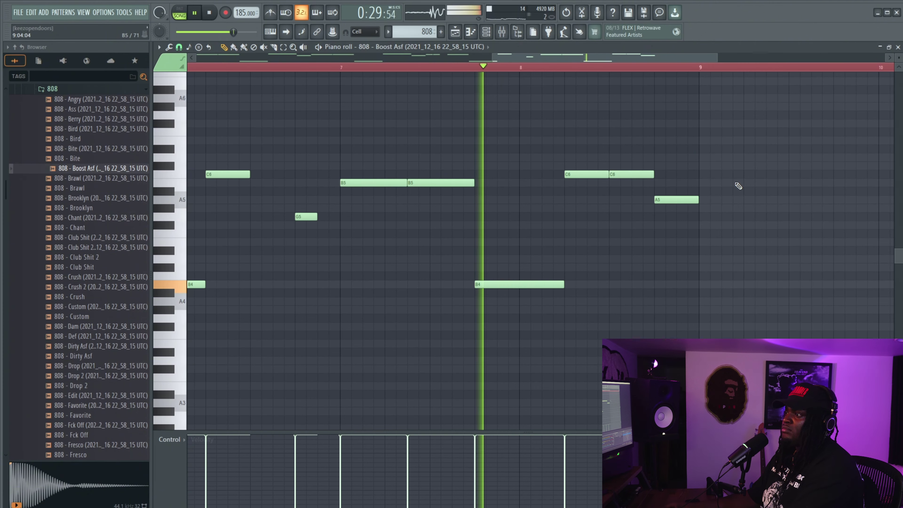
scroll(678, 300, "down", 4)
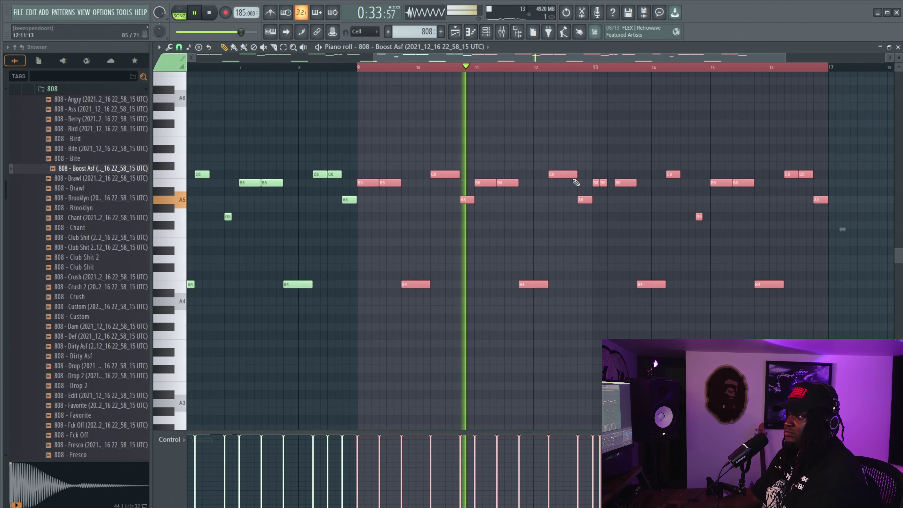
- Place the 808 pattern at bar 17 on Track 7 and clone it as 808 #2 for the section starting at bar 33
key("space")
key("F5")
right_click(609, 269)
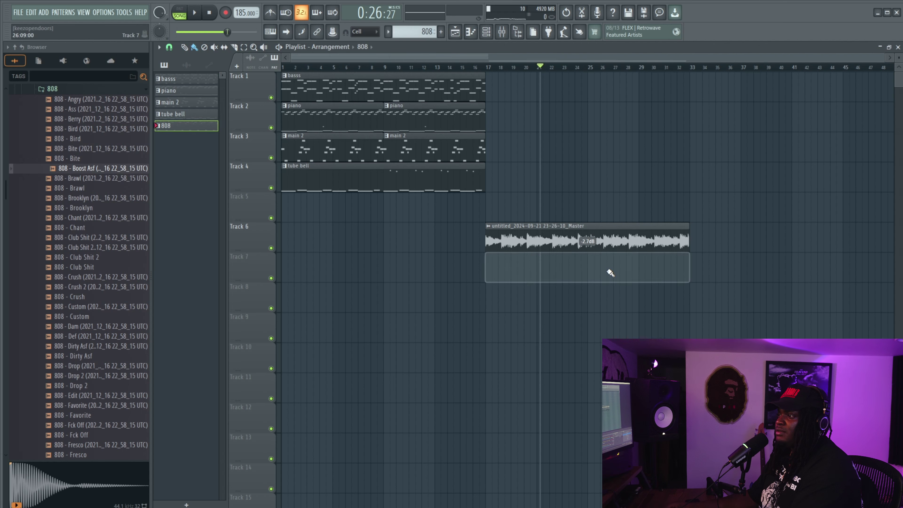
key("ctrl+z")
right_click(198, 122)
left_click(215, 177)
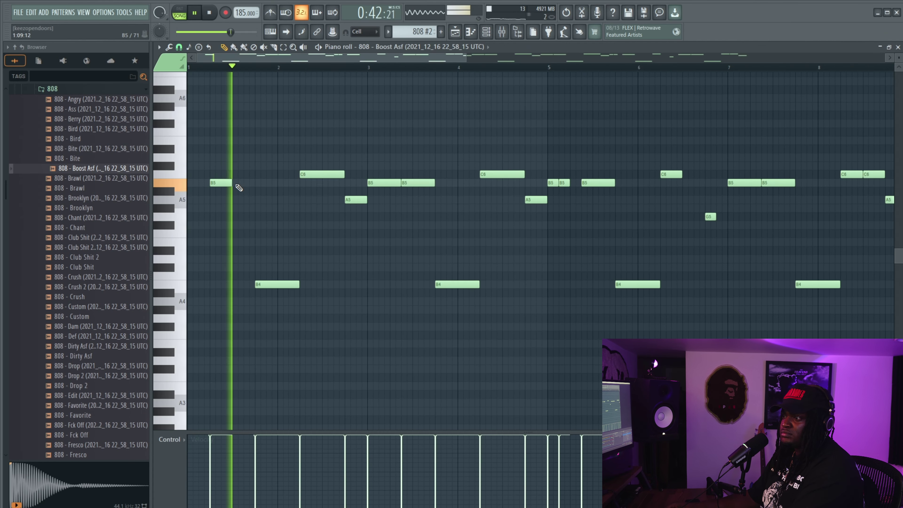
- Rework the first two bars of 808 #2 into short, repeated B4 and C6 hits, checking them against the arrangement
right_click(291, 284)
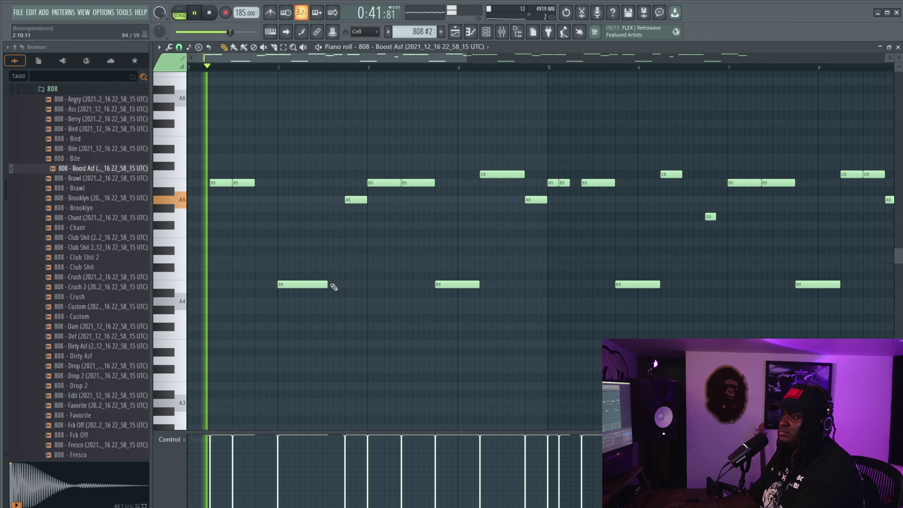
left_click_drag(327, 286, 322, 286)
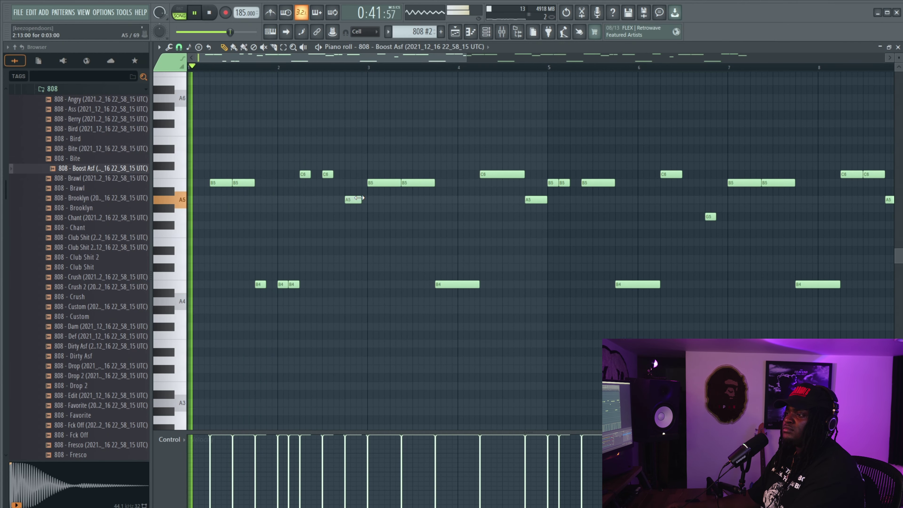
key("F5")
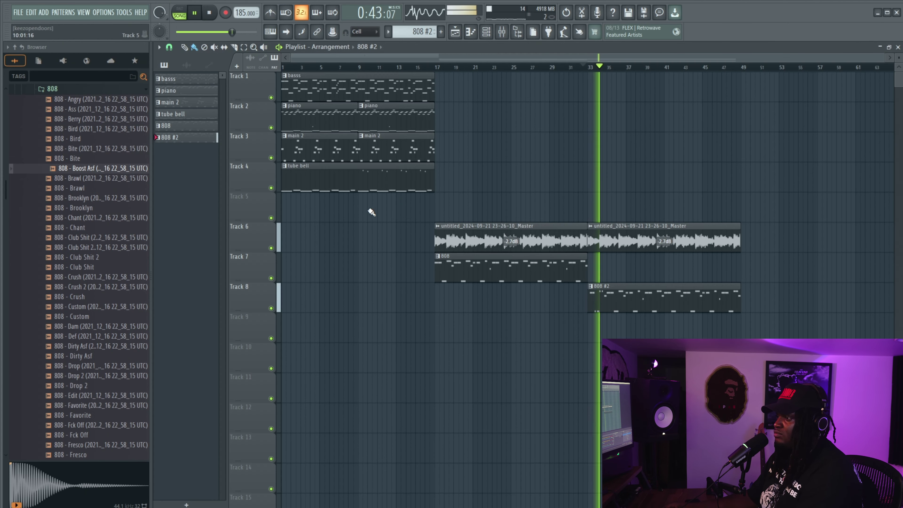
double_click(608, 289)
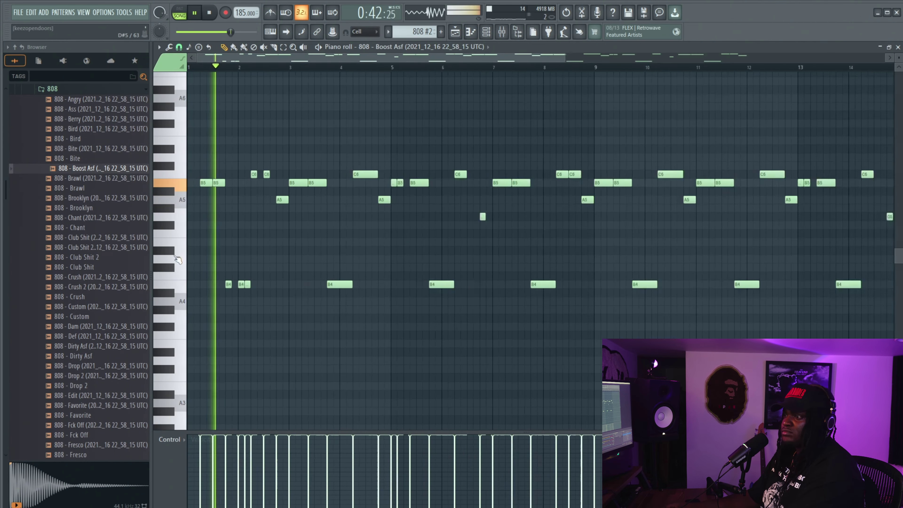
scroll(336, 272, "up", 3)
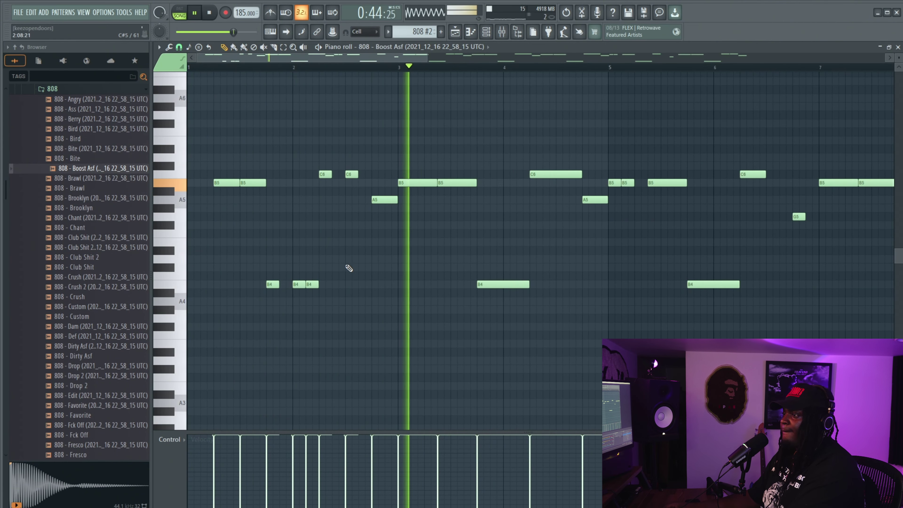
- Try bar 3 of 808 #2 without its second B5 note, listening to the change before restoring the note
scroll(348, 268, "down", 3)
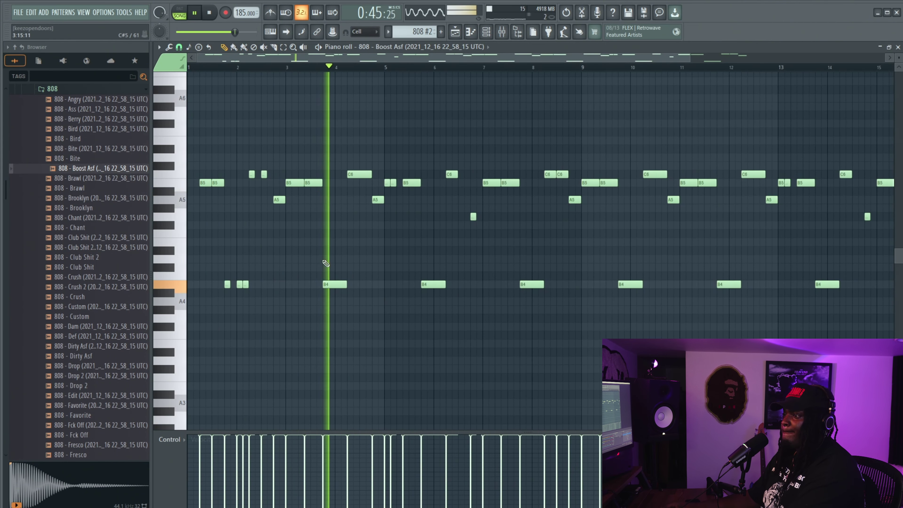
key("space")
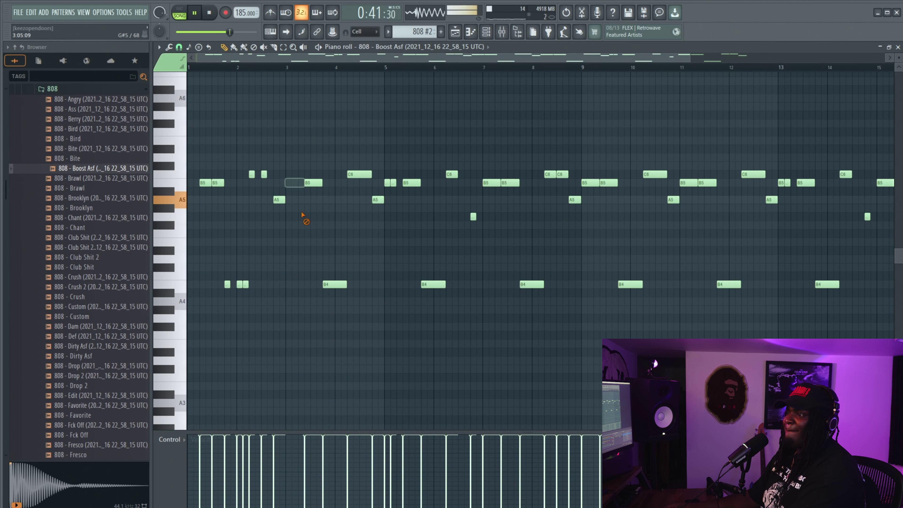
scroll(324, 165, "up", 3)
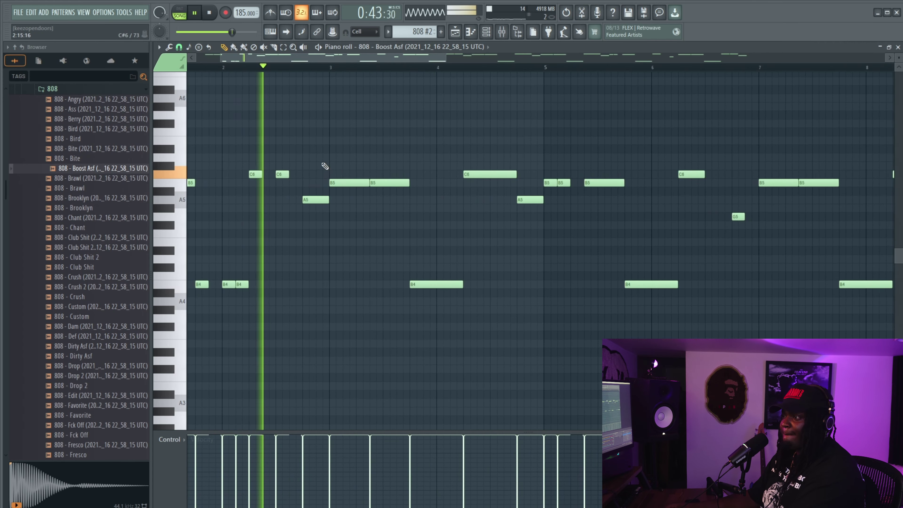
right_click(377, 184)
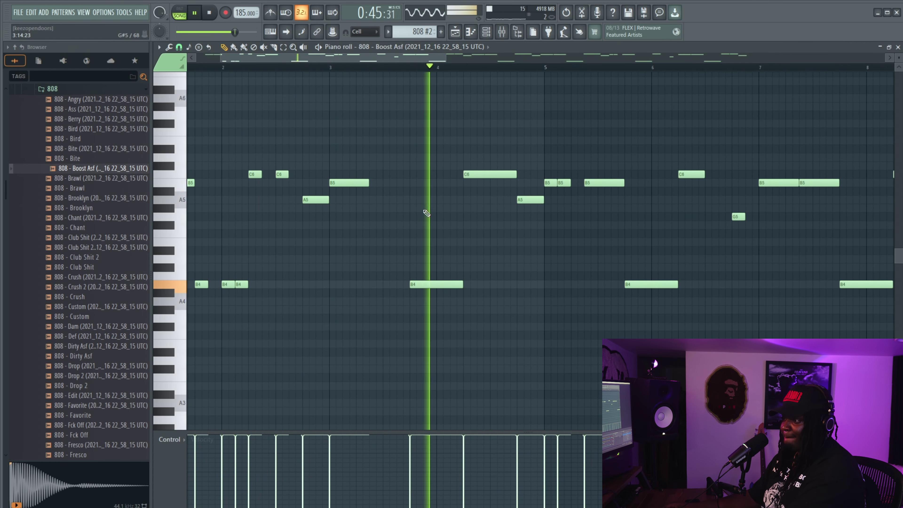
scroll(519, 214, "down", 3)
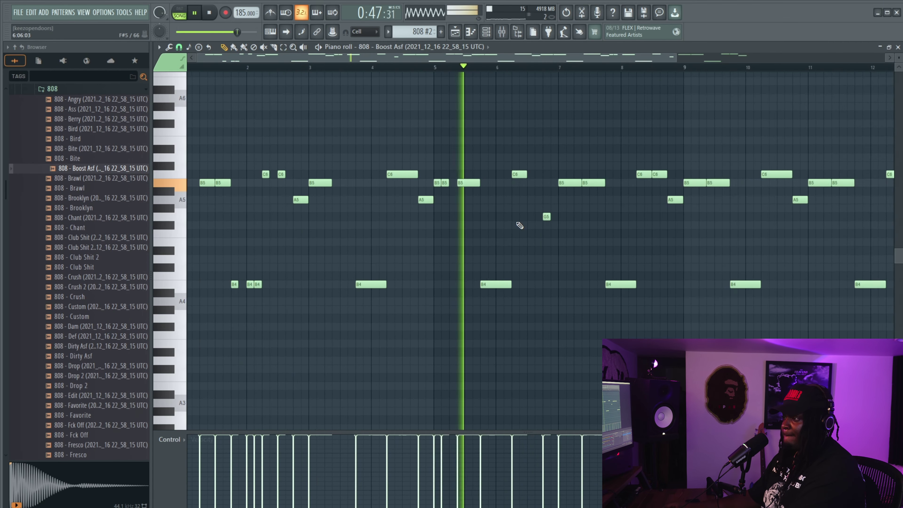
key("ctrl+z")
scroll(320, 201, "down", 2)
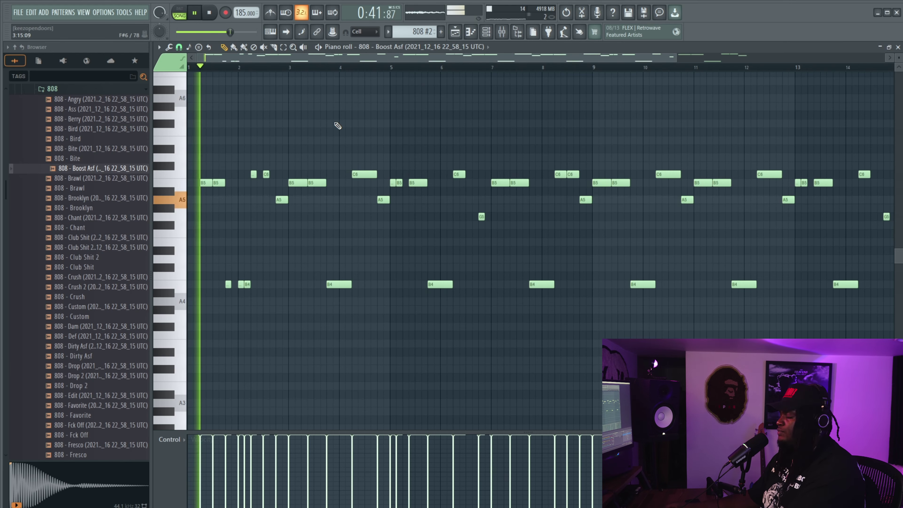
scroll(306, 181, "up", 1)
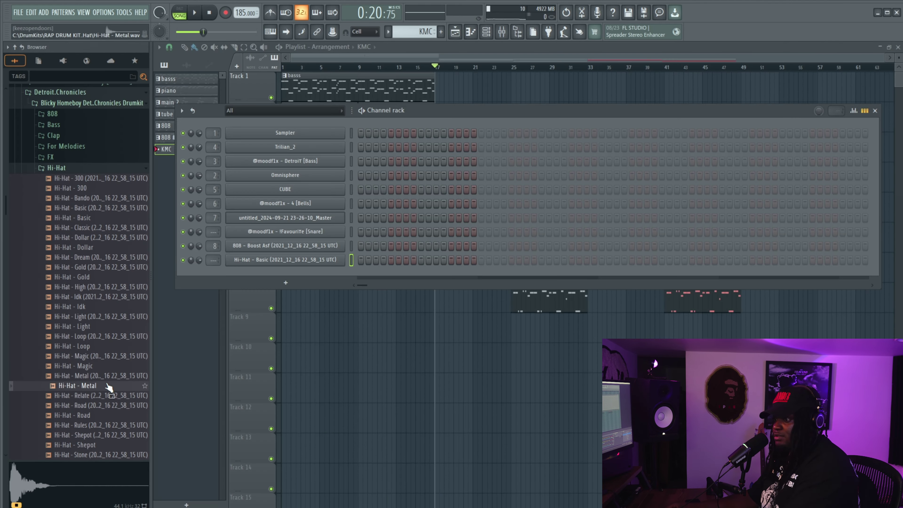
- Add the Hi-Hat - Metal sample as a new channel and fill every 2 steps of the Hi-Hat - Basic channel
left_click(91, 407)
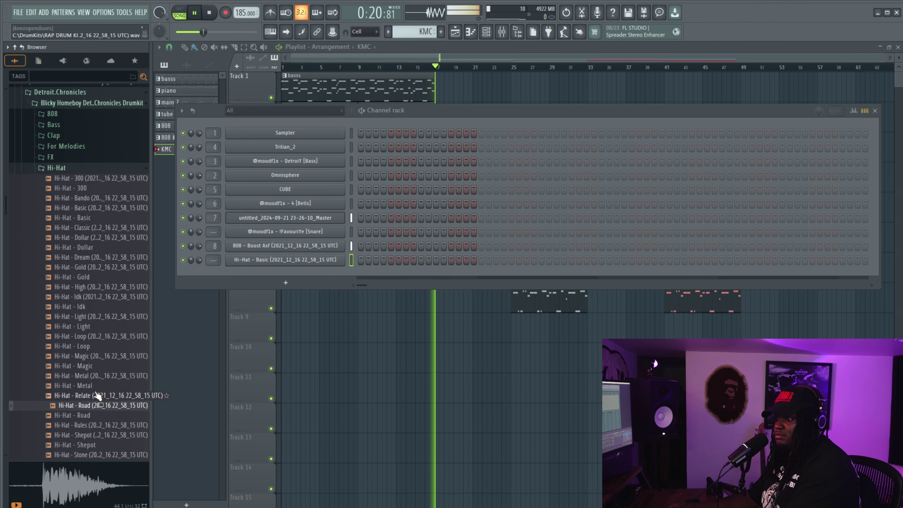
left_click_drag(94, 387, 322, 255)
right_click(322, 256)
key("Escape")
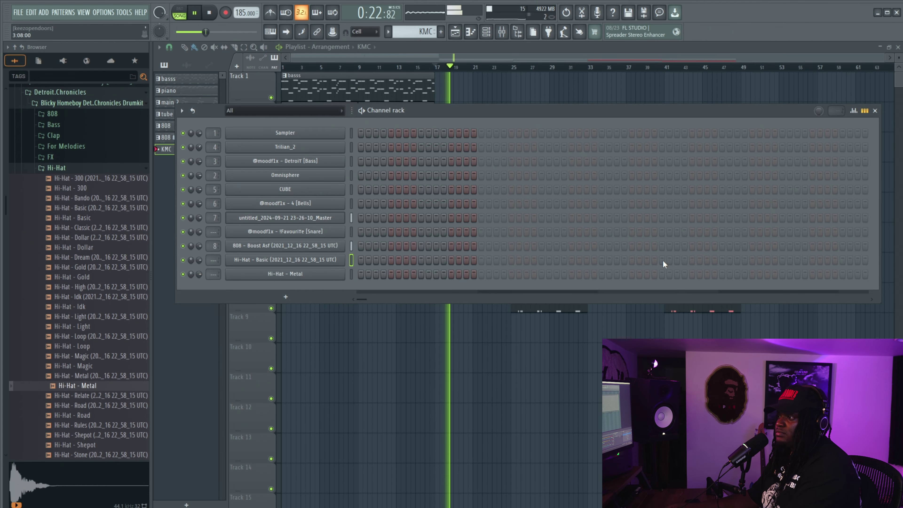
right_click(317, 267)
left_click(452, 283)
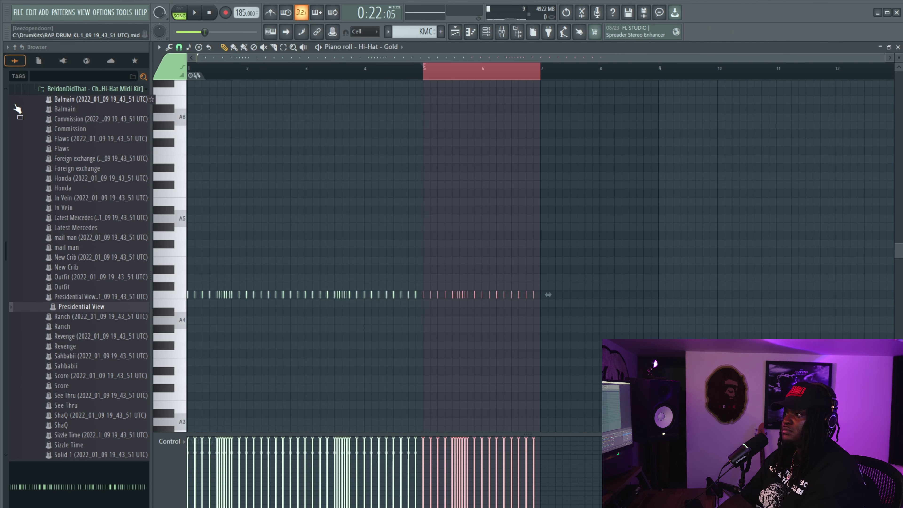
- Duplicate the two-bar hi-hat roll into bars 7 and 8, and fill the Hi-Hat - Metal channel every 8 steps
key("ctrl+b")
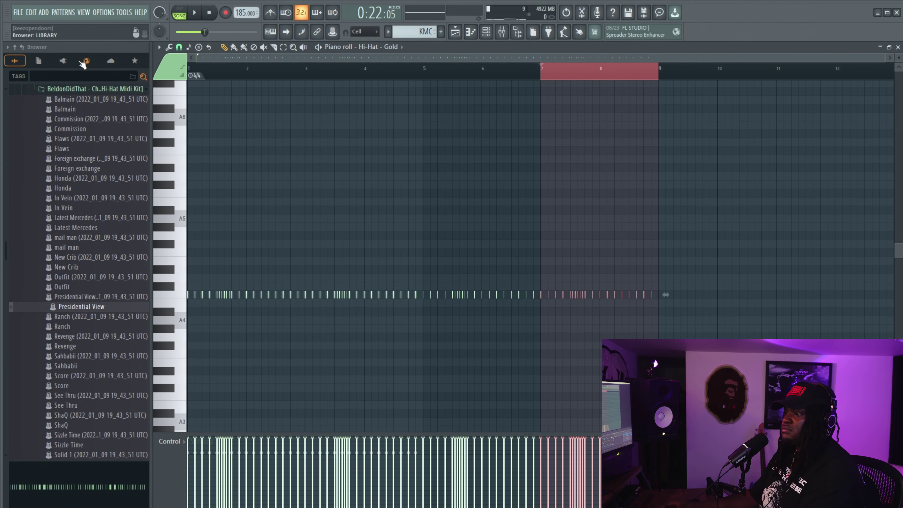
left_click(268, 73)
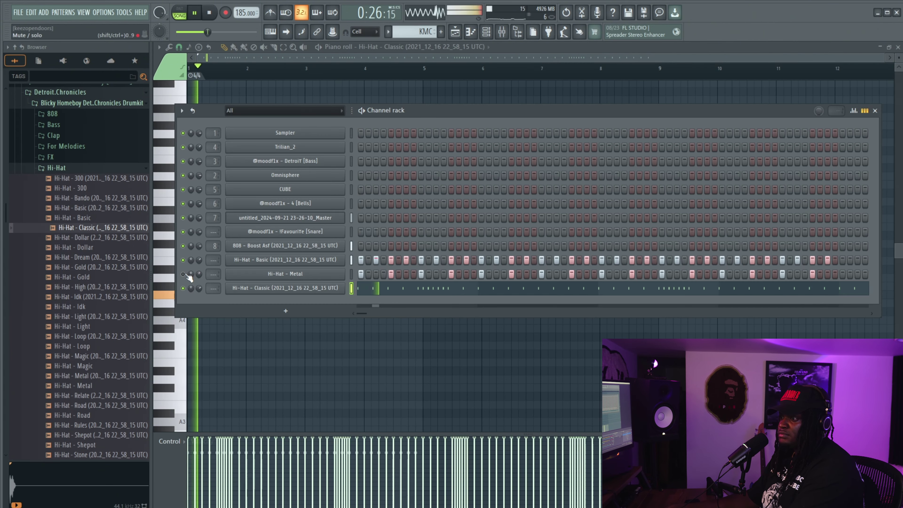
right_click(343, 274)
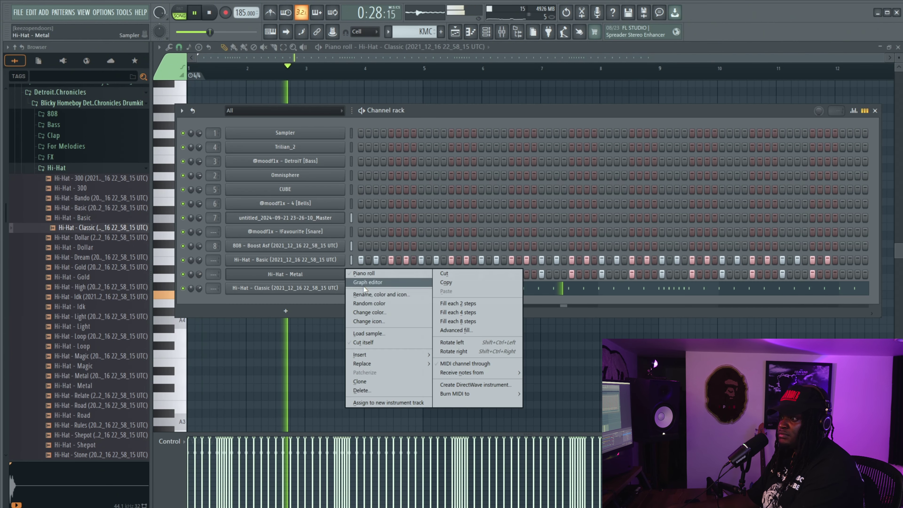
left_click(462, 322)
- Boost the gain of the Hi-Hat - Metal channel in its sampler's precomputed effects
left_click(341, 276)
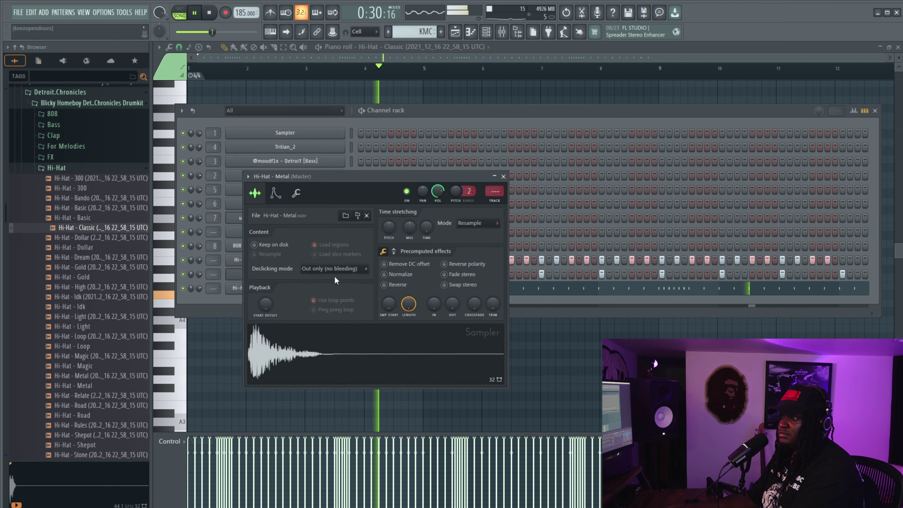
left_click(394, 251)
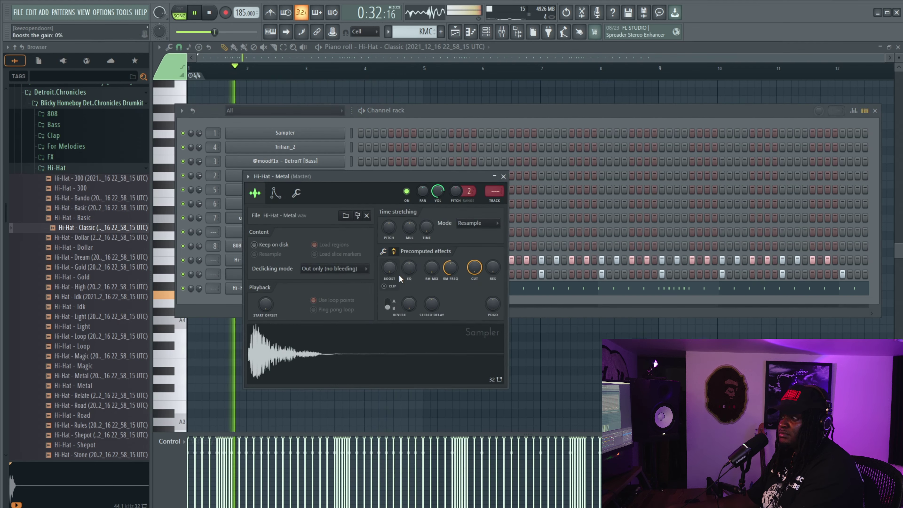
left_click_drag(389, 267, 390, 260)
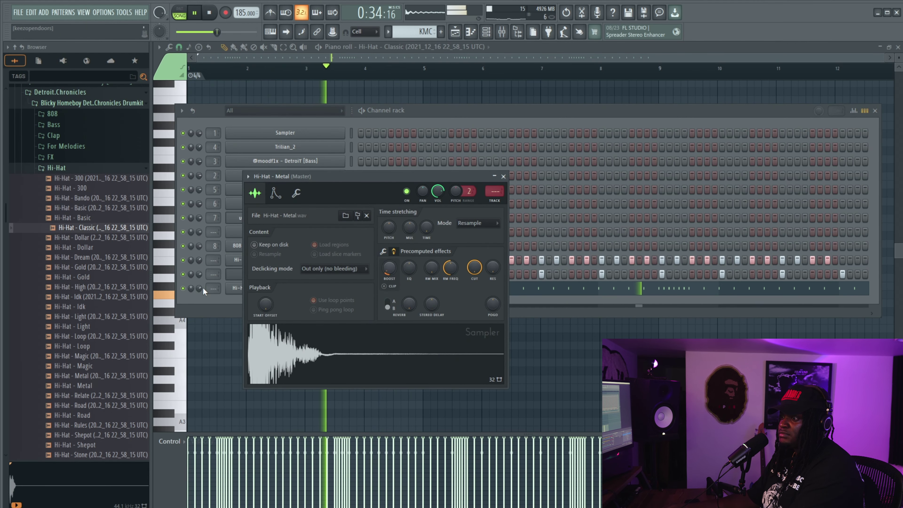
- Audition other hi-hats from the kit and replace the Hi-Hat - Metal sample with Hi-Hat - Rules
key("space")
left_click(85, 376)
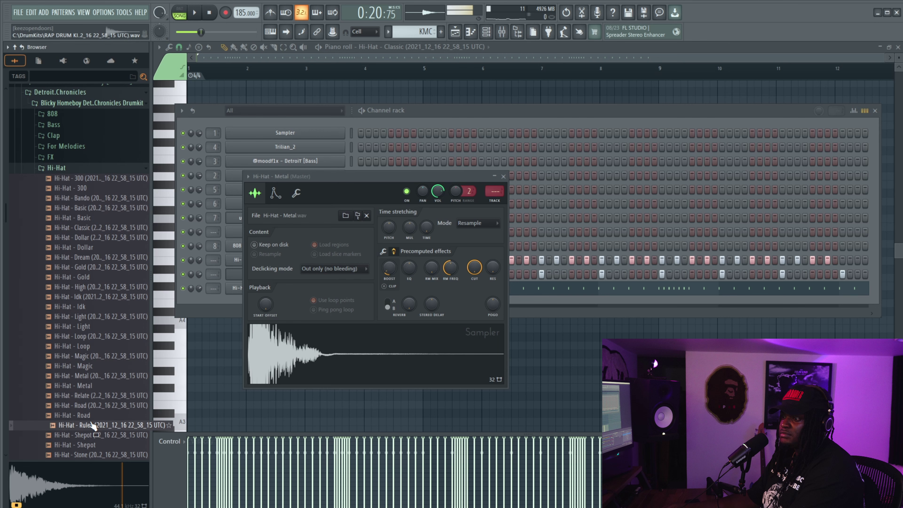
left_click(89, 425)
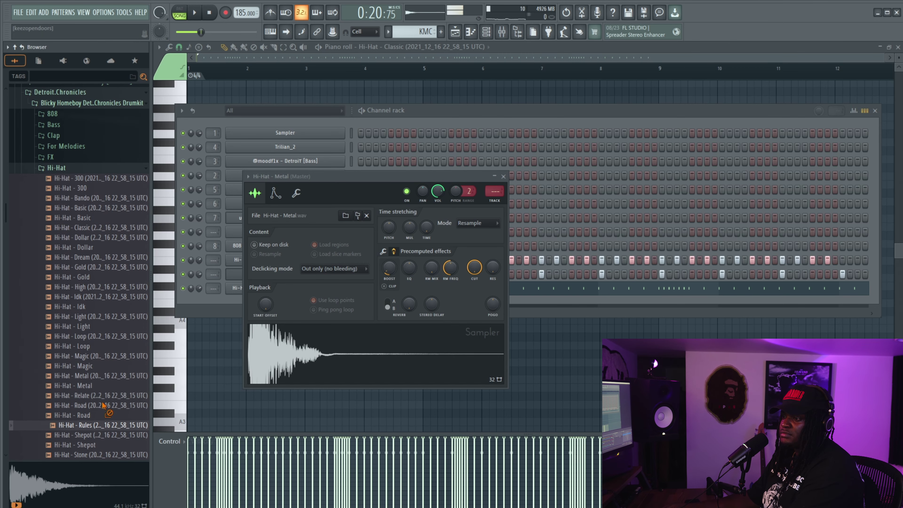
left_click_drag(239, 281, 252, 284)
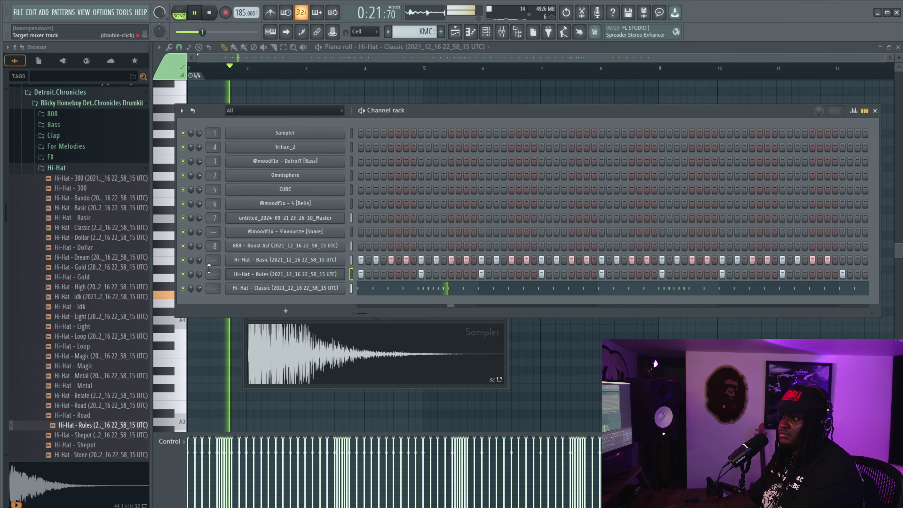
key("space")
- Reduce the velocity contrast of all Hi-Hat - Rules notes across the eight bars and close the Hi-Hat sample folder
left_click(243, 100)
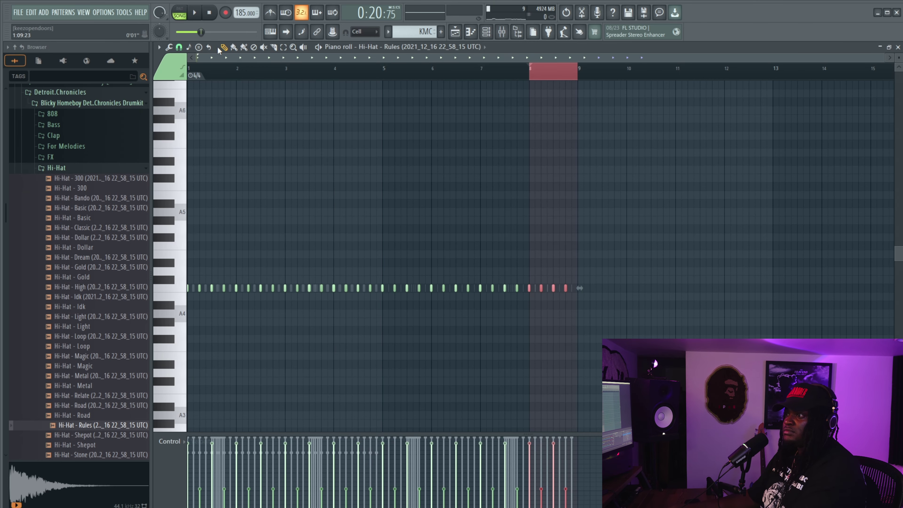
key("ctrl+a")
key("space")
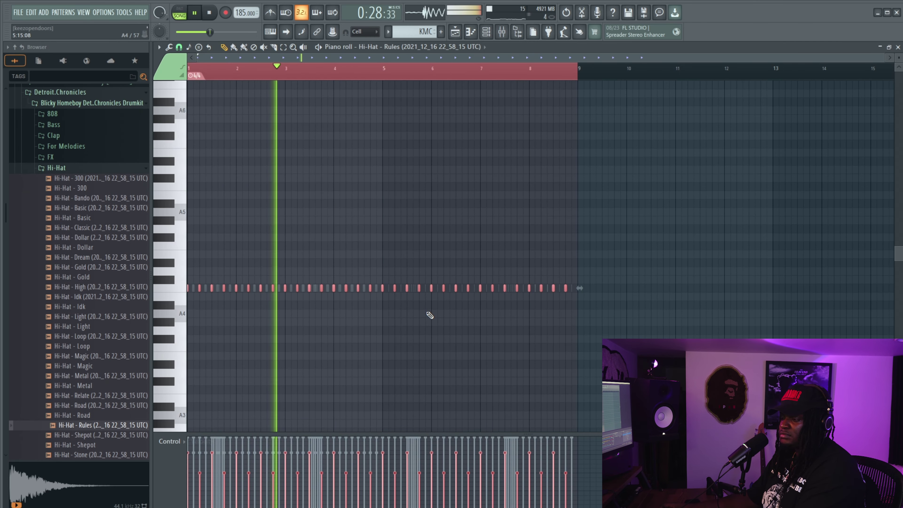
left_click(68, 166)
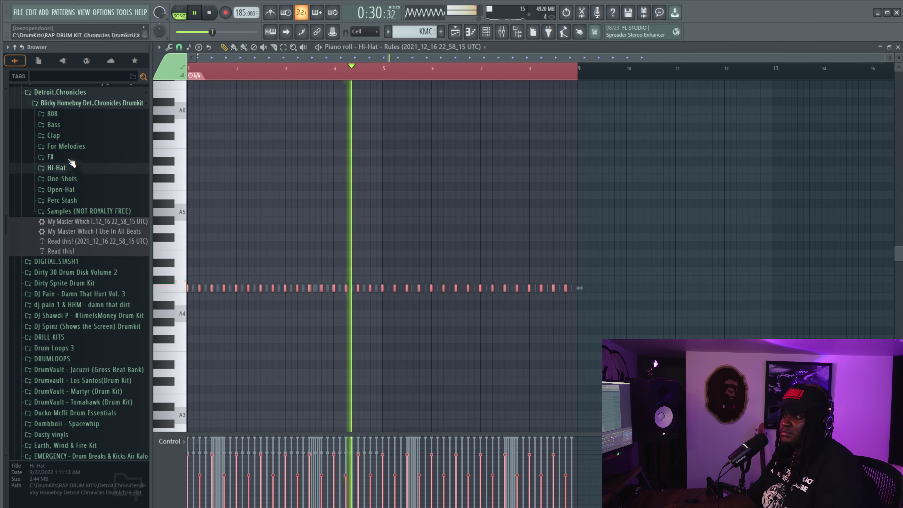
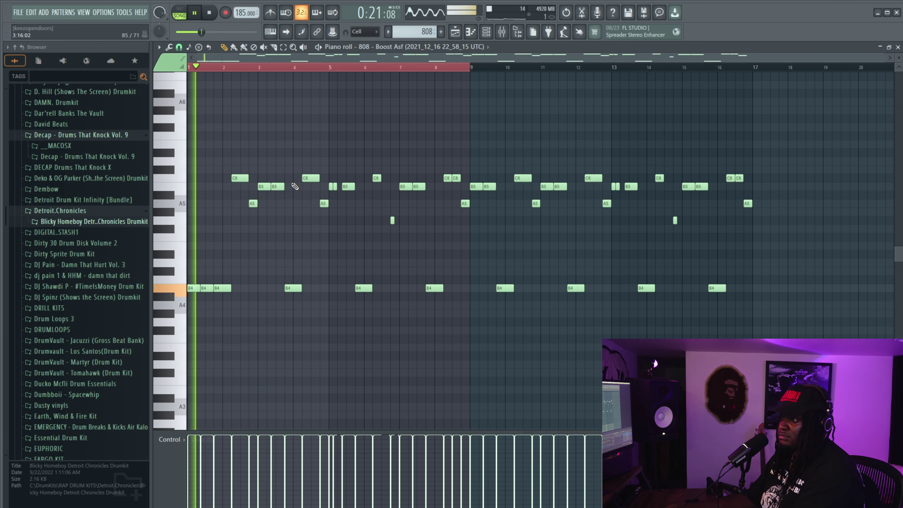
- In the 808 pattern, lower both B5 notes in bar 3, the longer B5 in bar 5 and the second B5 in bar 7 to B4
left_click_drag(291, 176, 258, 194)
key("ctrl+Down")
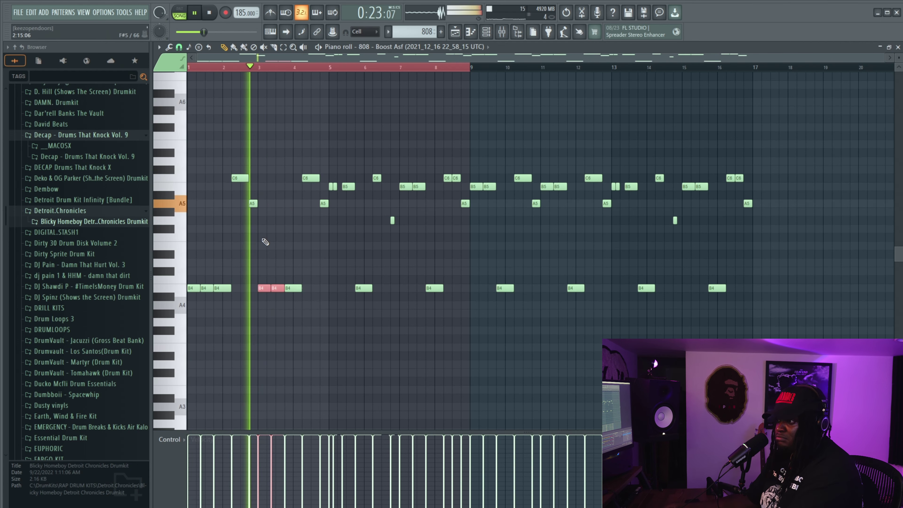
left_click(317, 286)
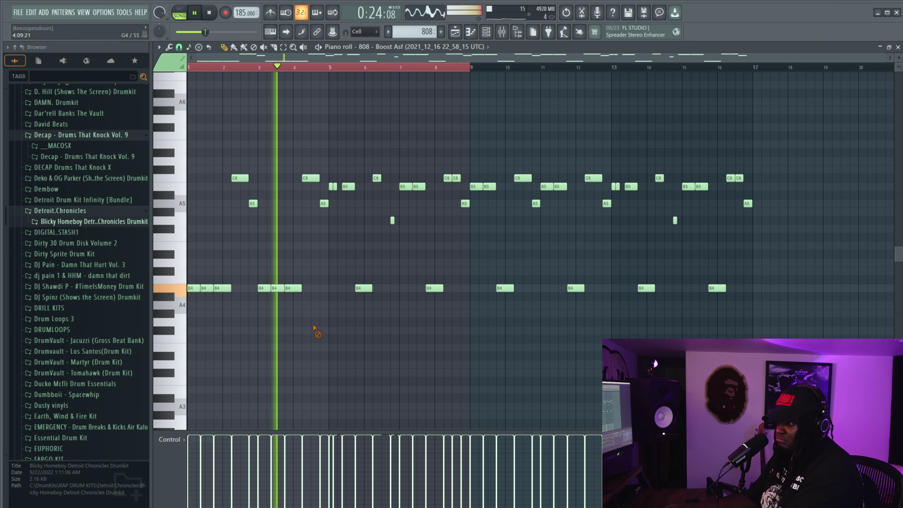
left_click(345, 187)
key("ctrl+Down")
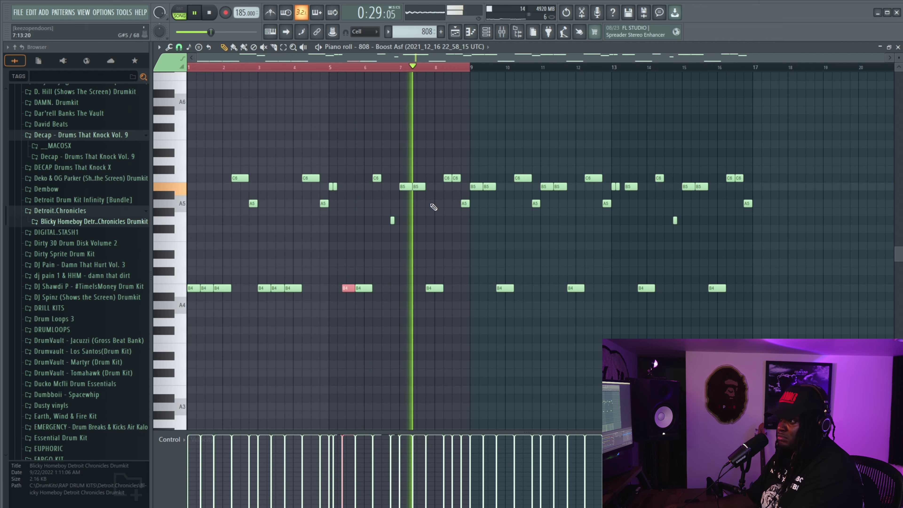
key("space")
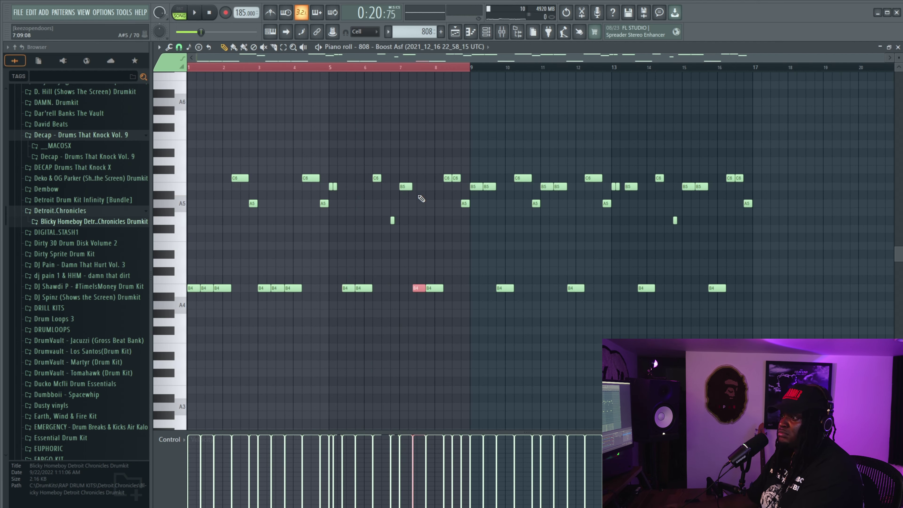
key("space")
left_click_drag(788, 151, 484, 359)
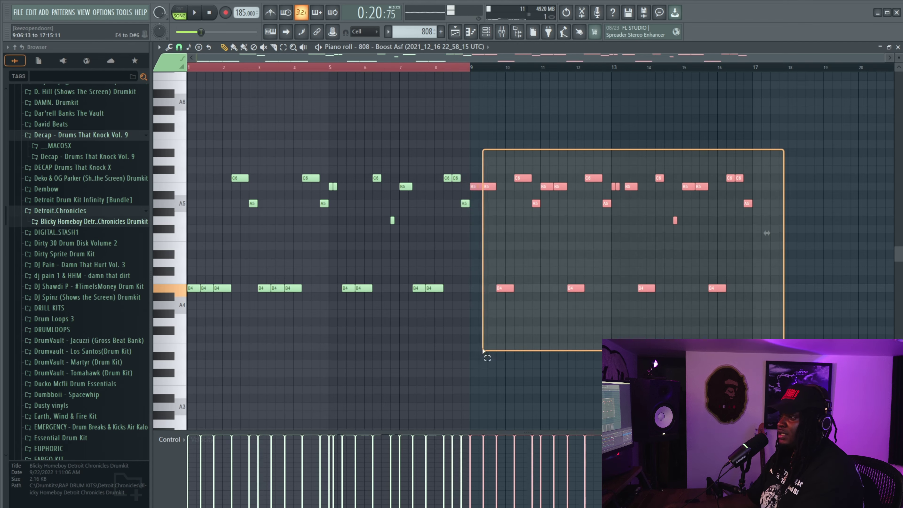
key("ctrl+z")
key("ctrl+z")
key("ctrl+z")
key("ctrl+z")
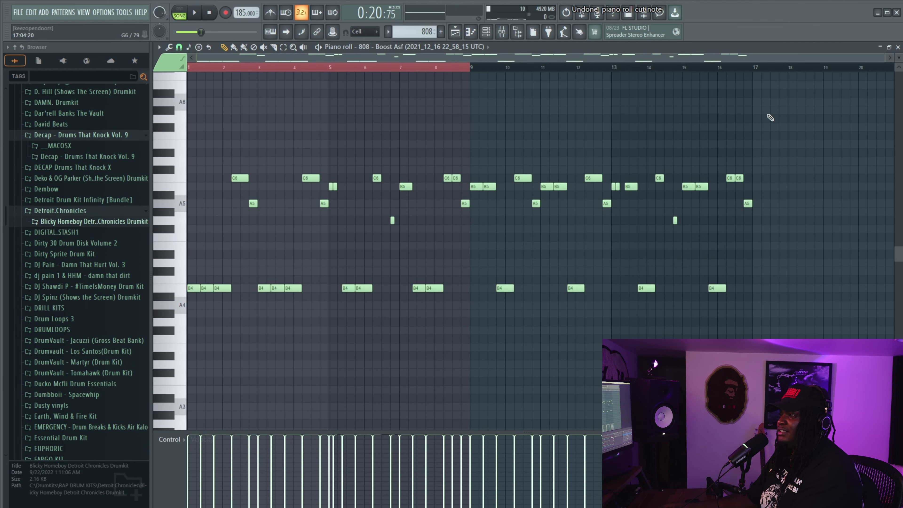
- Replace the notes in bars 9 to 16 of the 808 pattern with a copy of the revised first eight bars
left_click_drag(773, 107, 508, 359)
left_click_drag(508, 359, 483, 359)
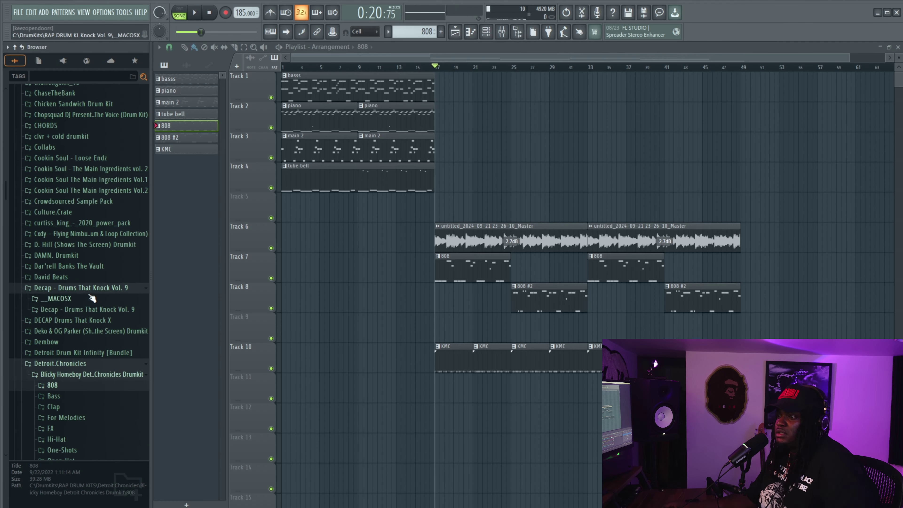
- Add the Flint [Bass] sample from the Bass Moog folder of Detroit Drum Kit Infinity as a channel carrying the 808's notes
left_click(72, 364)
left_click(78, 353)
scroll(79, 223, "up", 3)
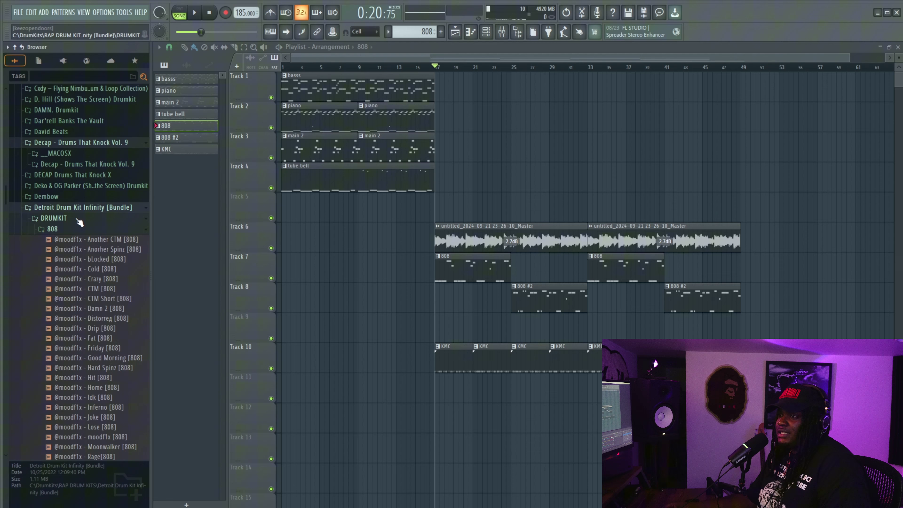
left_click(61, 230)
left_click(63, 239)
left_click(85, 289)
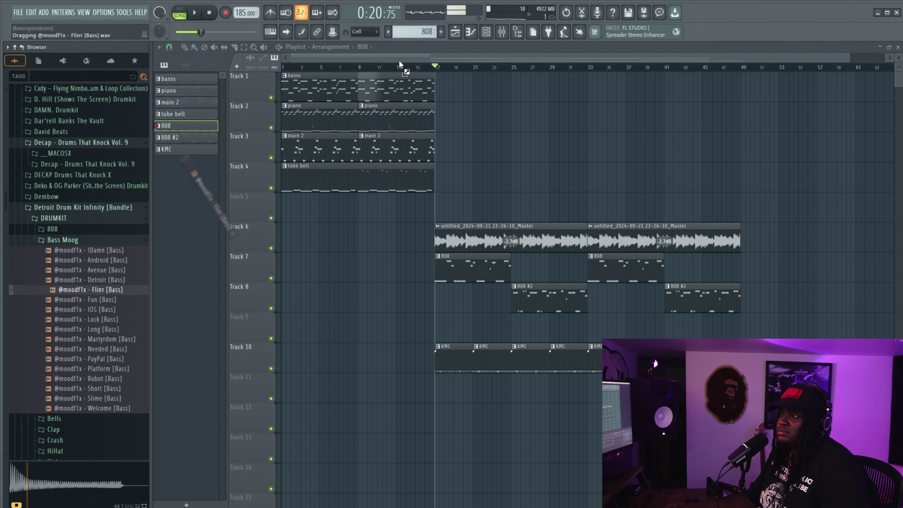
left_click_drag(399, 64, 445, 262)
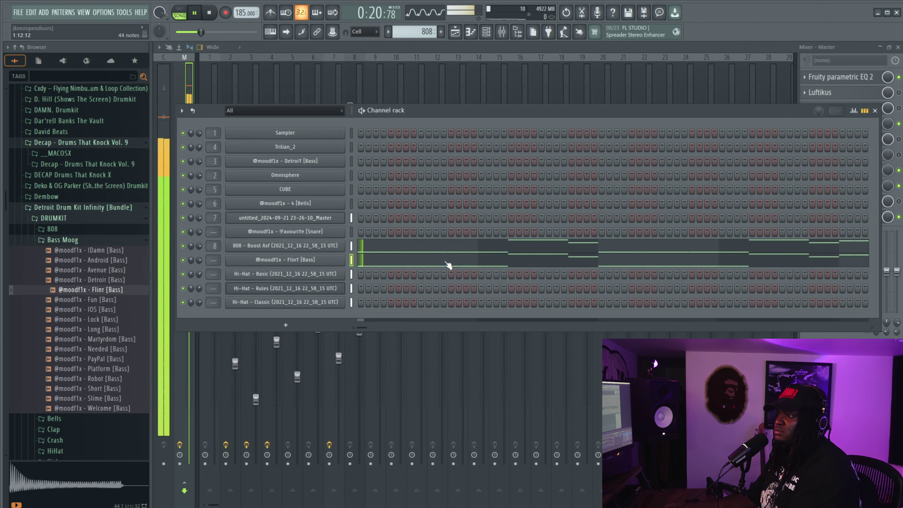
- Transpose all Flint [Bass] notes in the 808 pattern up one octave, lower their velocities and listen to the result
left_click(445, 262)
key("space")
key("ctrl+a")
key("ctrl+Up")
key("space")
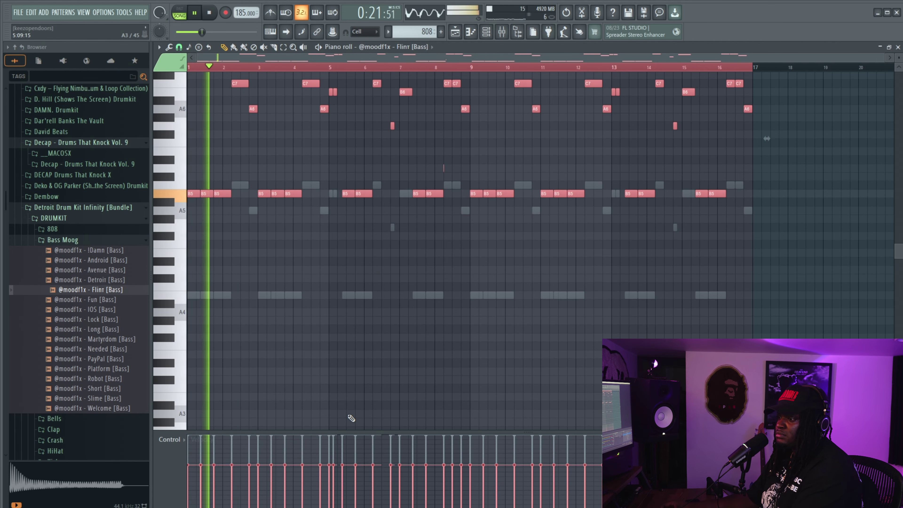
scroll(343, 356, "up", 4)
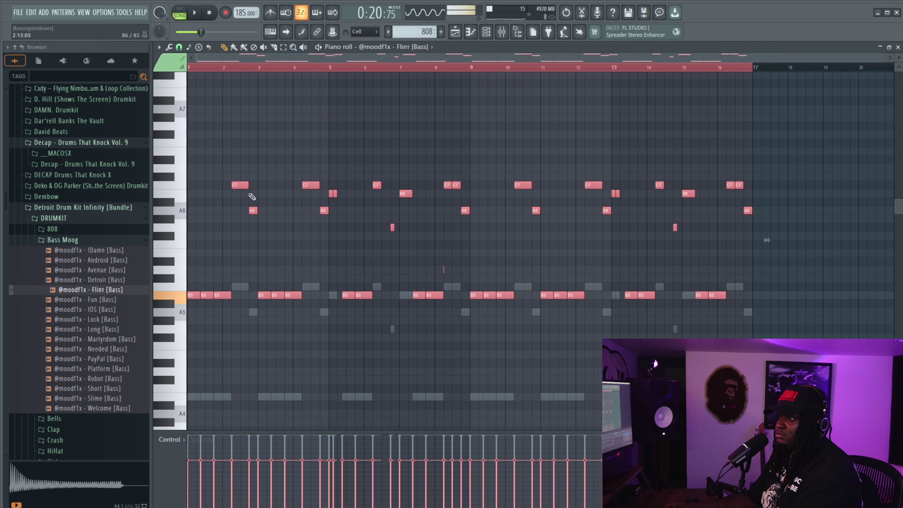
- Lower all the higher Flint [Bass] notes, from the C7 and A6 in bar 2 through bar 16, by one octave
left_click_drag(251, 181, 205, 241)
key("ctrl+Down")
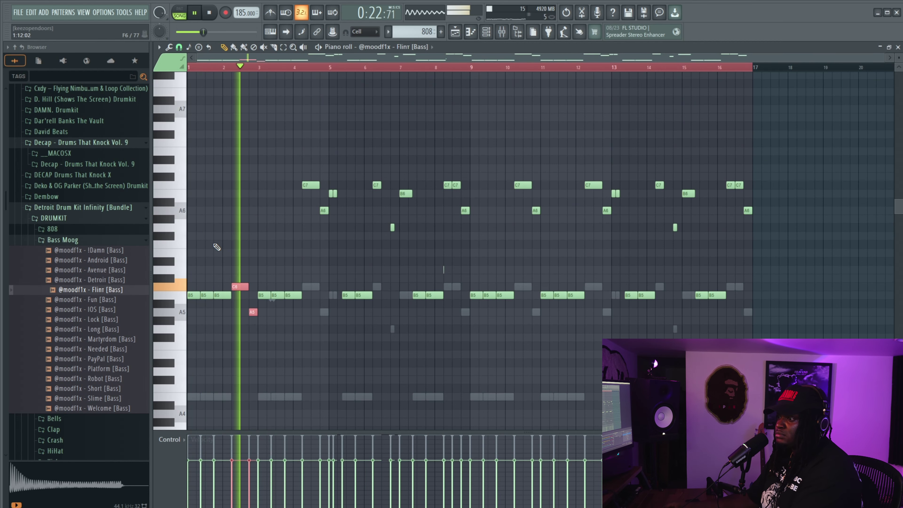
key("ctrl+d")
left_click_drag(761, 148, 66, 234)
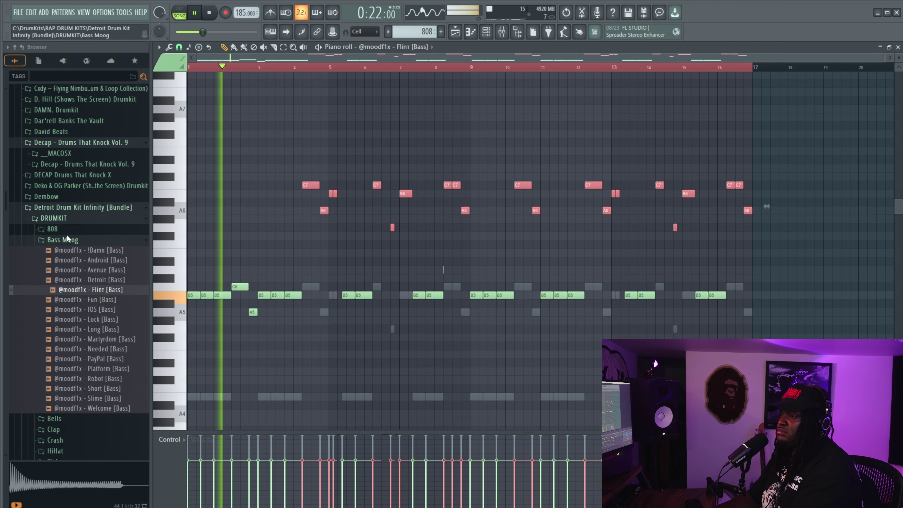
key("ctrl+Down")
key("space")
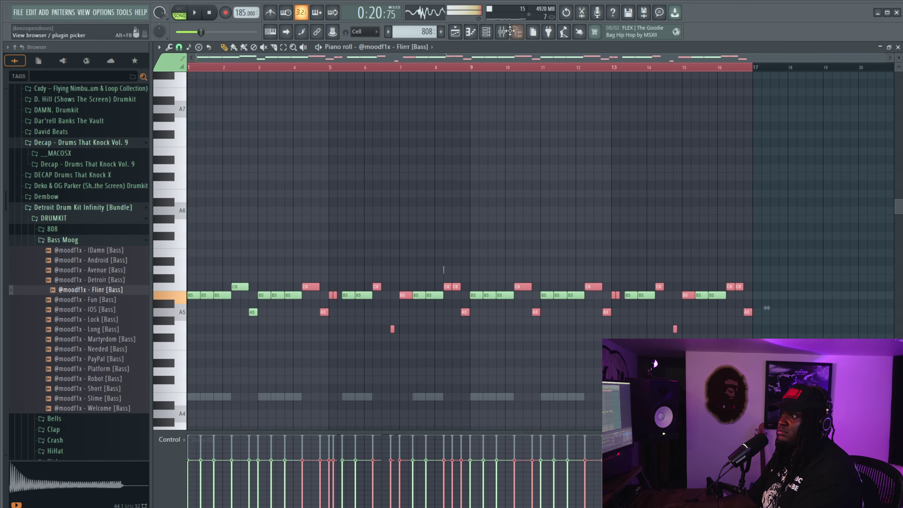
- Enable and shape the volume envelope of the Flint [Bass] channel, with the release tension at -79%
key("F6")
right_click(295, 265)
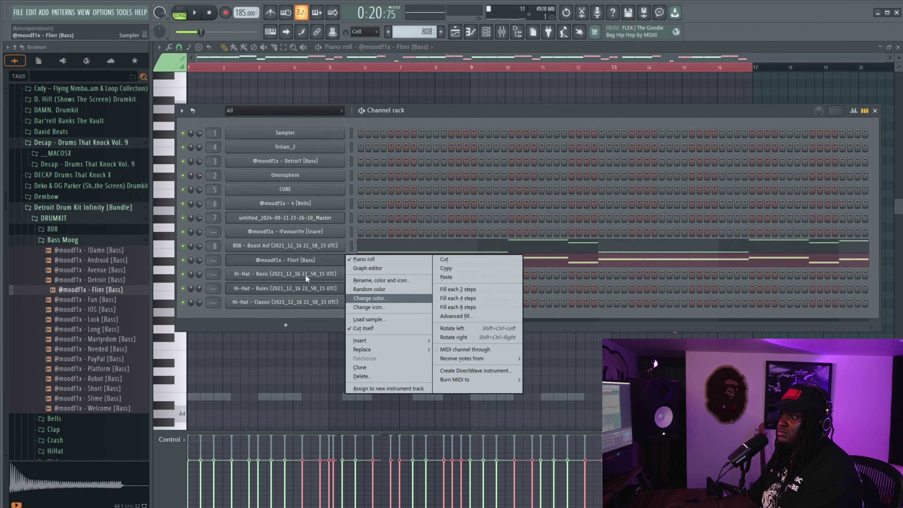
left_click(288, 260)
left_click(202, 120)
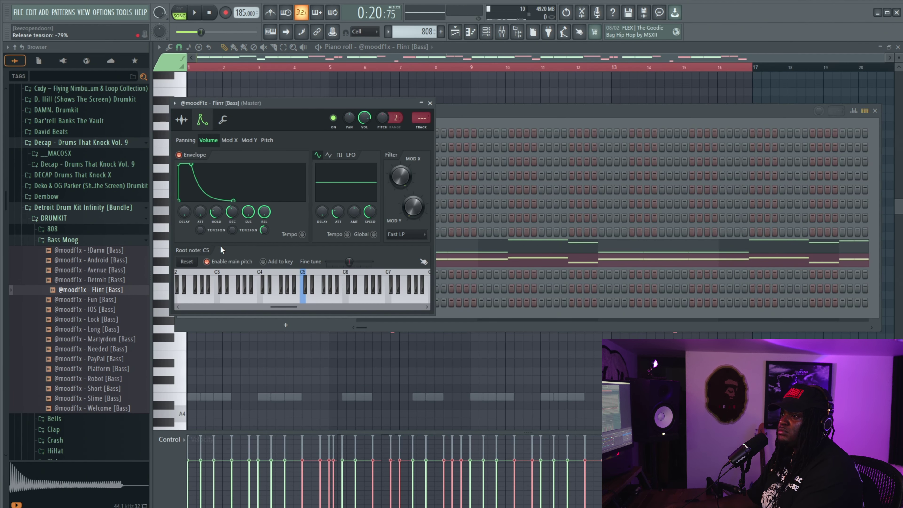
key("F7")
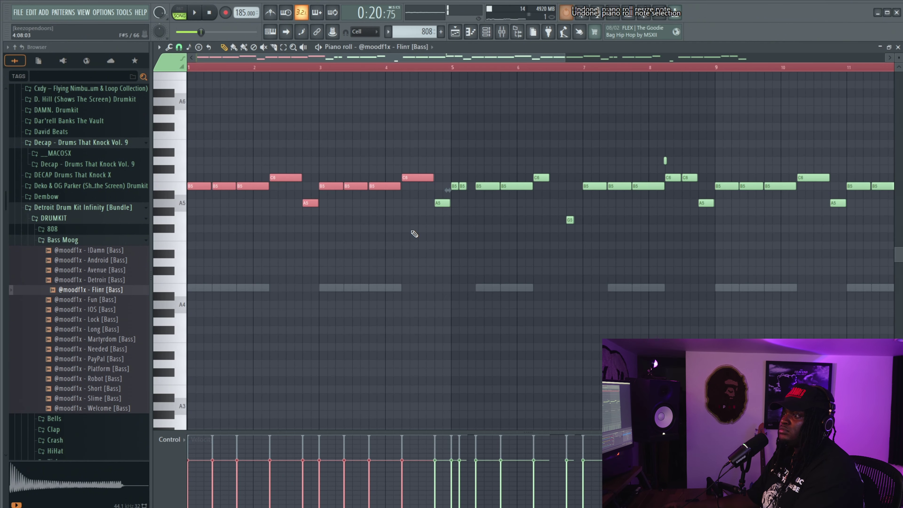
- Slightly shorten the first three B5 notes and the first C6 of Flint [Bass] in the 808 pattern, leaving gaps between them
key("space")
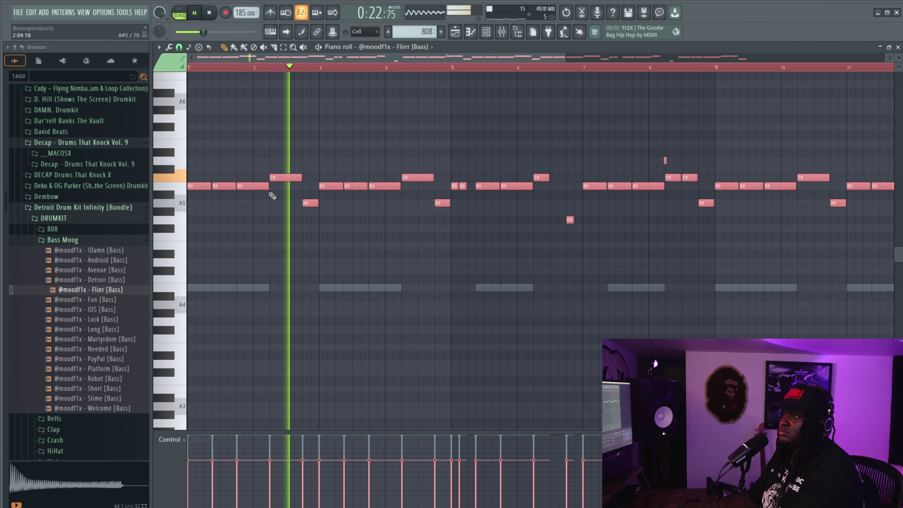
left_click_drag(283, 188, 199, 178)
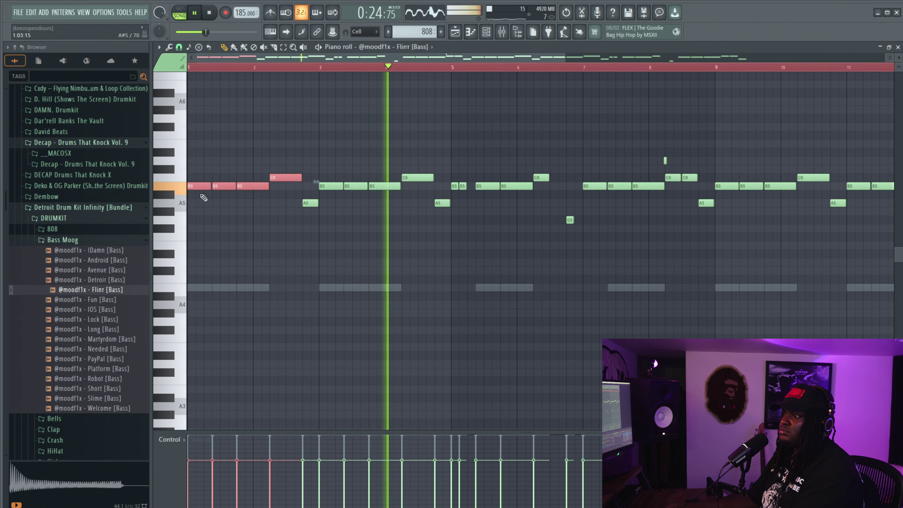
left_click_drag(268, 186, 260, 188)
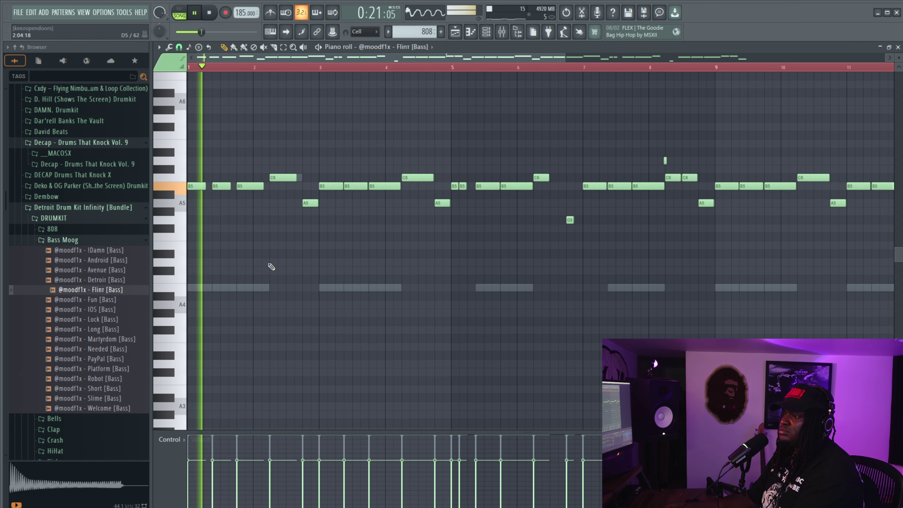
left_click(262, 264)
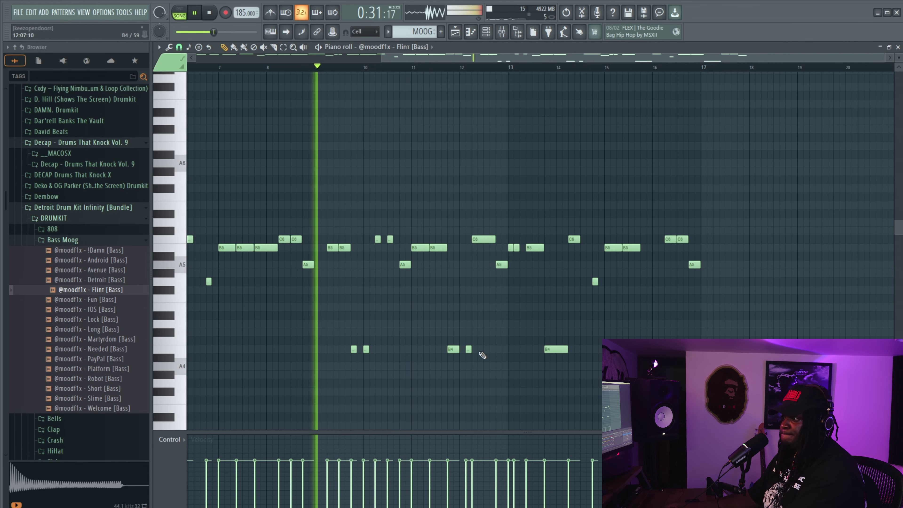
- Delete the short B4 in bar 12 of the MOOG pattern, then try removing the C6 in bar 14 and undo that
right_click(469, 349)
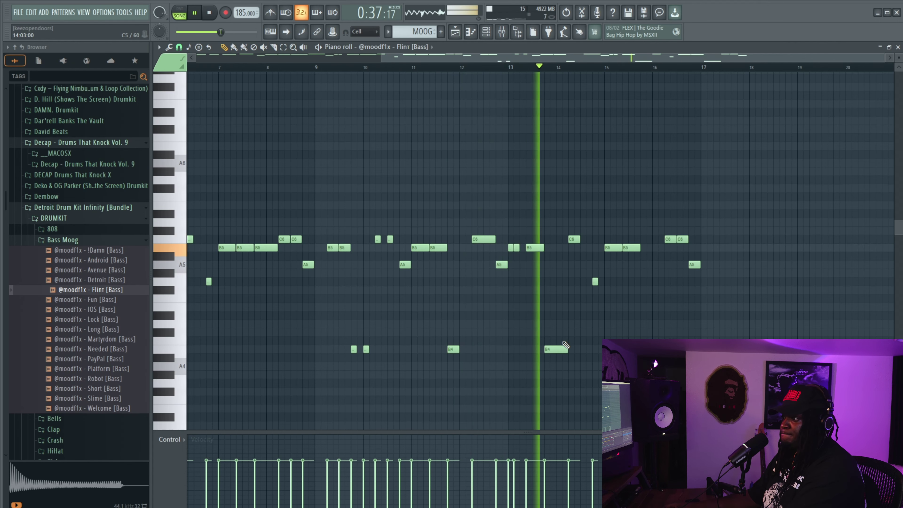
right_click(574, 239)
key("ctrl+z")
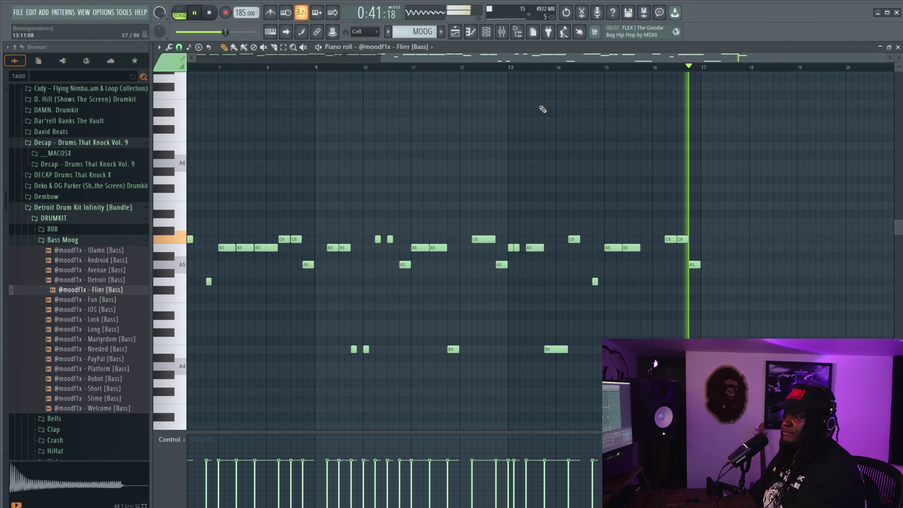
- Copy the Flint [Bass] channel's notes from the MOOG pattern
left_click(487, 36)
right_click(331, 256)
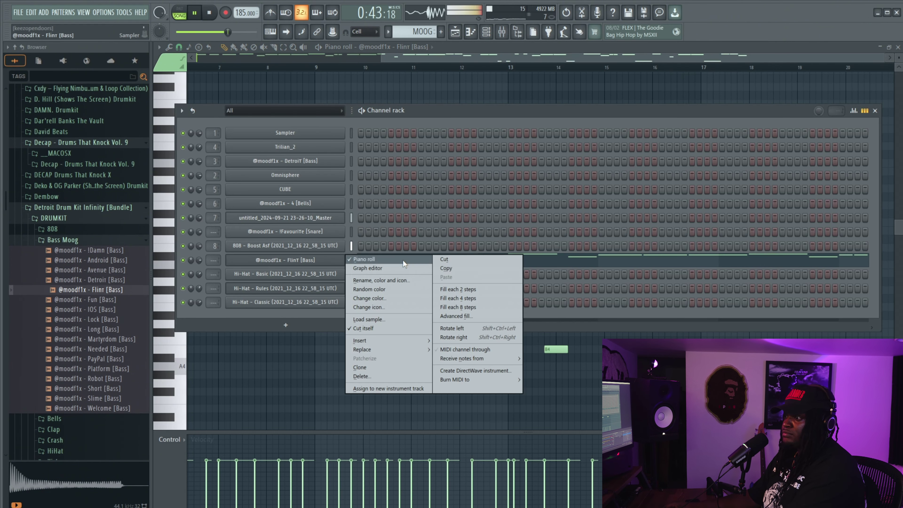
left_click(456, 267)
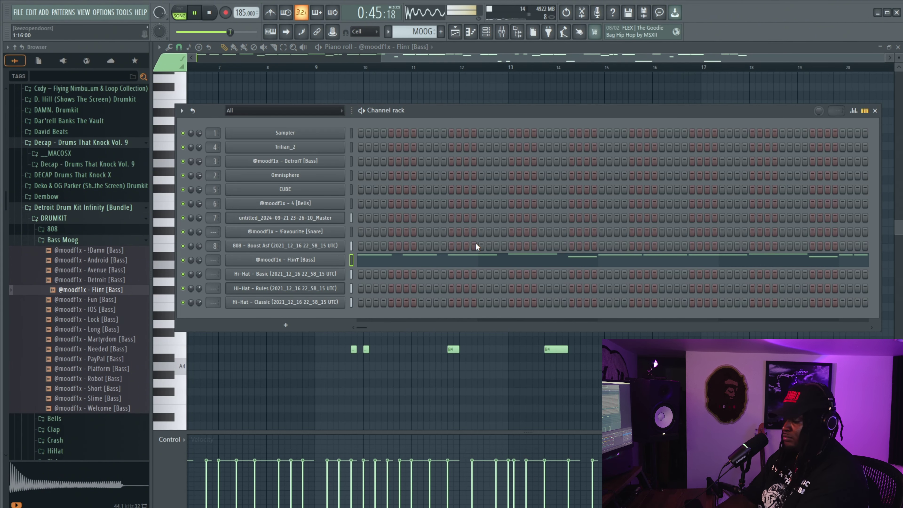
- Route the Flint [Bass] channel to mixer track 9 and lower that track's volume
key("F9")
key("F6")
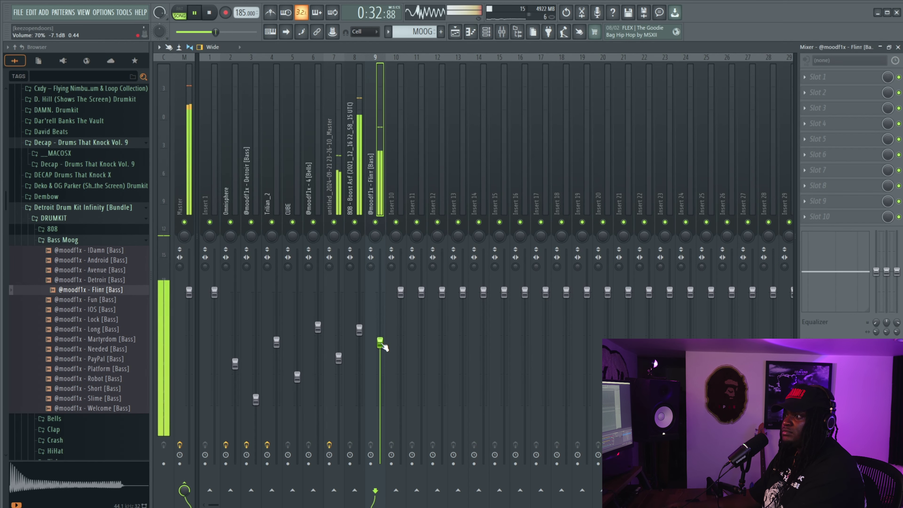
key("space")
- Add Broke Lil [Snare] from the Snare folder as a second snare layer and set the !Favourite [Snare] #3 channel's volume to 79%
left_click(84, 241)
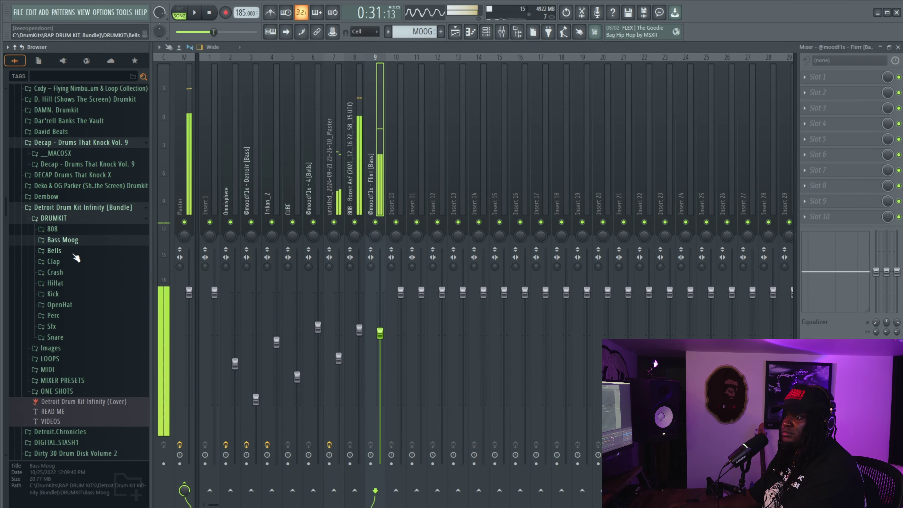
left_click(55, 337)
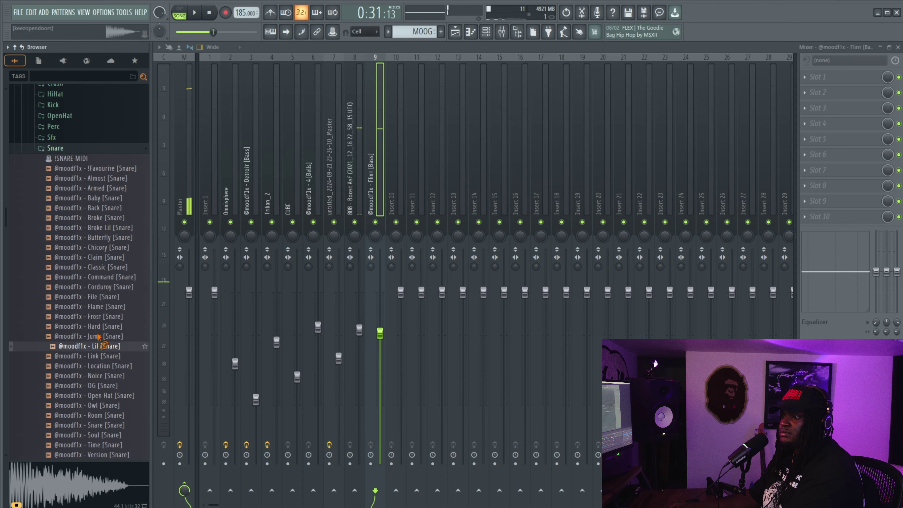
key("F6")
scroll(404, 29, "down", 1)
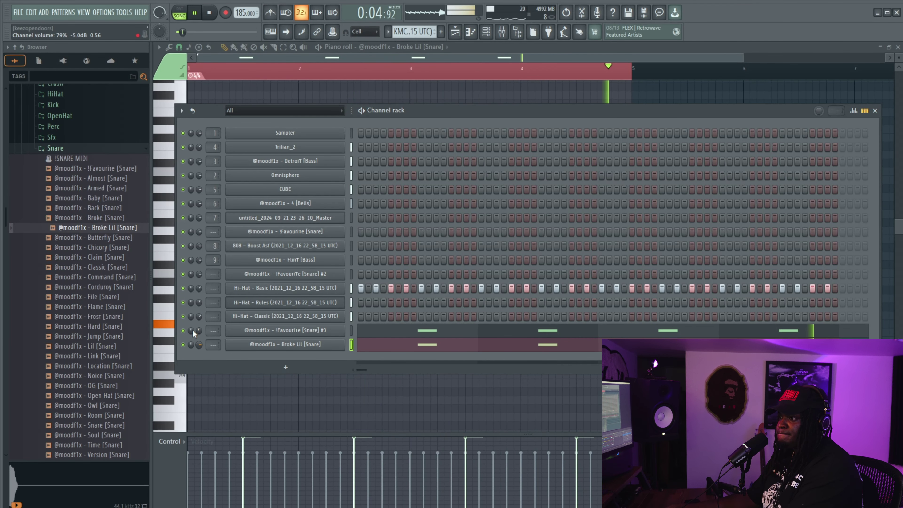
- Transpose the four Broke Lil [Snare] notes down three semitones to C5
key("F6")
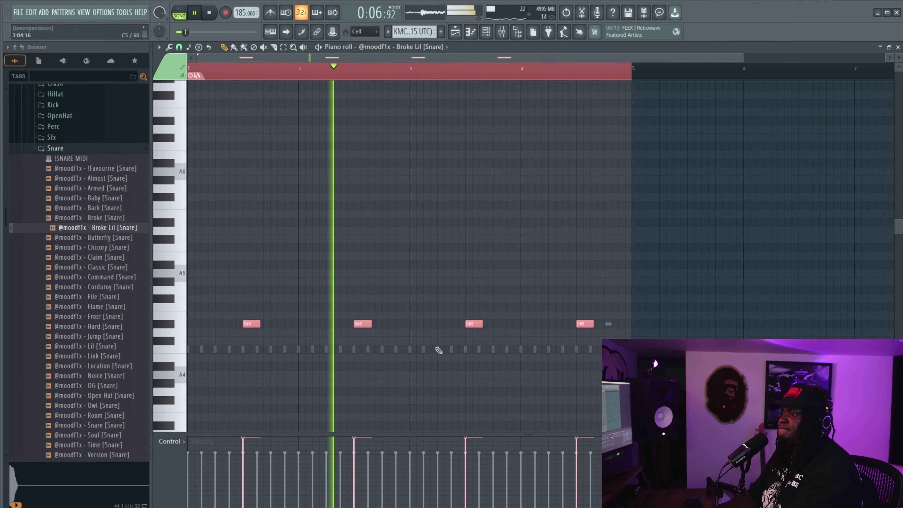
key("shift+Down")
key("shift+Down")
key("shift+Down")
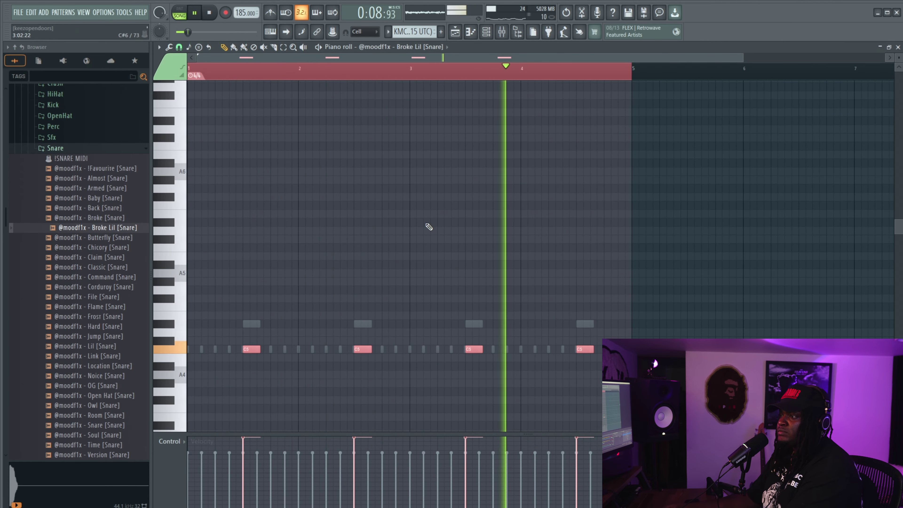
key("F6")
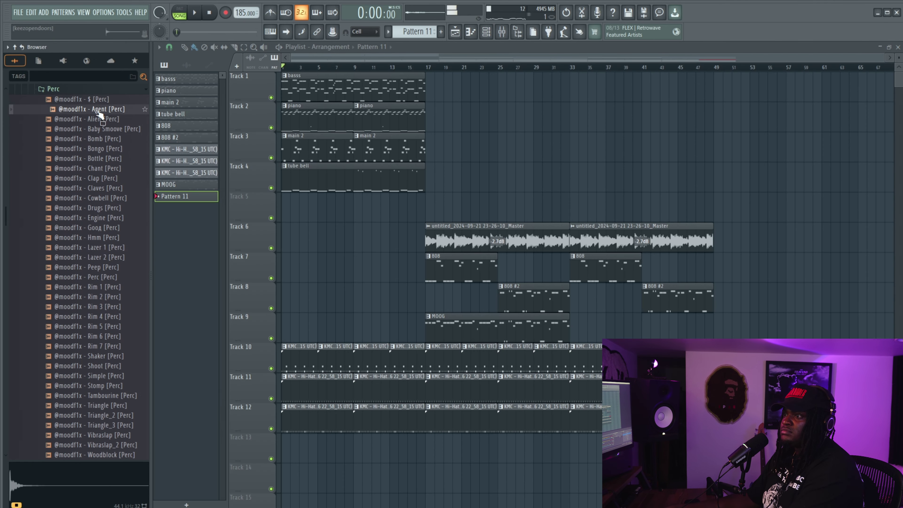
- Audition samples in the Perc folder and add Baby Smoove [Perc] as a channel with hits on steps 29 and 31
left_click(106, 119)
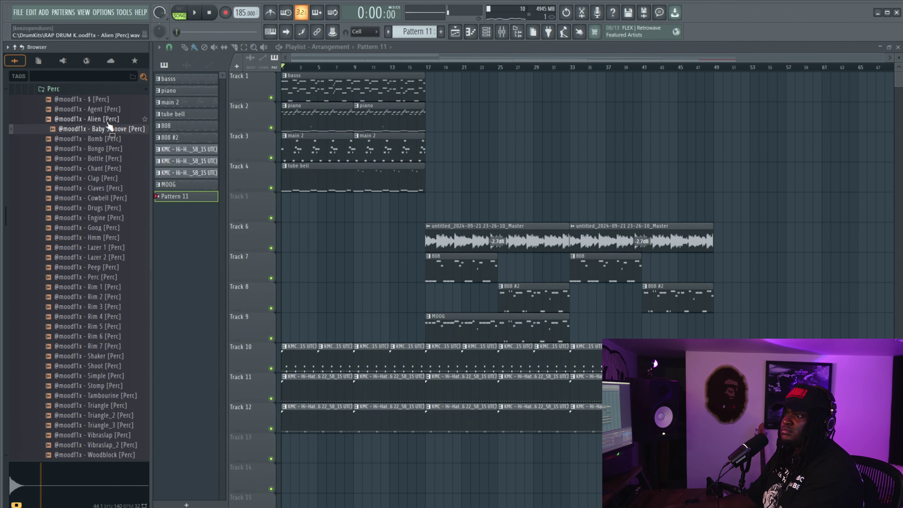
left_click(108, 149)
left_click_drag(113, 132, 487, 39)
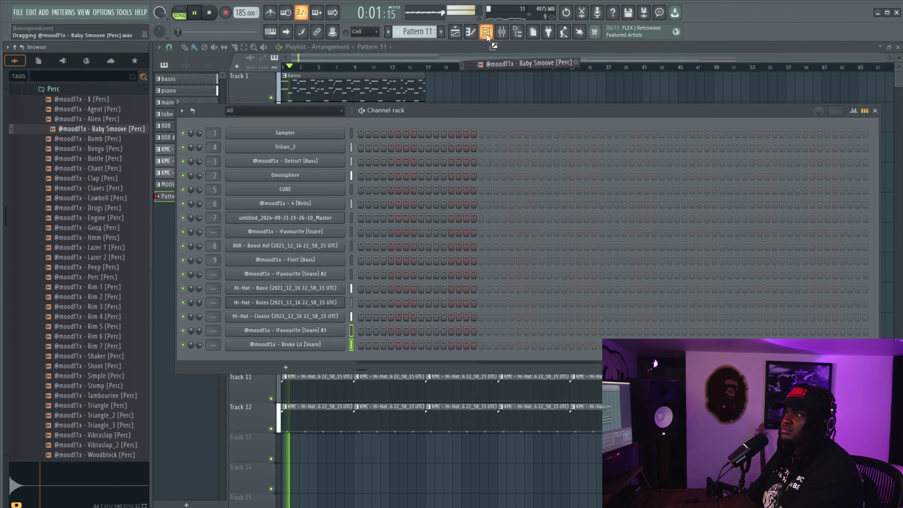
left_click_drag(303, 346, 301, 355)
- Add Rim 1 [Perc] as a channel and program hits on steps 13, 15, 17, 19, 21 and 23
left_click_drag(100, 278, 128, 288)
left_click_drag(308, 373, 461, 373)
key("space")
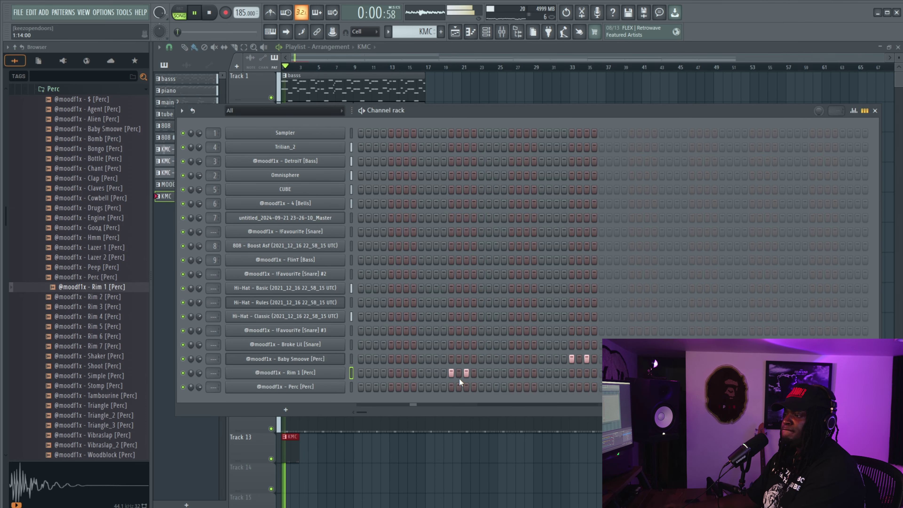
left_click(482, 373)
left_click(496, 373)
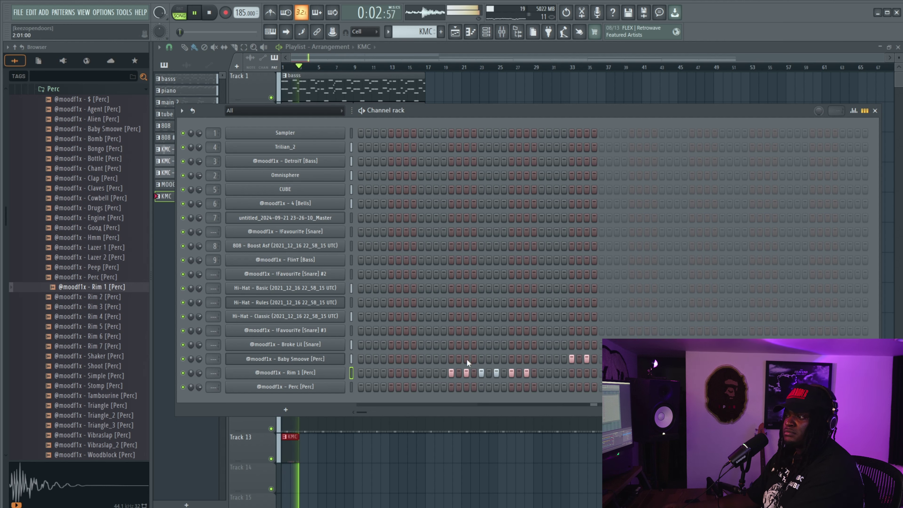
- Audition more percussion samples, add Shaker [Perc] below Rim 1 with a hit on step 5, and listen
key("space")
left_click(94, 378)
left_click(96, 367)
left_click(113, 357)
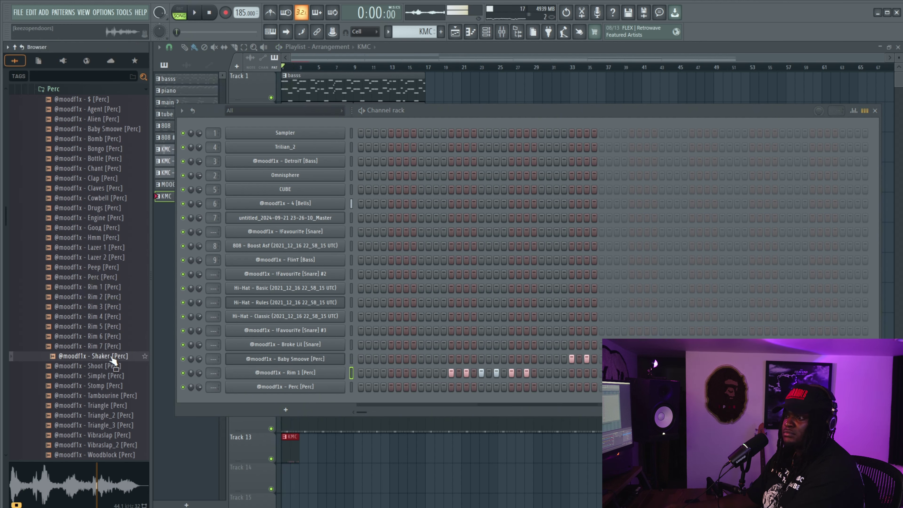
left_click_drag(265, 374, 265, 379)
key("space")
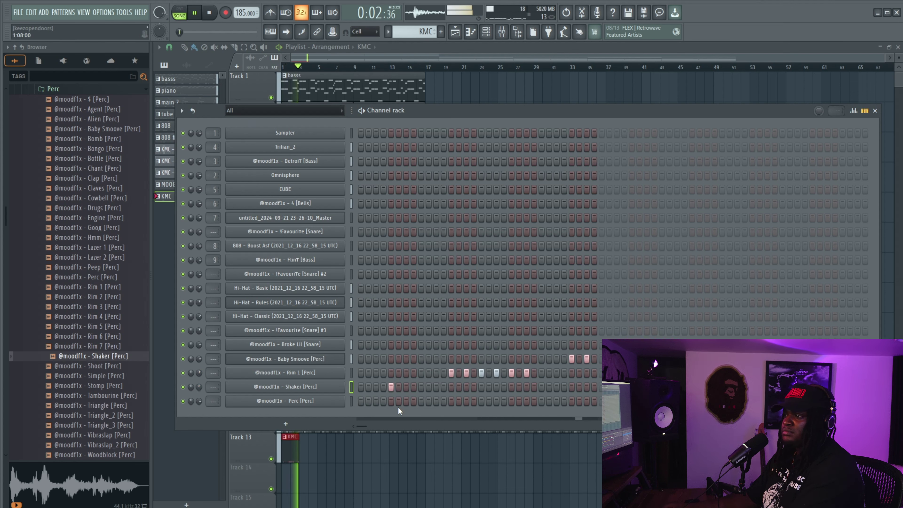
- Add Chin [OpenHat] from the OpenHat folder as a channel, with its volume at 63% and sample start offset at 1%
key("space")
left_click(96, 227)
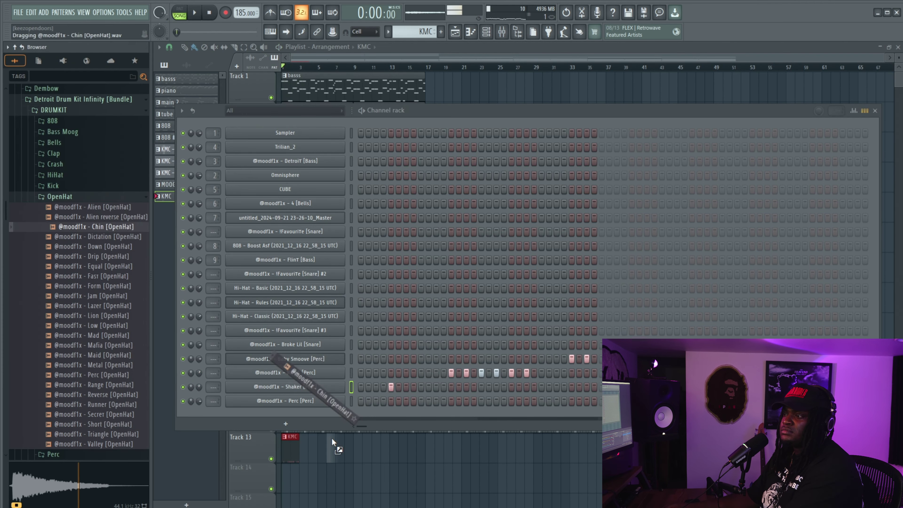
left_click_drag(334, 415, 357, 410)
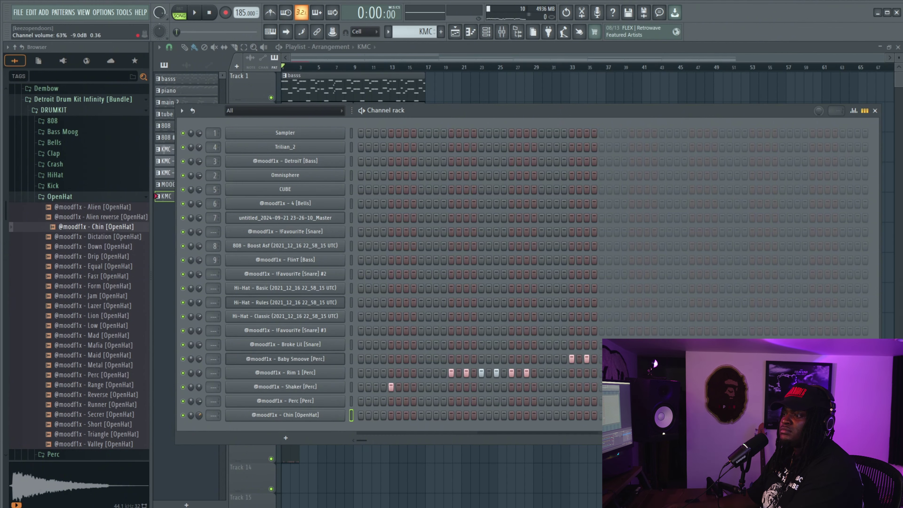
left_click(311, 419)
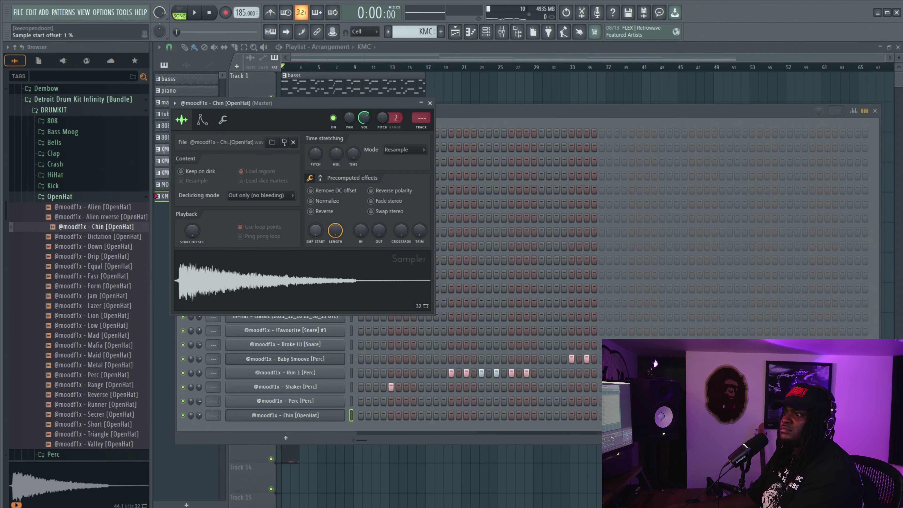
- Place a Chin [OpenHat] note at the start of bar 1 in the KMC pattern, raise it to D#5 and listen
key("F7")
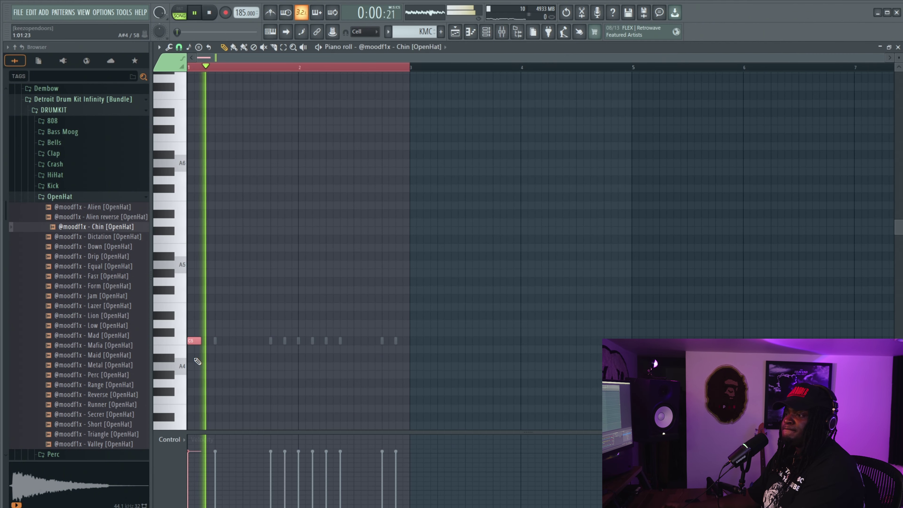
scroll(228, 349, "up", 4, "ctrl")
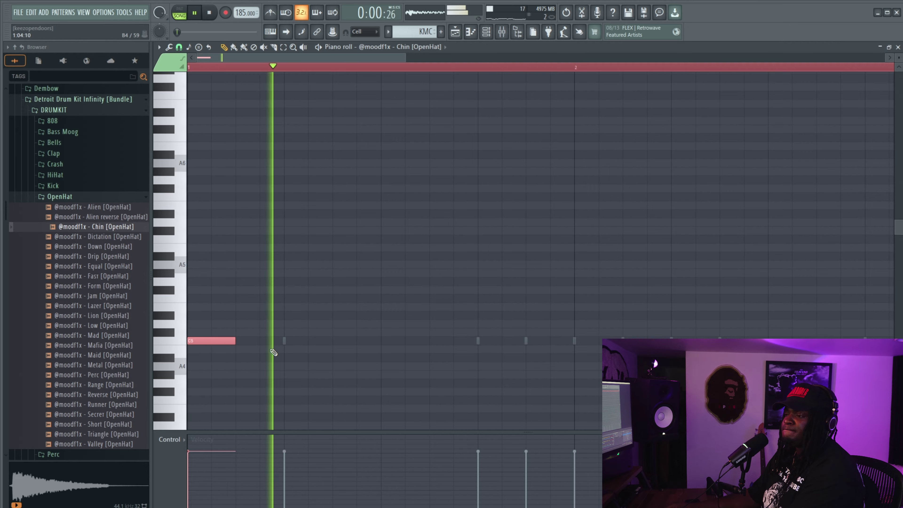
scroll(249, 348, "down", 4, "ctrl")
key("space")
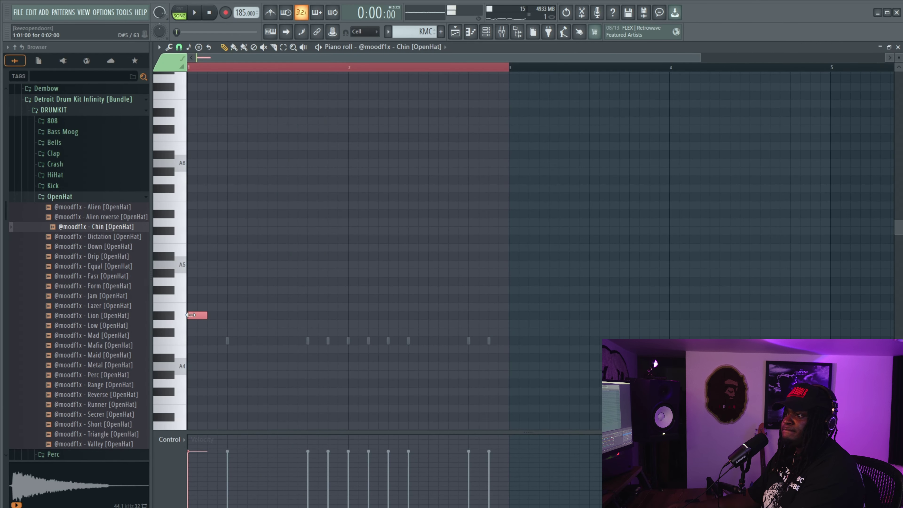
scroll(220, 295, "up", 1)
key("space")
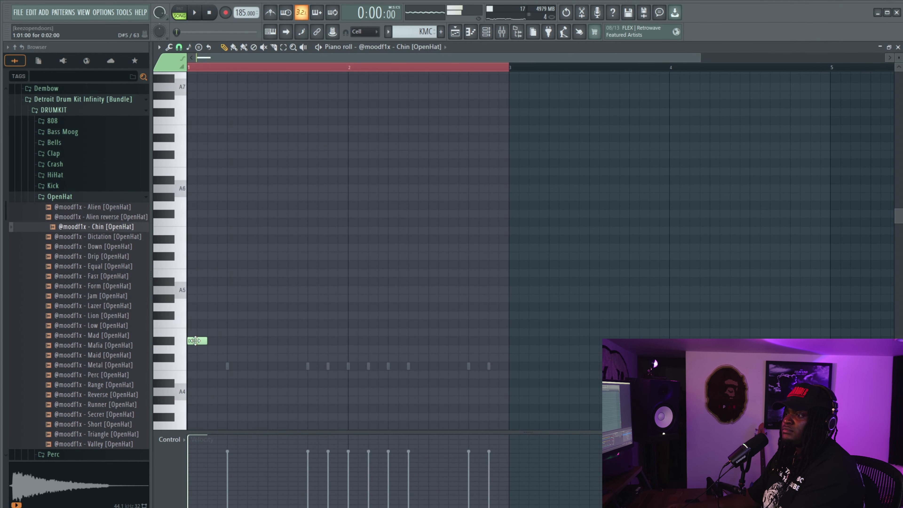
key("space")
key("space")
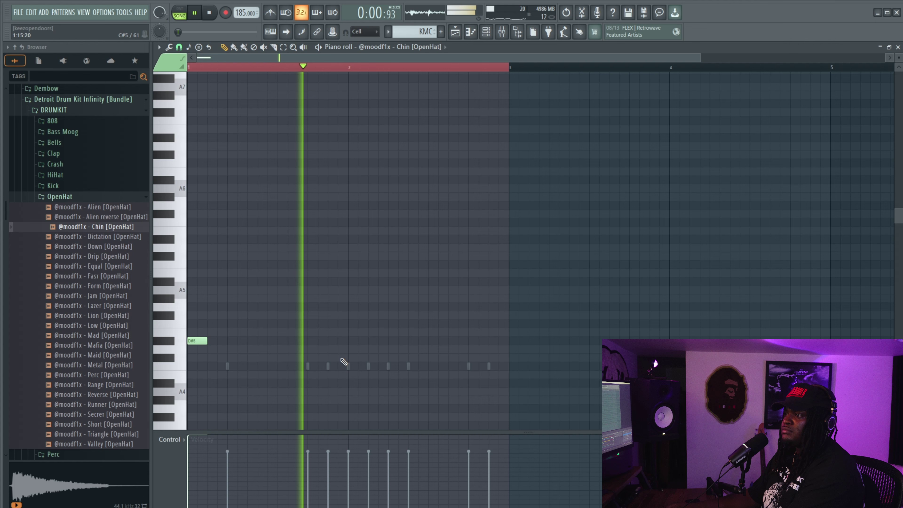
- Add a shortened Chin [OpenHat] note on D#5 in bar 2 and move it to step 3 of that bar
key("space")
left_click_drag(389, 341, 360, 341)
key("space")
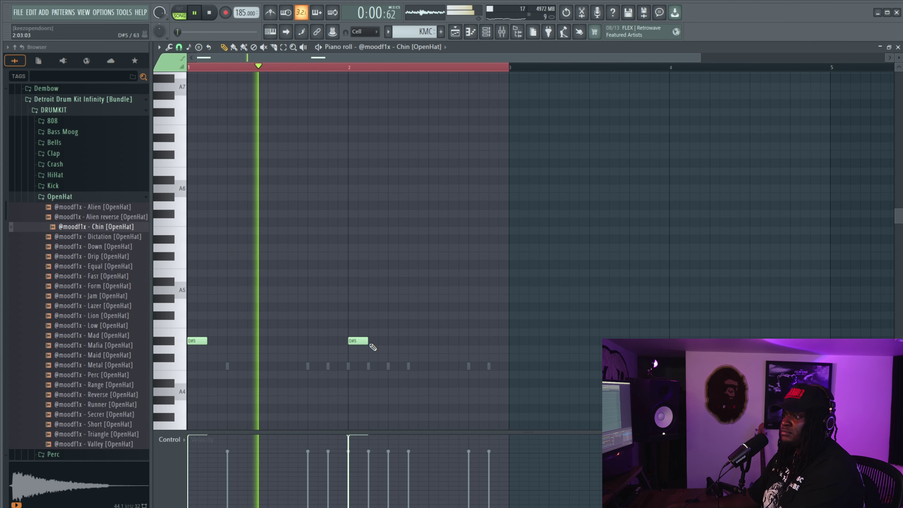
key("space")
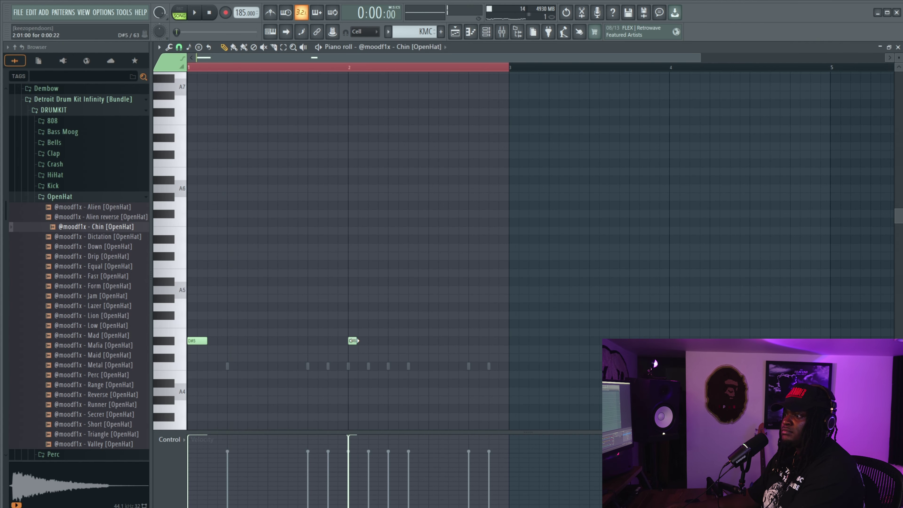
key("space")
key("space")
key("space")
left_click_drag(351, 341, 371, 341)
scroll(362, 344, "up", 3)
- Add two short D#5 Chin notes on steps 13 and 15 of bar 2, vary the velocities of the bar 2 notes and listen
key("space")
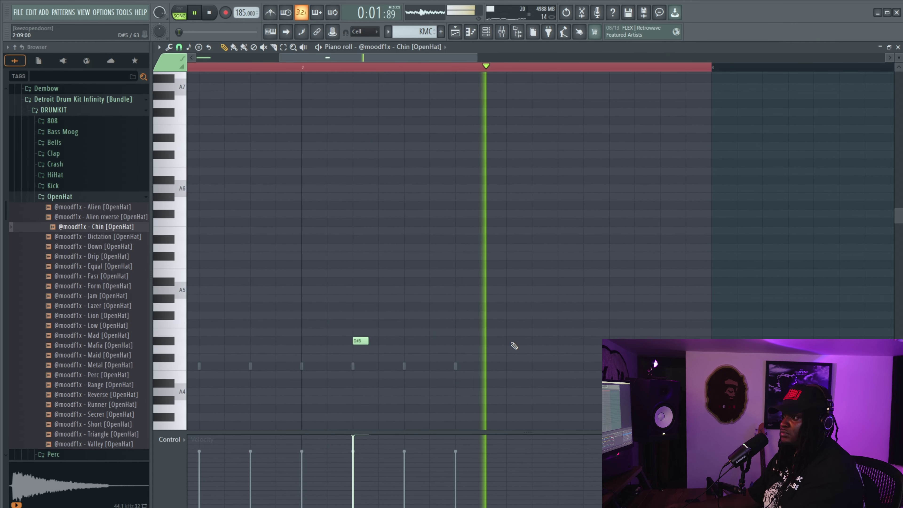
key("space")
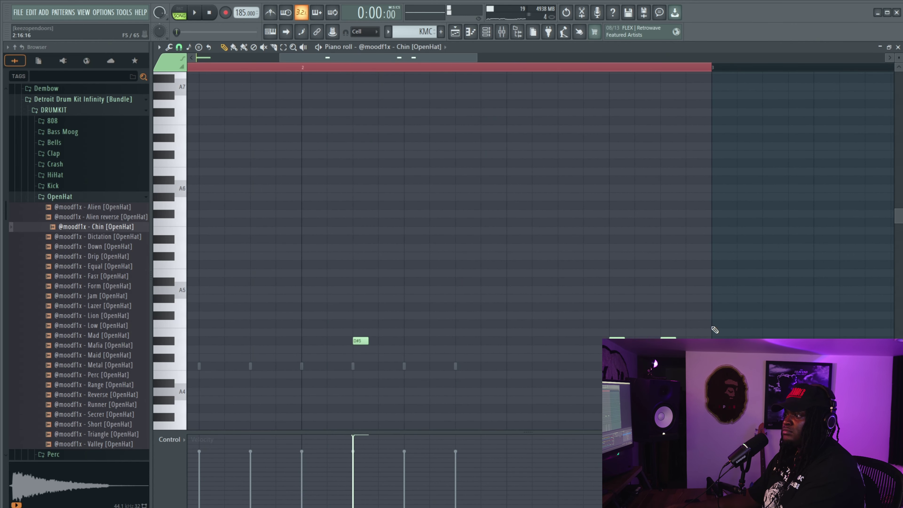
left_click_drag(714, 330, 412, 395)
left_click_drag(427, 319, 322, 385)
key("space")
scroll(419, 337, "down", 3)
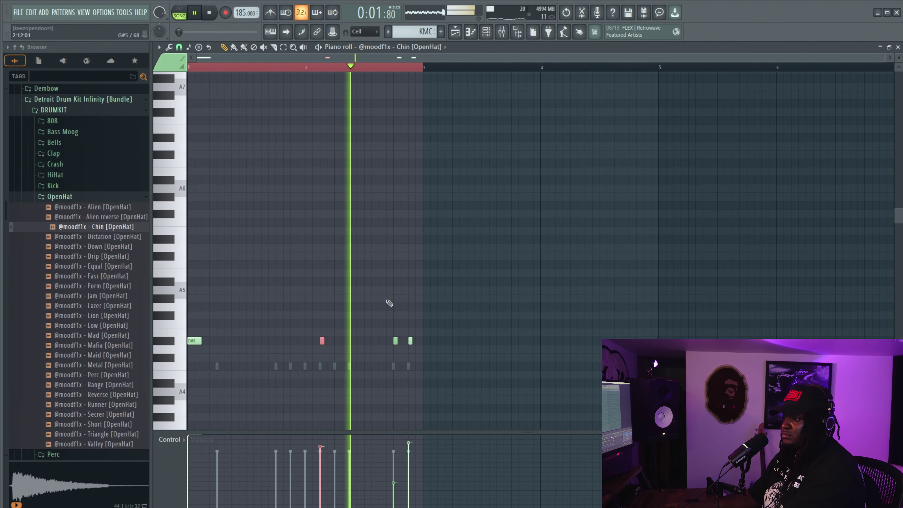
key("space")
- Select the three Chin notes in bar 2, raise their velocities with step 13 slightly softer, and listen
scroll(437, 308, "up", 3)
left_click_drag(507, 277, 186, 397)
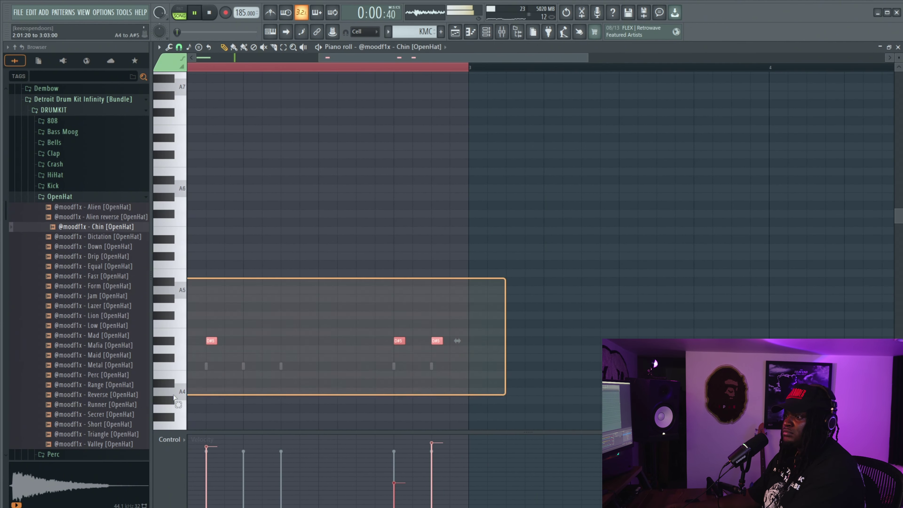
key("space")
scroll(408, 324, "down", 3)
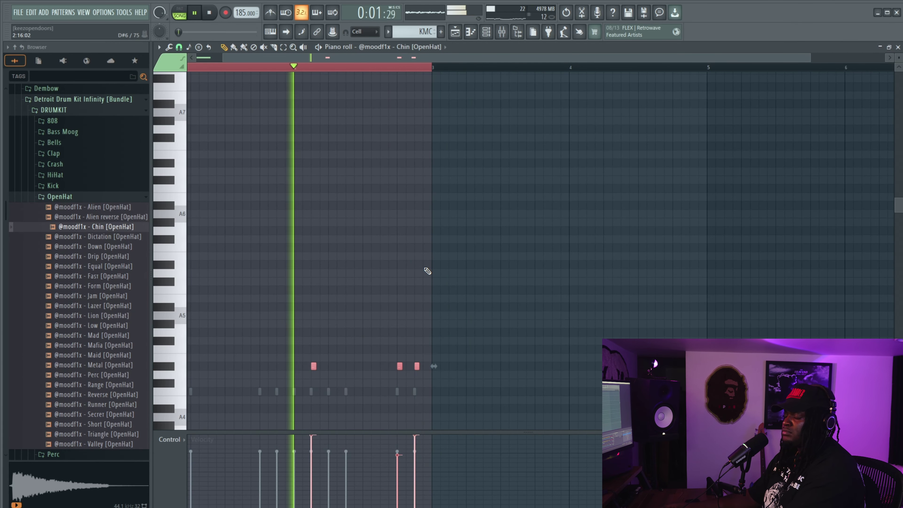
- Add Bird [Sfx] and Another Shoot [Sfx] as channels in the KMC pattern, with hits on step 41 and step 1 respectively
left_click_drag(89, 158, 429, 148)
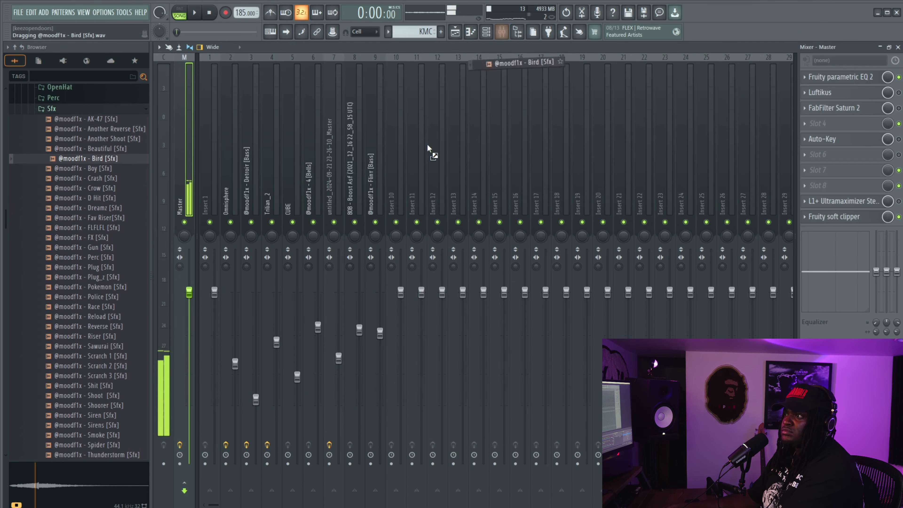
left_click_drag(505, 35, 330, 432)
left_click(101, 148)
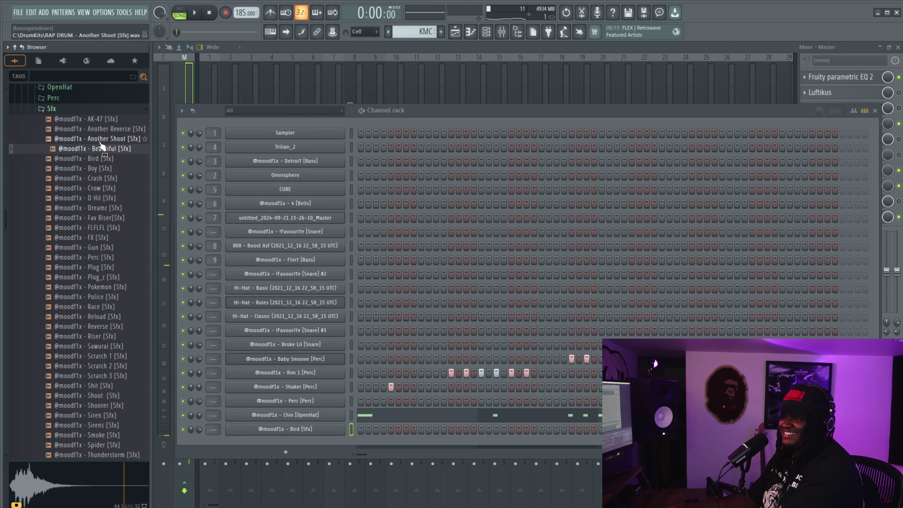
left_click(100, 139)
left_click_drag(99, 144, 306, 450)
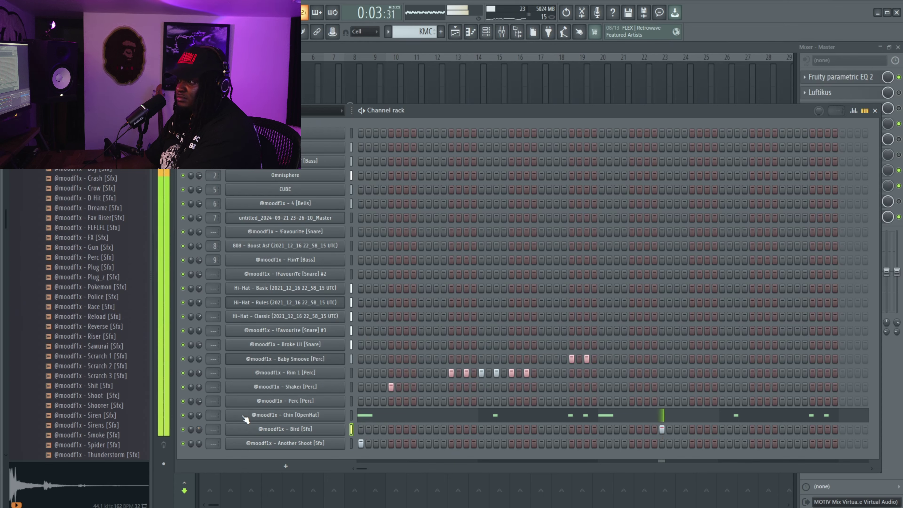
left_click(66, 262)
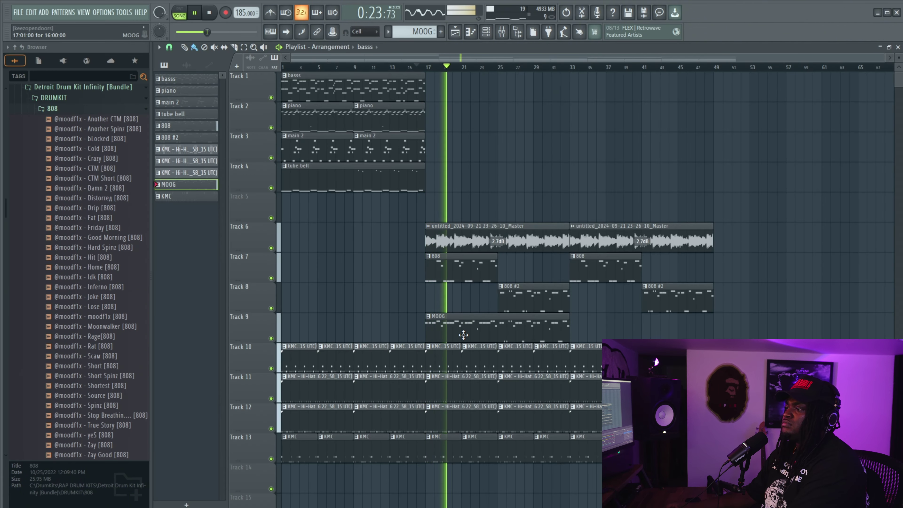
- Open the MOOG pattern from Track 9, stop playback and move its clip to start at bar 33
key("F9")
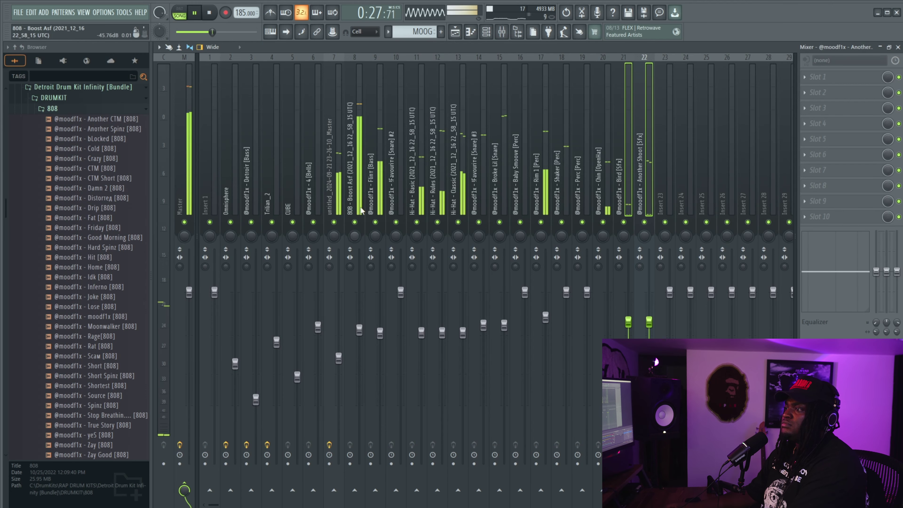
key("F5")
double_click(479, 322)
key("F7")
key("space")
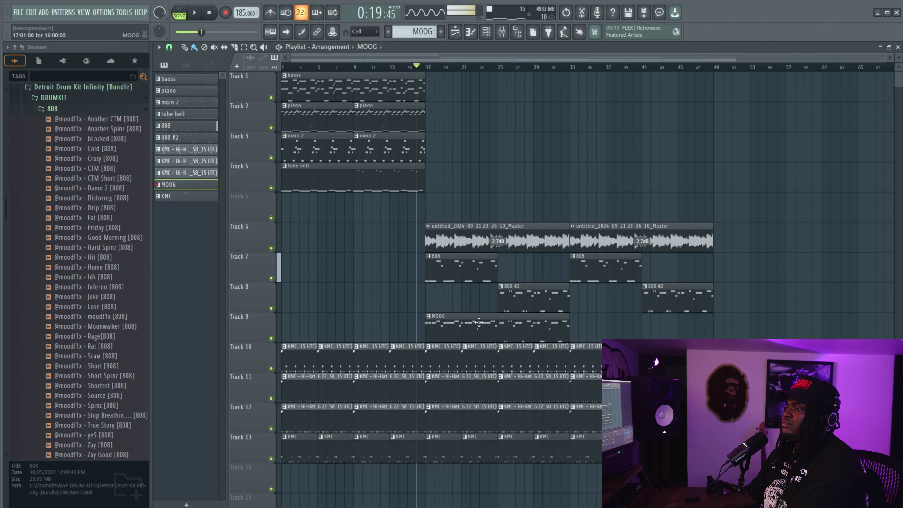
left_click_drag(479, 322, 655, 329)
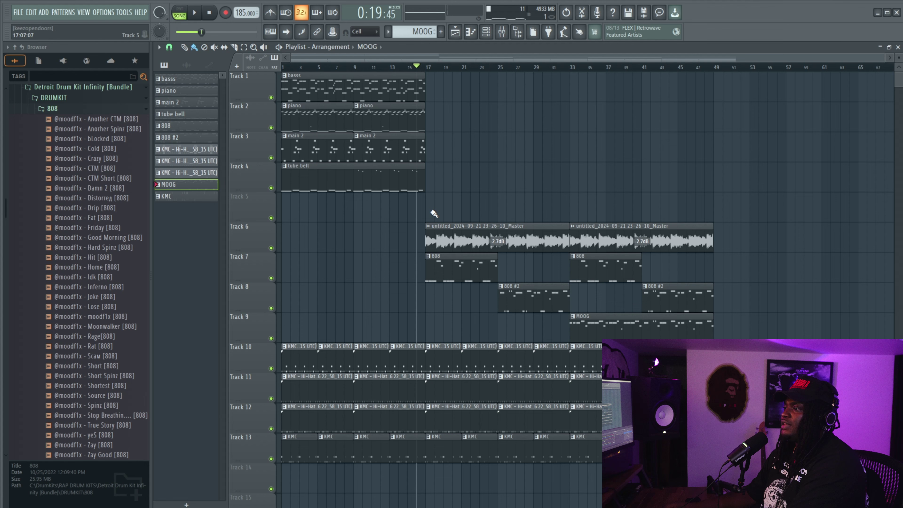
- Listen to the mix and raise the mixer volume of the 808 Boost Asf track slightly
left_click(508, 34)
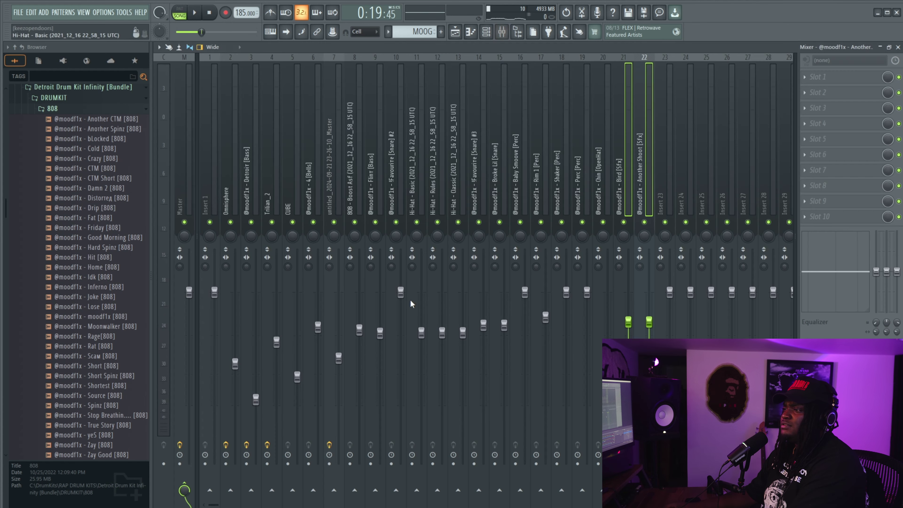
key("space")
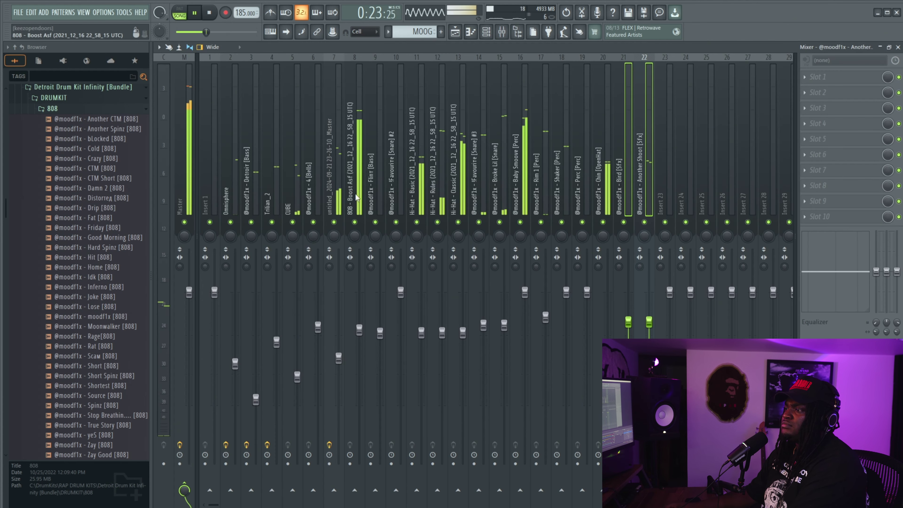
left_click(357, 213)
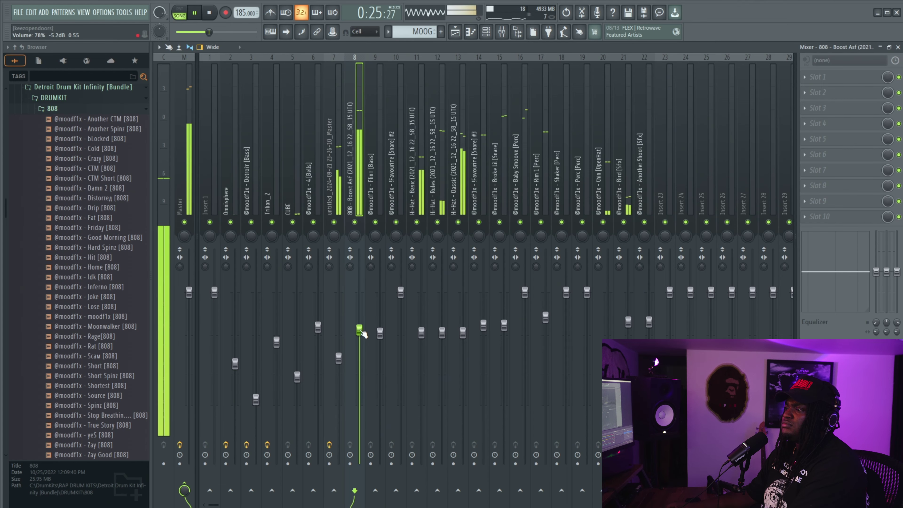
left_click_drag(360, 331, 360, 313)
key("F9")
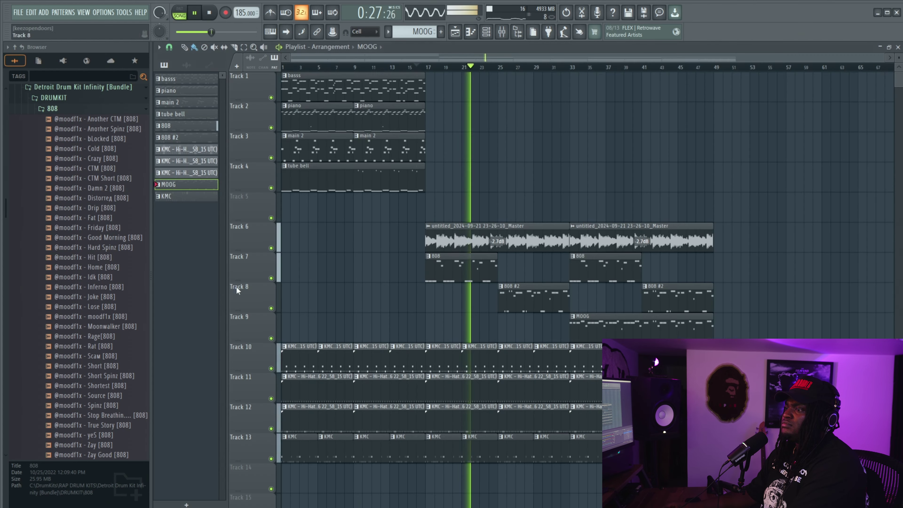
- Add Kick [ Hidden Hills ] from the Pariah Drumkit Kicks folder to the 808 pattern, with notes following the 808's rhythm
key("space")
left_click(56, 111)
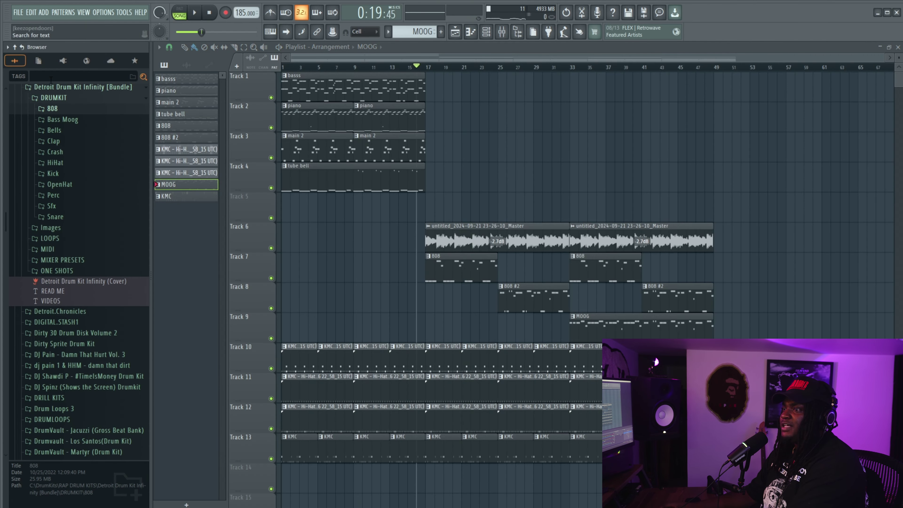
scroll(35, 164, "up", 15)
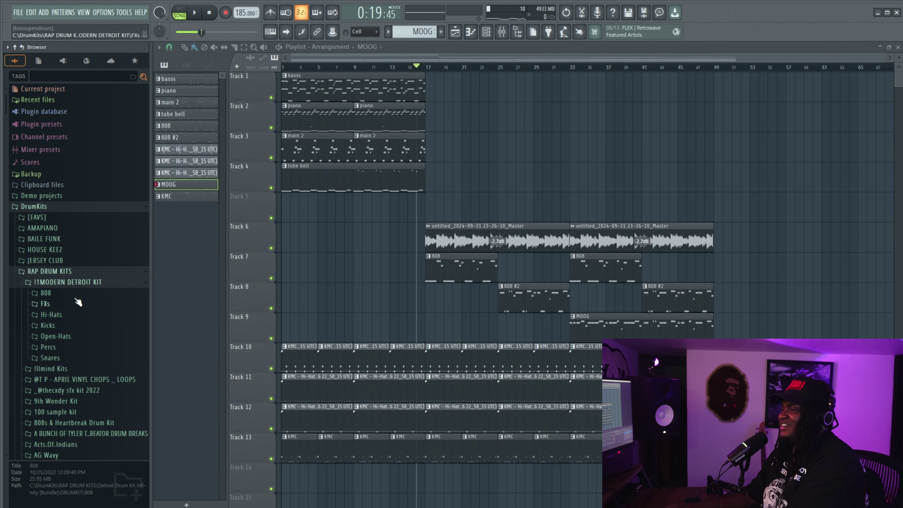
left_click(54, 272)
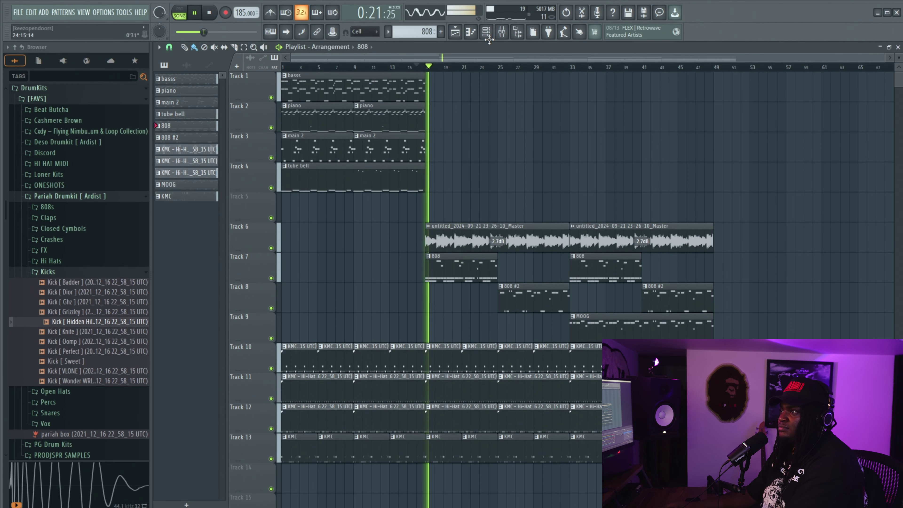
- Check the Hidden Hills kick in the channel rack and lower its volume on mixer track 23 while listening
left_click(486, 32)
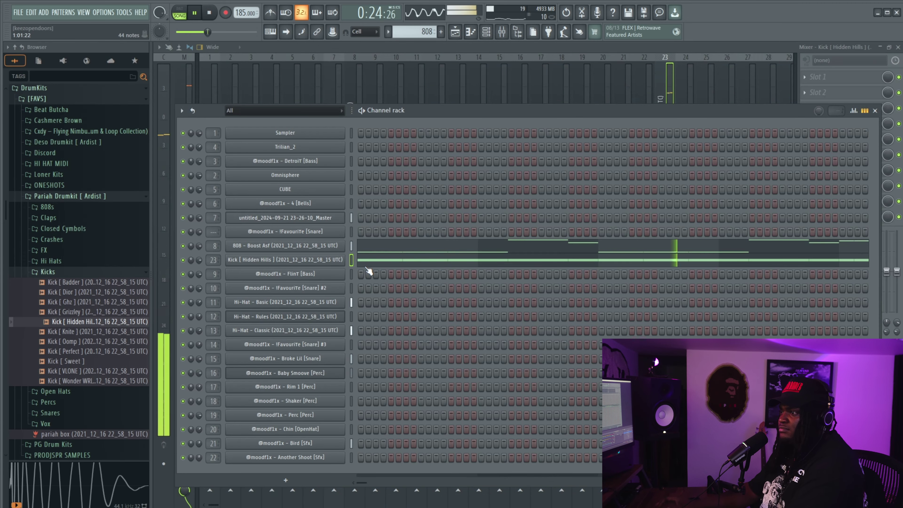
key("F9")
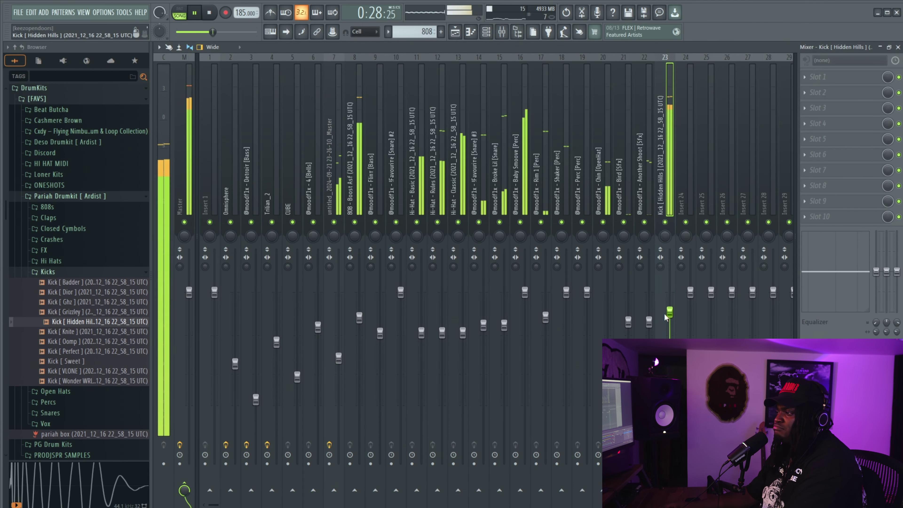
key("F5")
key("space")
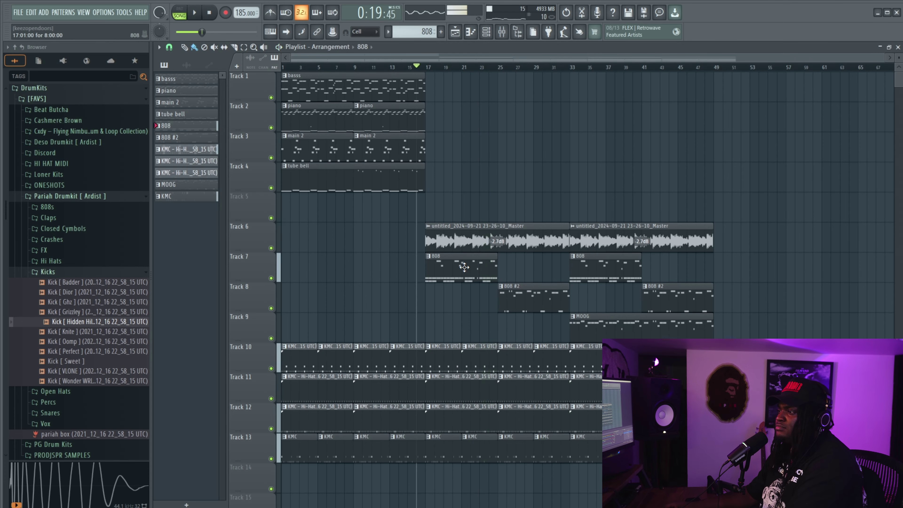
- Lower the B5 note at the start of bar 7 in the 808 Boost Asf part to B4
double_click(464, 267)
key("space")
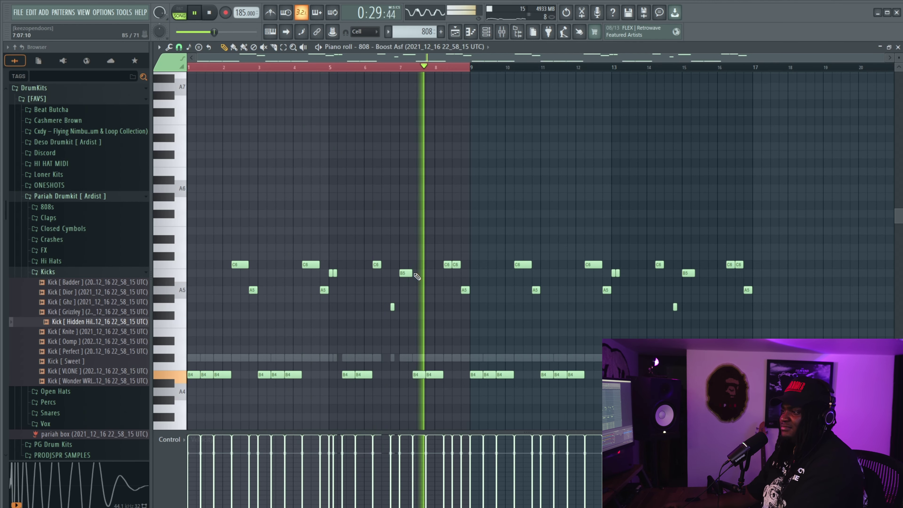
key("space")
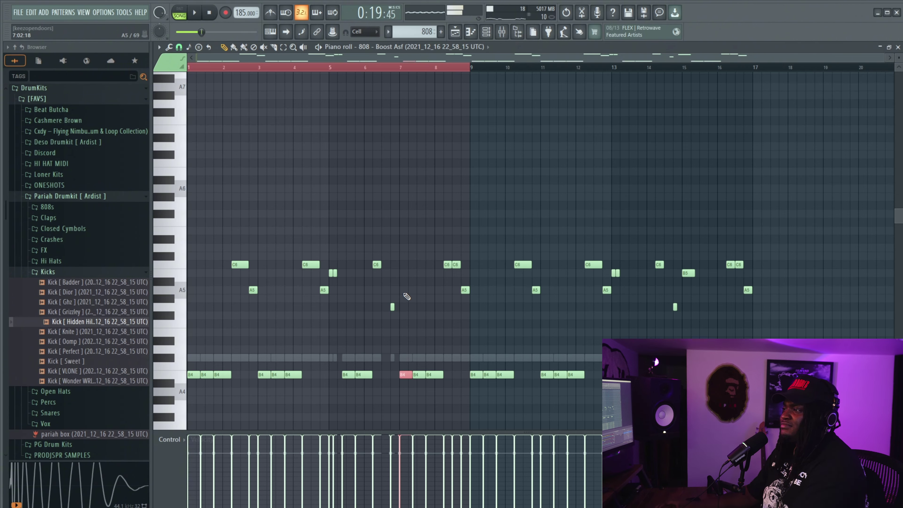
- Replace the basss, piano, main 2 and tube bell patterns with audio clips, extending all but basss up to bar 33
key("F5")
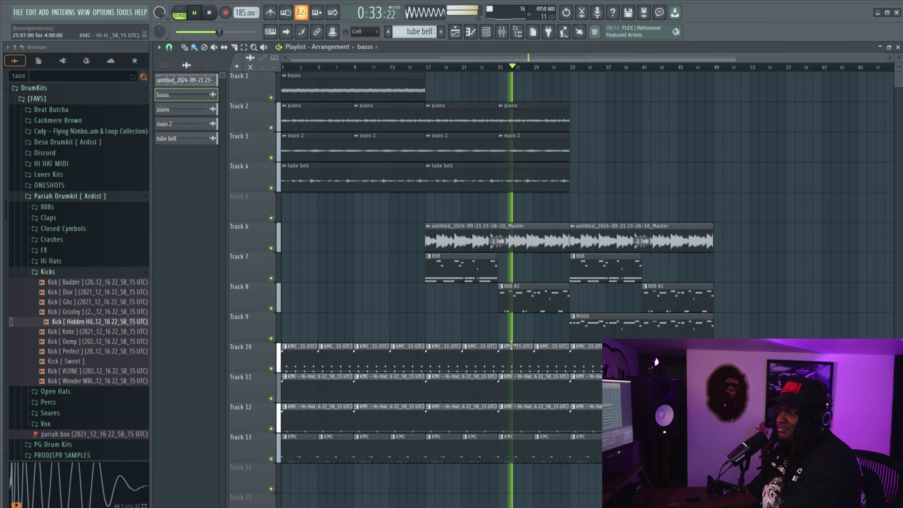
key("space")
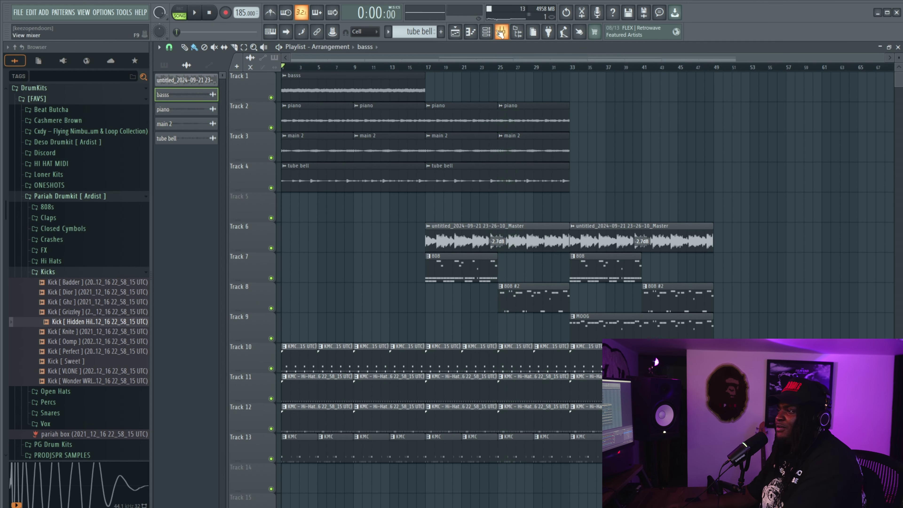
- Split the 808 pattern by channel onto Tracks 7 and 8, and inspect the notes of the 808 #2 pattern
left_click(465, 268)
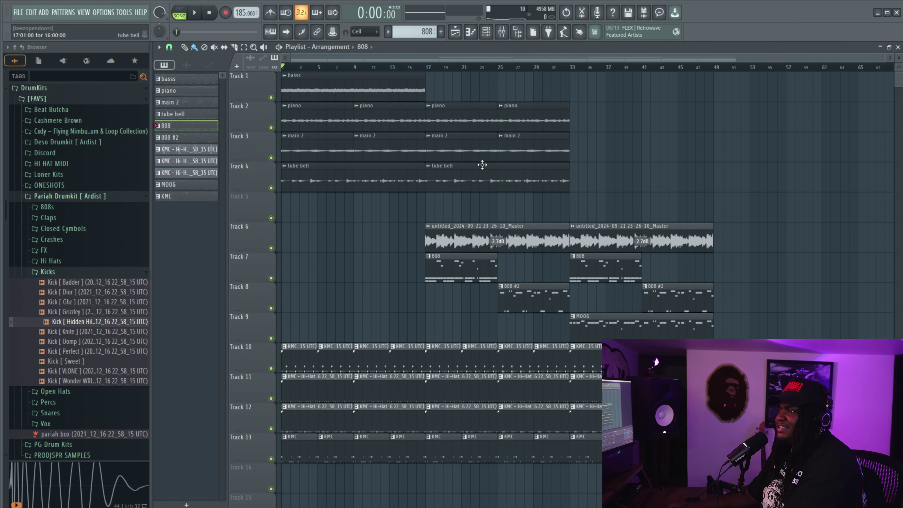
left_click(485, 35)
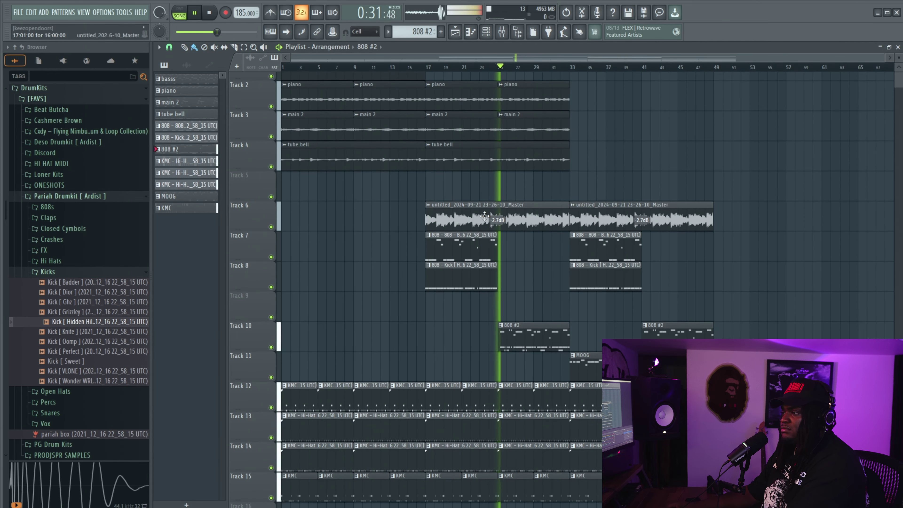
double_click(504, 333)
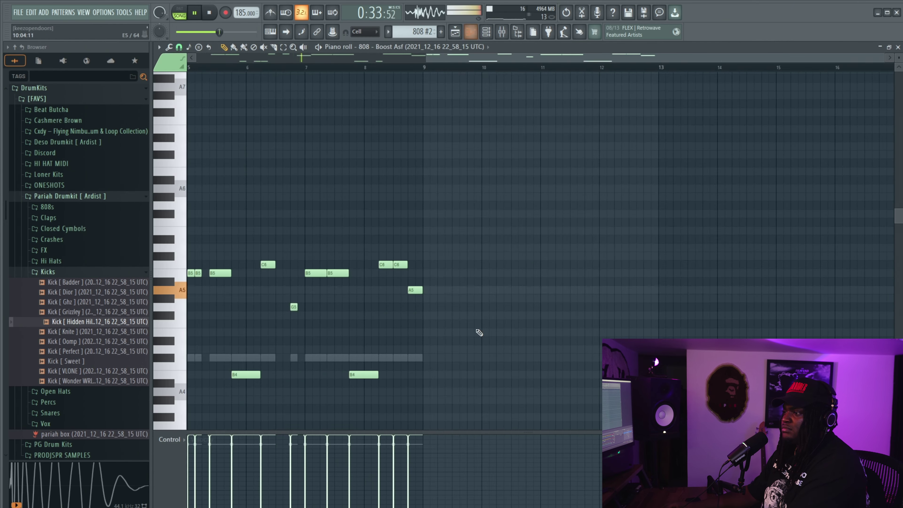
key("F5")
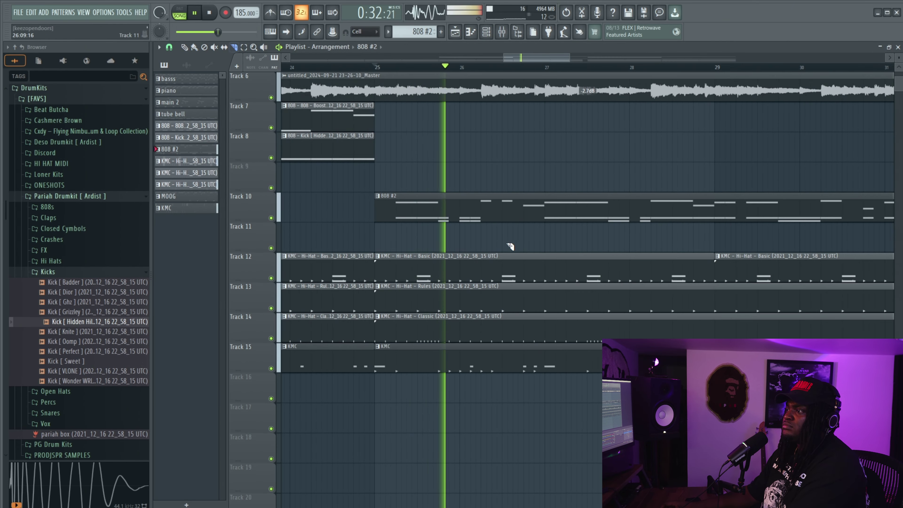
- Slice the clips on Tracks 10 to 15 at step 5 of bar 26 and at bar 27, and delete the hi-hat and KMC segments between
left_click_drag(487, 174, 491, 374)
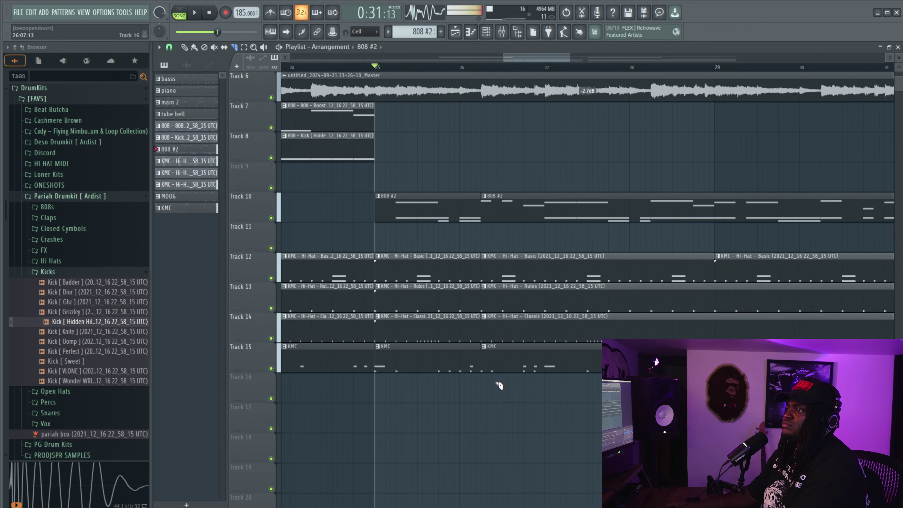
left_click_drag(545, 153, 548, 374)
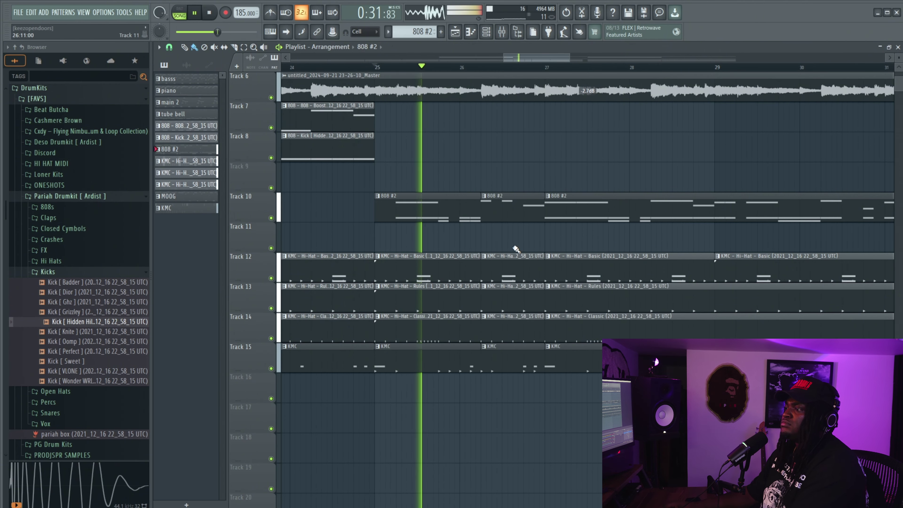
left_click_drag(516, 250, 521, 386)
key("Delete")
scroll(499, 417, "up", 2)
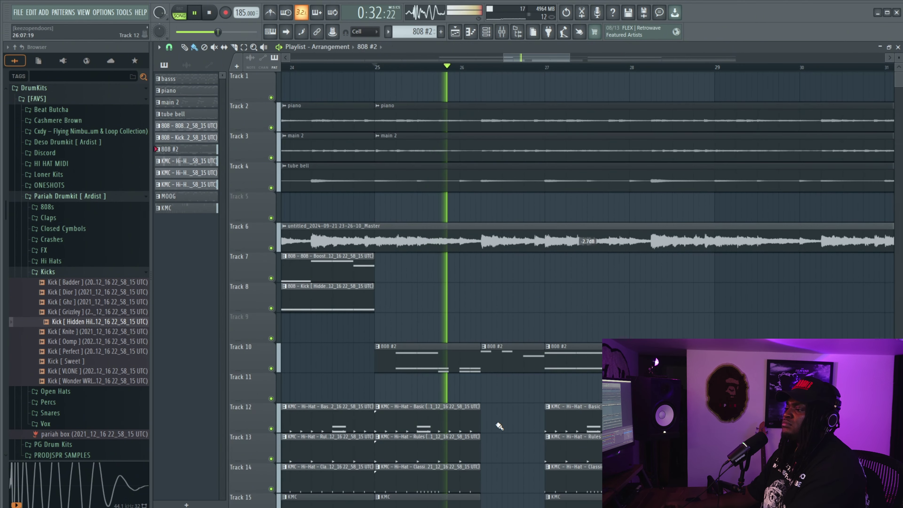
- Clear the hi-hat and KMC segments on Tracks 12 to 15 for about the last half bar before bar 33, and stop playback
scroll(495, 426, "down", 3)
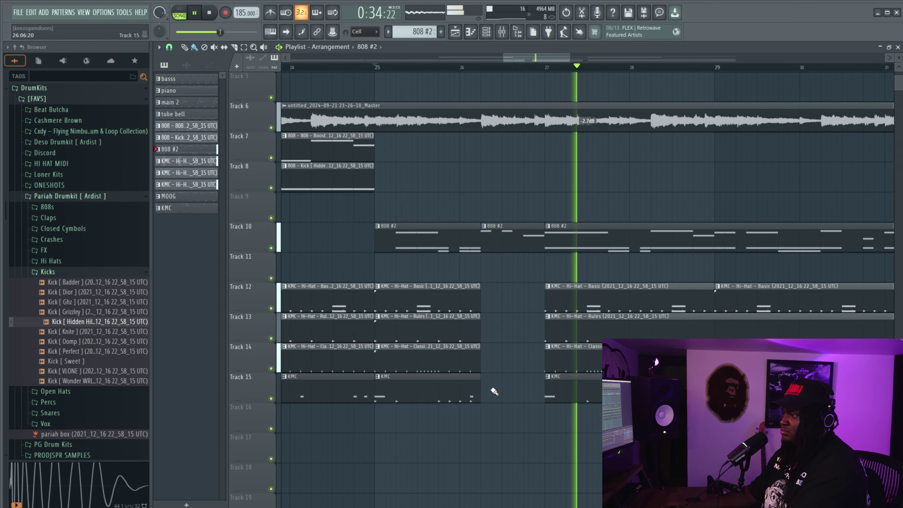
scroll(427, 367, "down", 3)
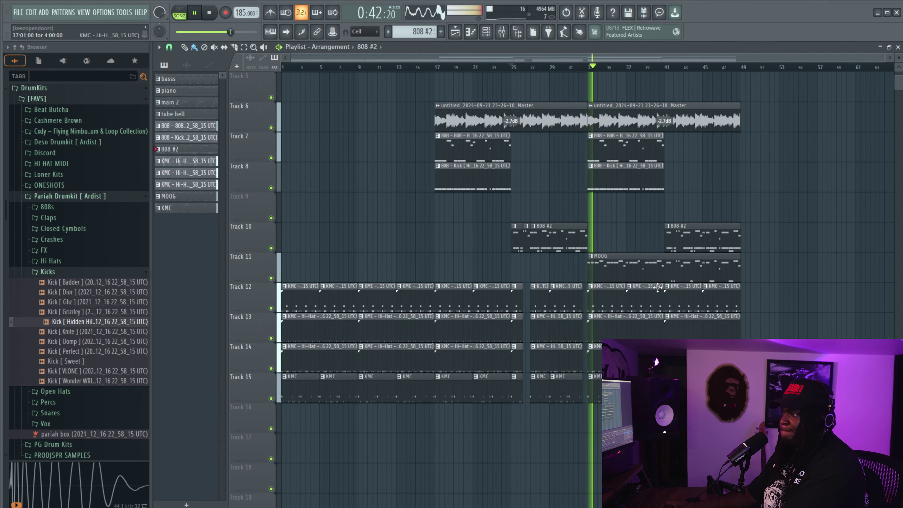
scroll(550, 398, "up", 4)
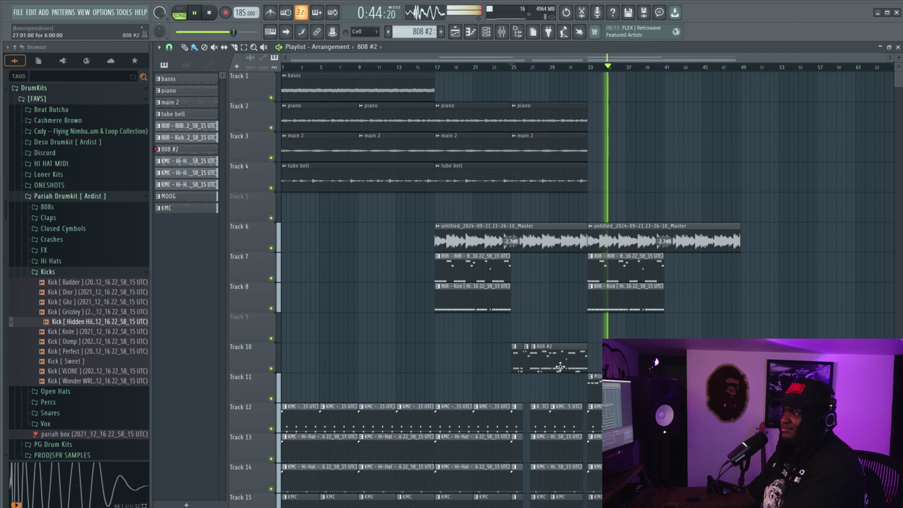
key("space")
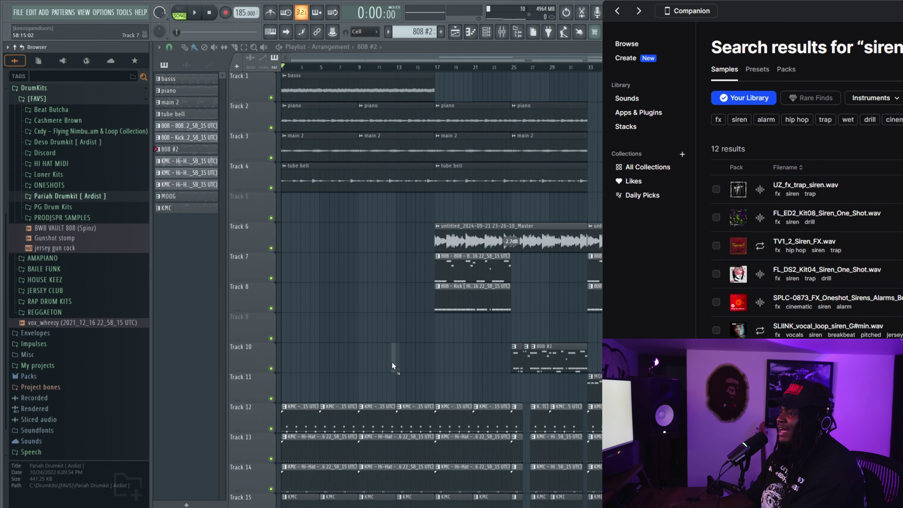
- Place the PoliceSirenPassBy sample at bar 1 of Track 9, and search the online sample library for "glass"
left_click_drag(391, 362, 262, 321)
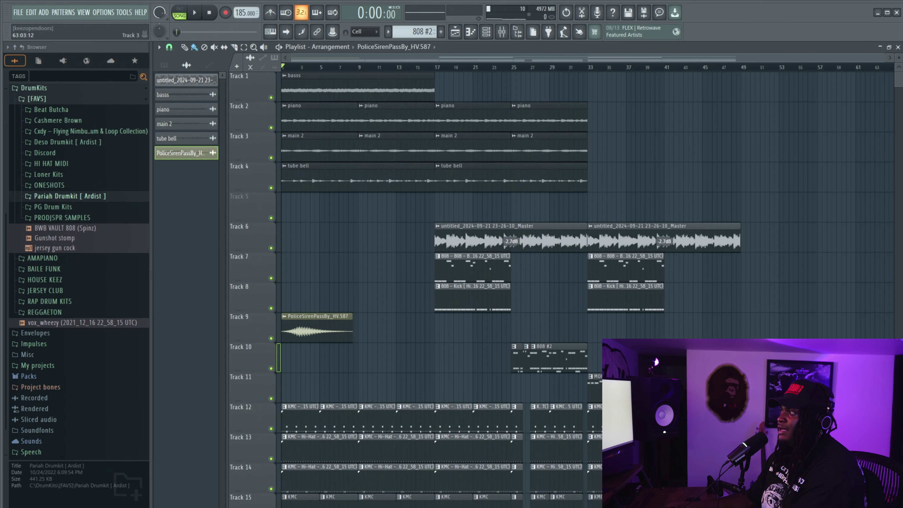
key("alt+Tab")
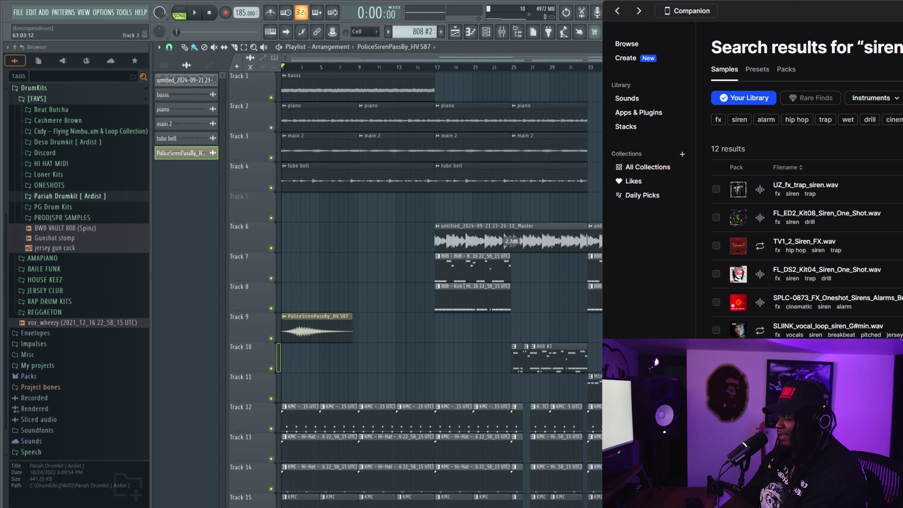
type("glass")
key("Return")
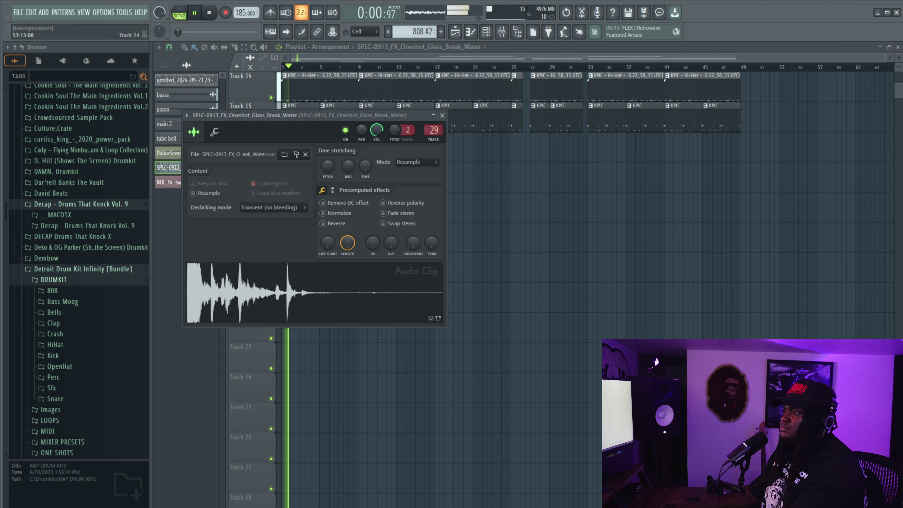
- Place the glass break sample on Track 17 at bars 9, 17, 33 and 49, and the police siren on Track 18 from bar 11
left_click_drag(297, 206, 445, 206)
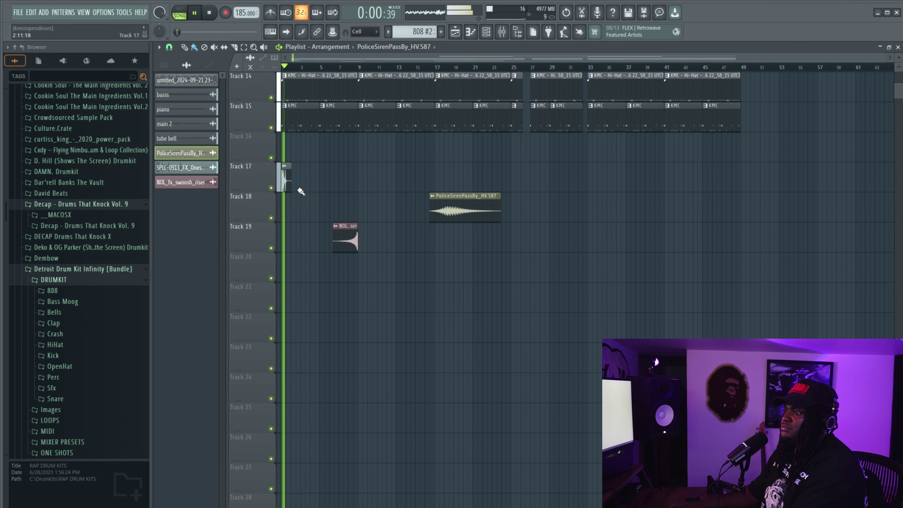
left_click_drag(287, 182, 445, 181)
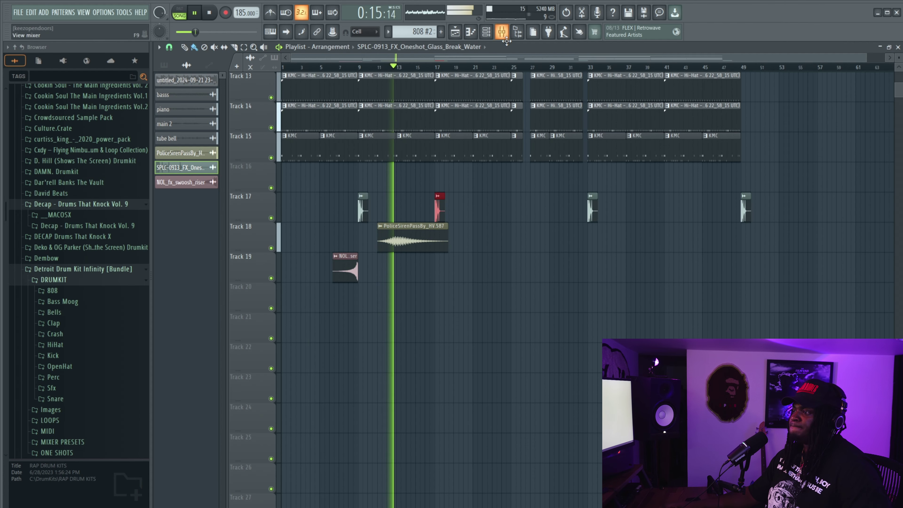
- Lower the mixer levels of the swoosh riser, glass break and police siren tracks, with the riser at -10.3 dB
key("F9")
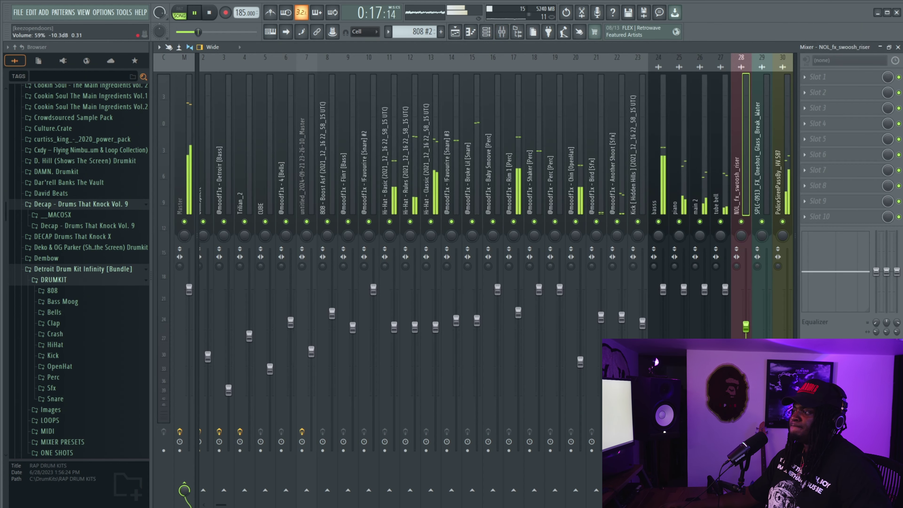
left_click(783, 142)
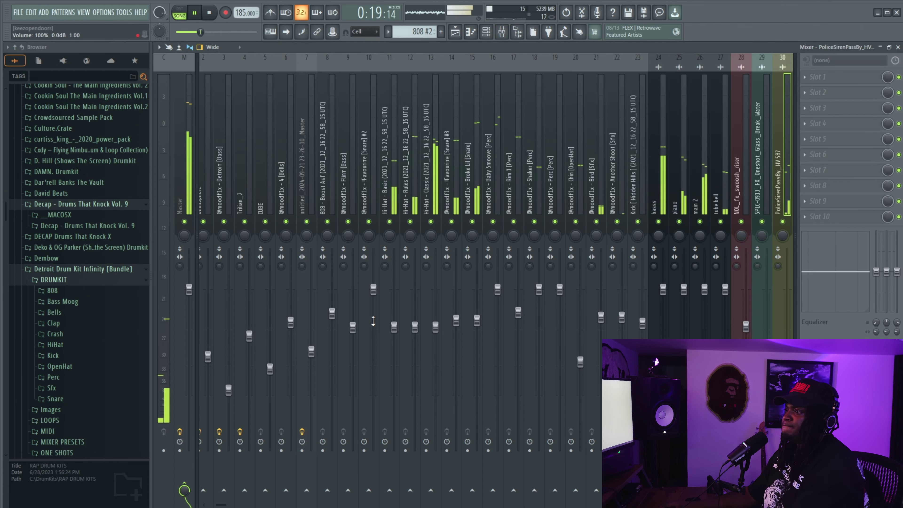
key("F9")
- Copy the swoosh riser along Track 19 so that its copies end at bars 17, 25, 33, 41 and 49
scroll(424, 312, "up", 8)
key("space")
scroll(391, 324, "down", 7)
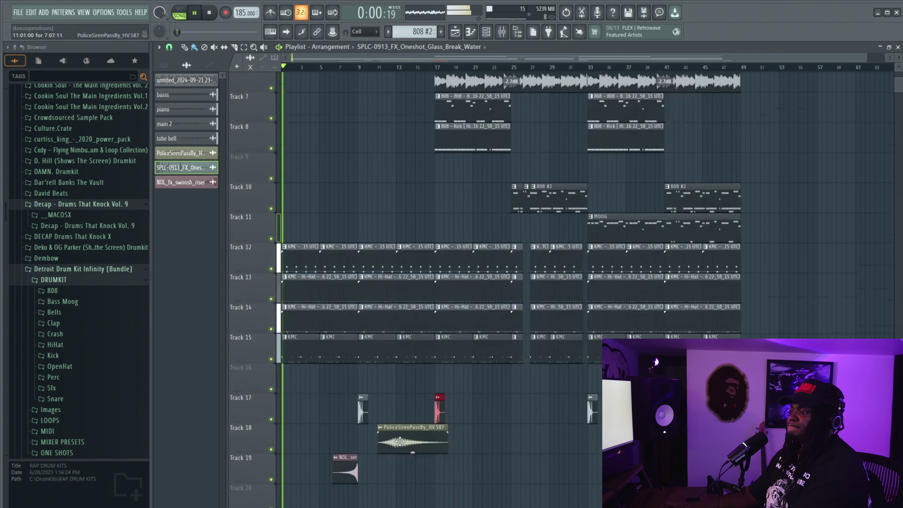
left_click(353, 333)
left_click_drag(462, 329, 417, 329)
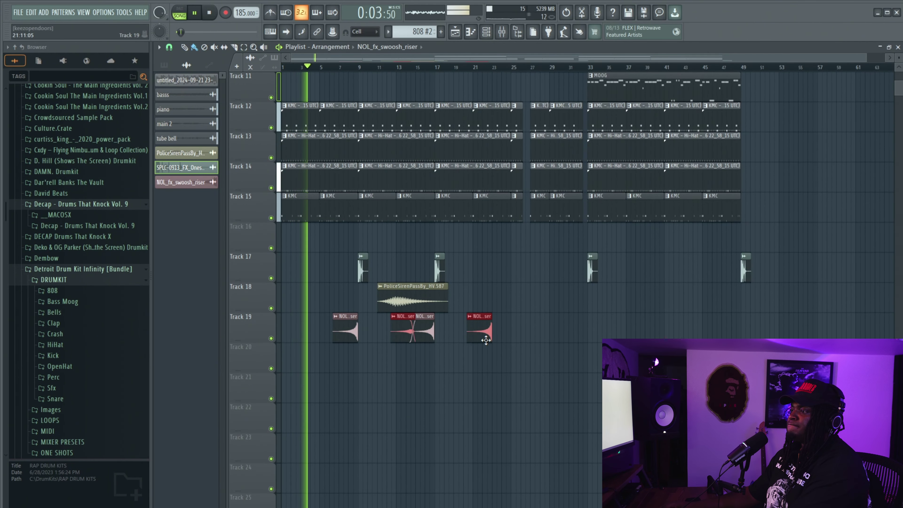
left_click(498, 329)
left_click(574, 329)
left_click(651, 329)
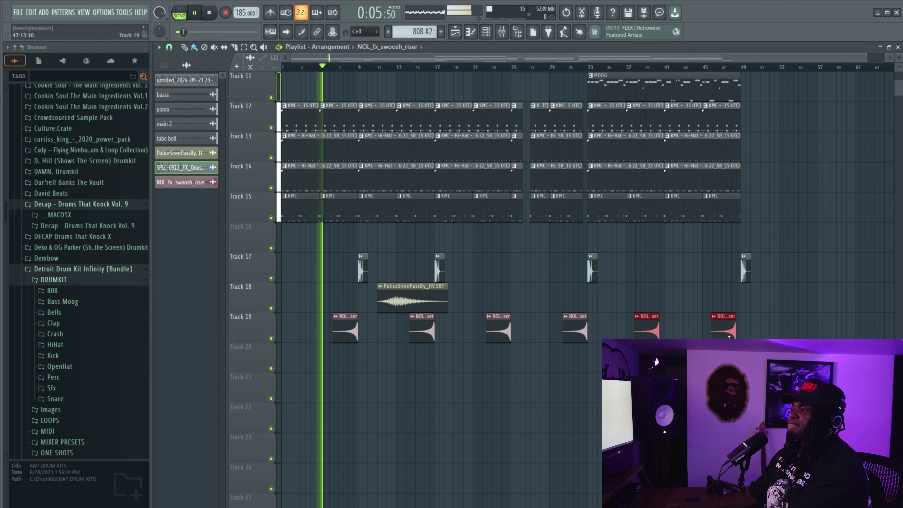
left_click(728, 329)
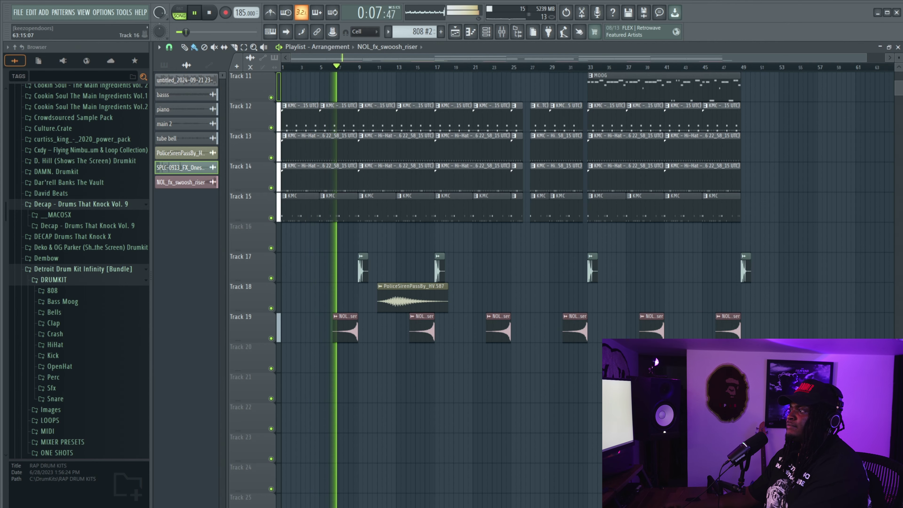
- Browse the Detroit Chronicles drum kit's effects and percussion, and add Perc - Lazer 2 as a new channel
key("alt+Tab")
key("alt+Tab")
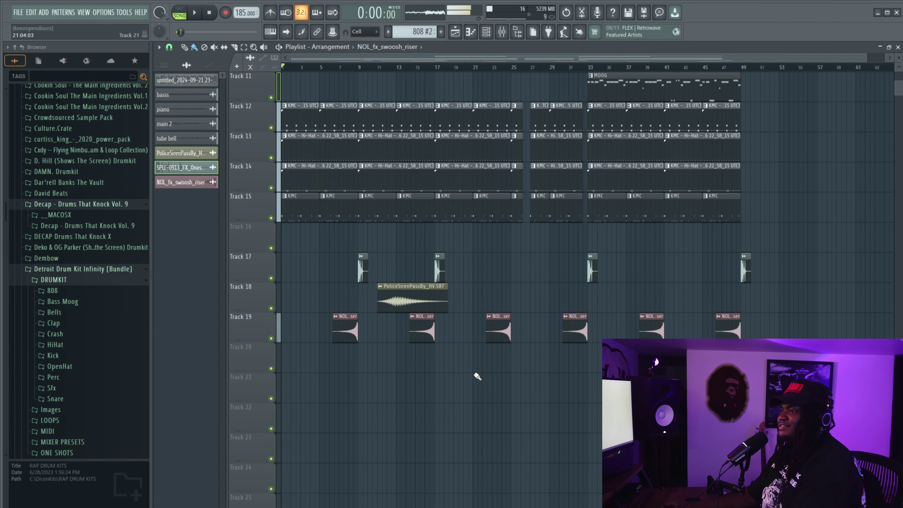
key("space")
left_click(69, 262)
left_click(50, 294)
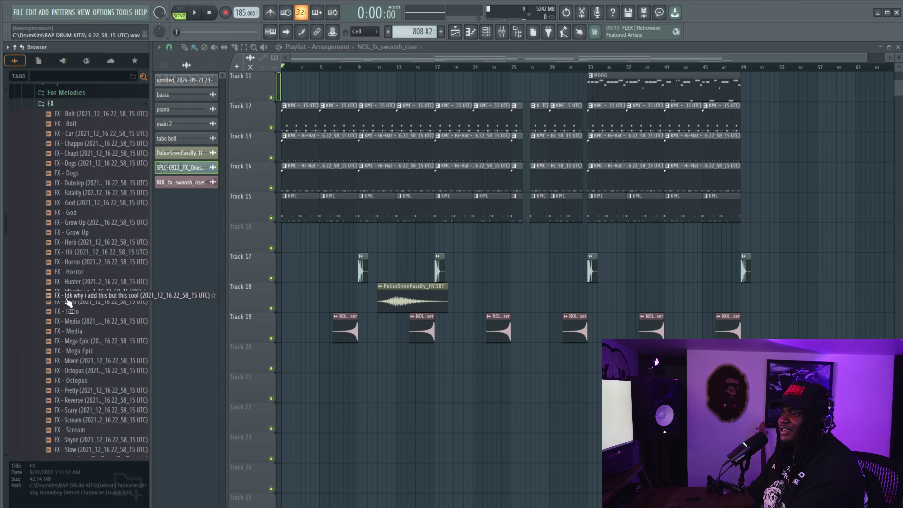
scroll(71, 284, "down", 5)
key("F6")
left_click_drag(99, 346, 301, 252)
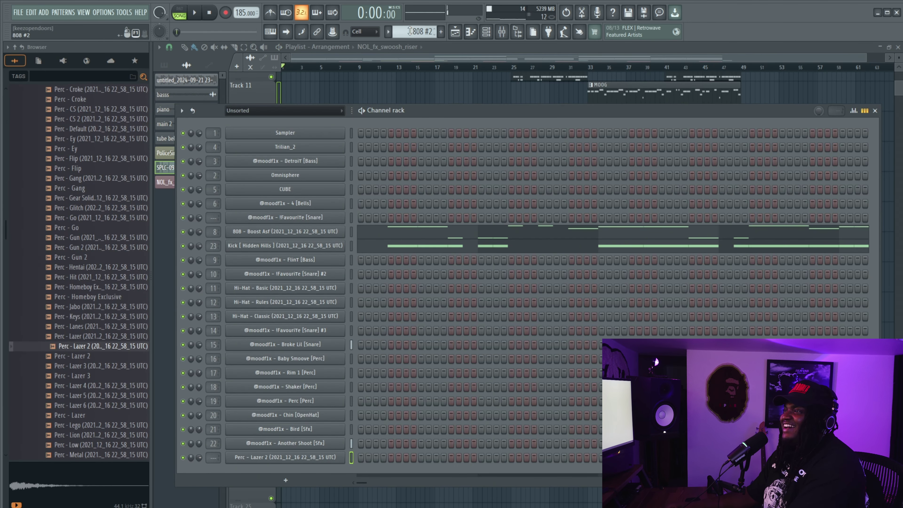
- Select the KMC pattern, add Perc - Lazer 2 hits on steps 61 and 63, and play the song
left_click(392, 32)
left_click(412, 142)
key("space")
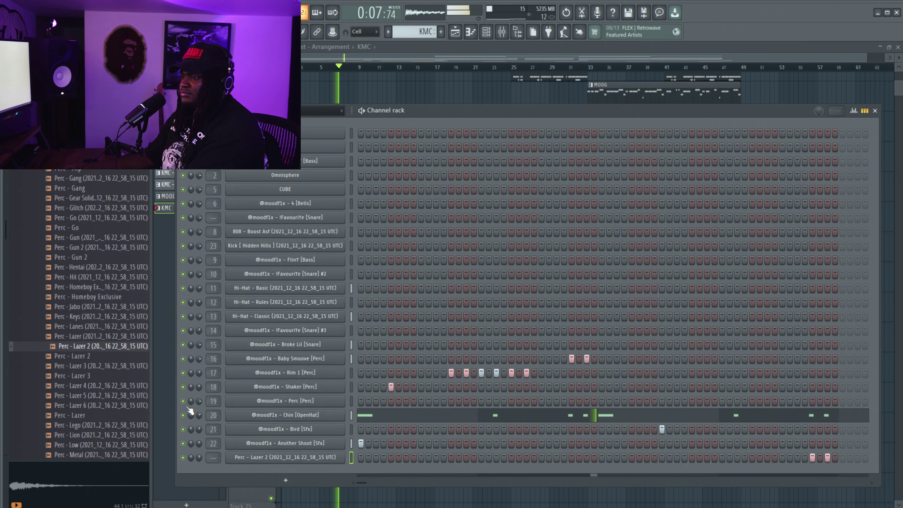
- Audition the crash samples in the kit's Open-Hat folder, and add Crash - Cartel as a new channel
scroll(79, 416, "up", 10)
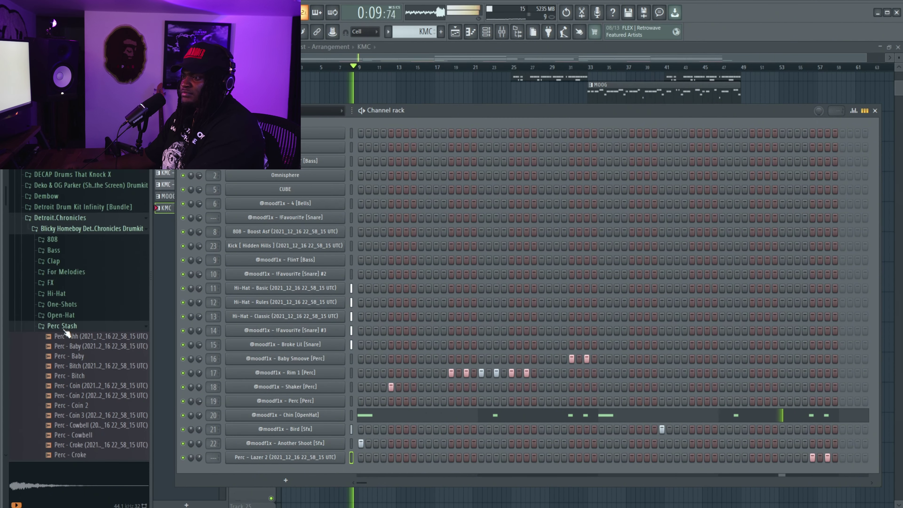
left_click(64, 325)
left_click(64, 318)
left_click(73, 307)
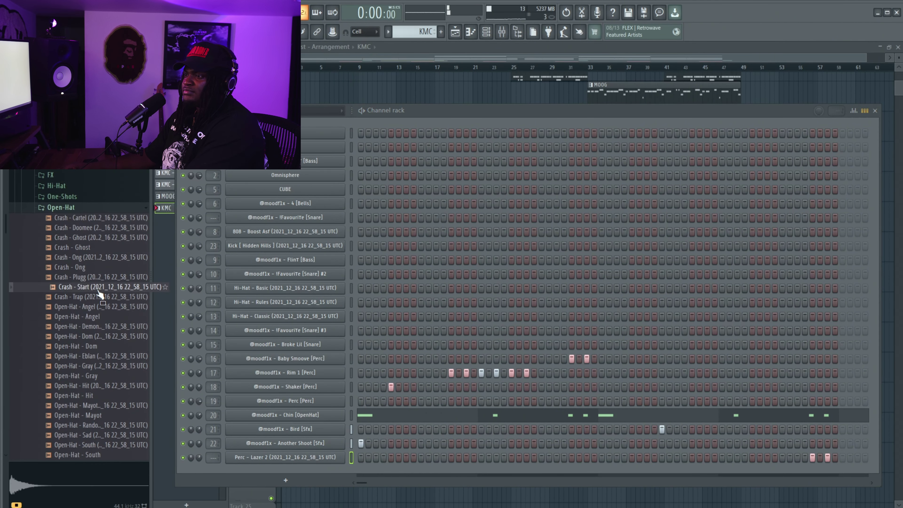
left_click(89, 237)
left_click(89, 227)
left_click(88, 218)
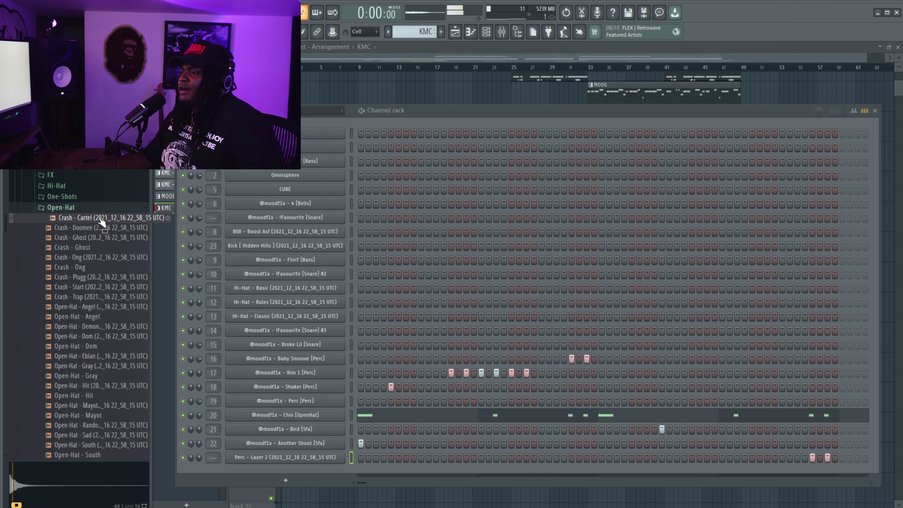
left_click(89, 258)
left_click(100, 219)
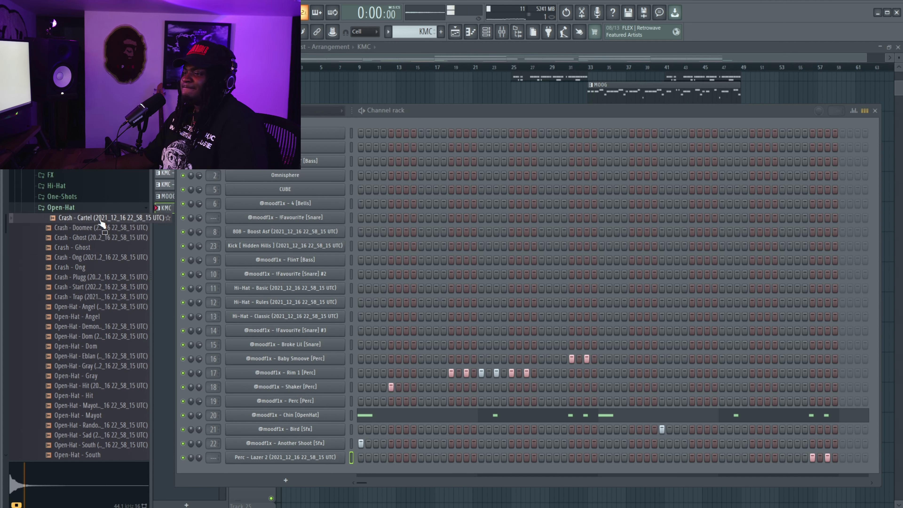
left_click_drag(101, 223, 351, 473)
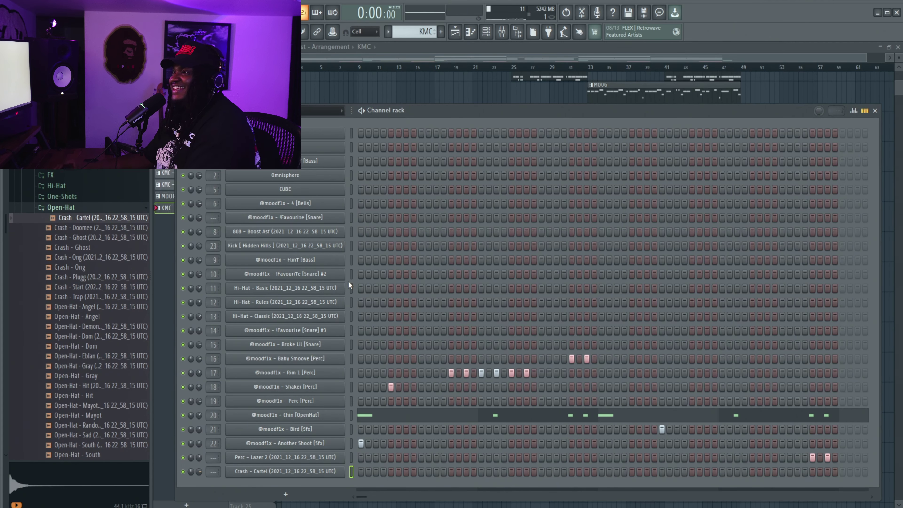
- Add Crash - Cartel hits on steps 1, 7 and 13 of the KMC pattern, and check them in the piano roll
left_click(390, 48)
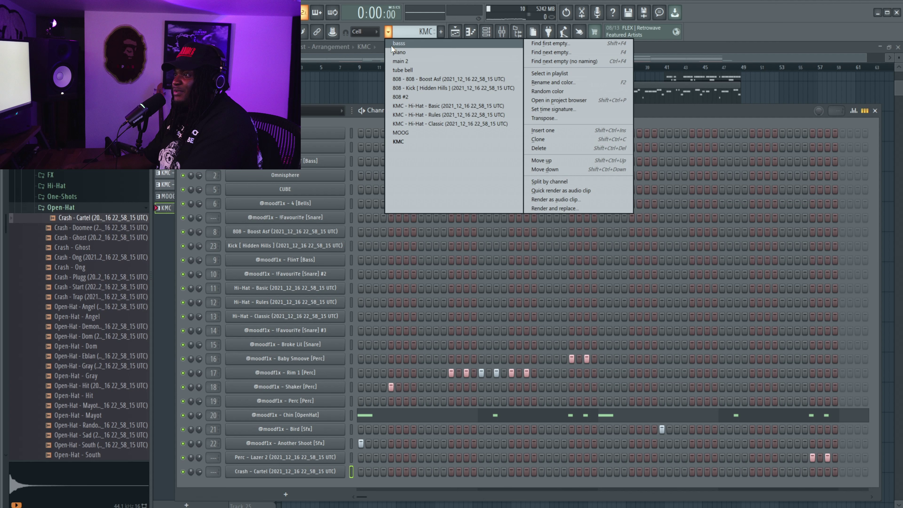
left_click(411, 142)
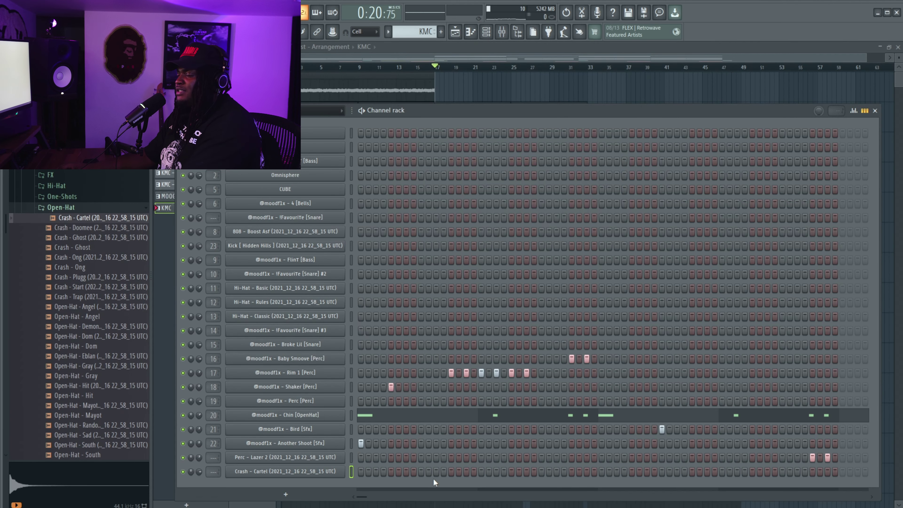
left_click(361, 471)
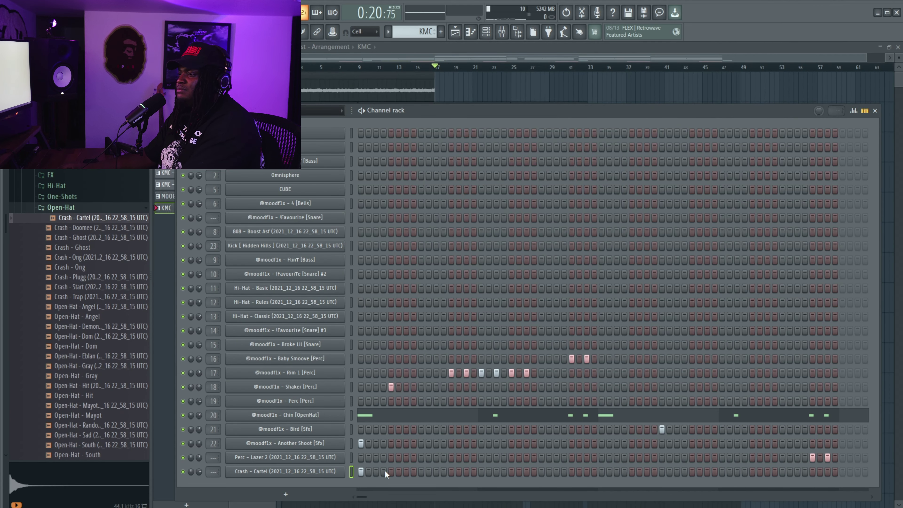
key("space")
left_click(406, 472)
left_click(451, 471)
right_click(335, 472)
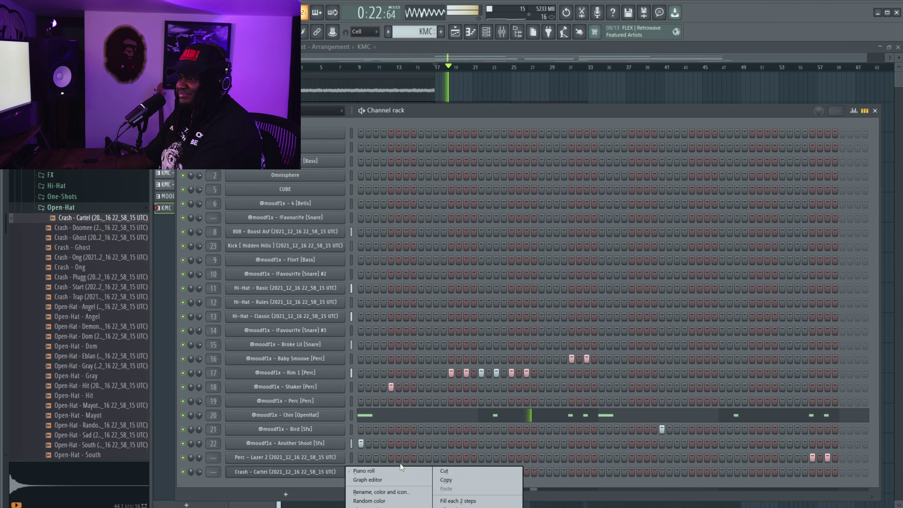
left_click(401, 470)
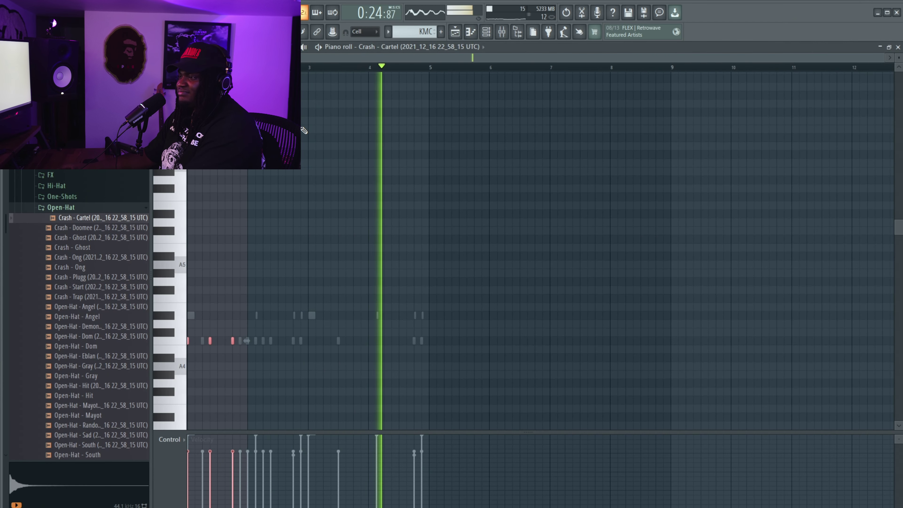
key("F7")
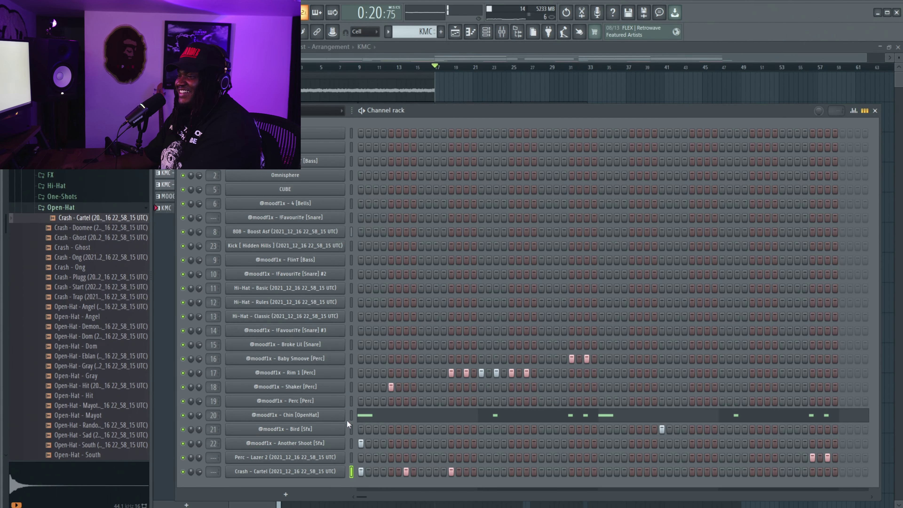
- Route the Perc - Lazer 2 and Crash - Cartel channels to mixer tracks 31 and 32, and return to the playlist
left_click_drag(351, 458, 353, 477)
key("F9")
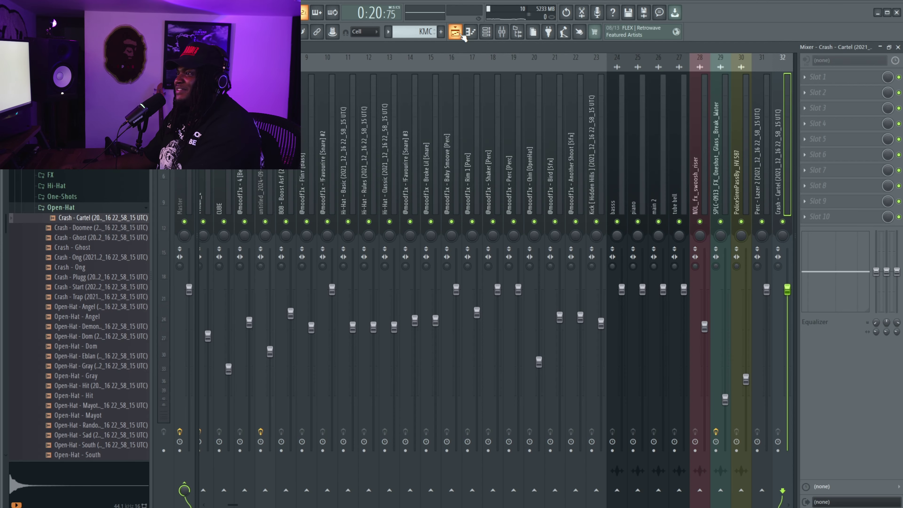
left_click(461, 33)
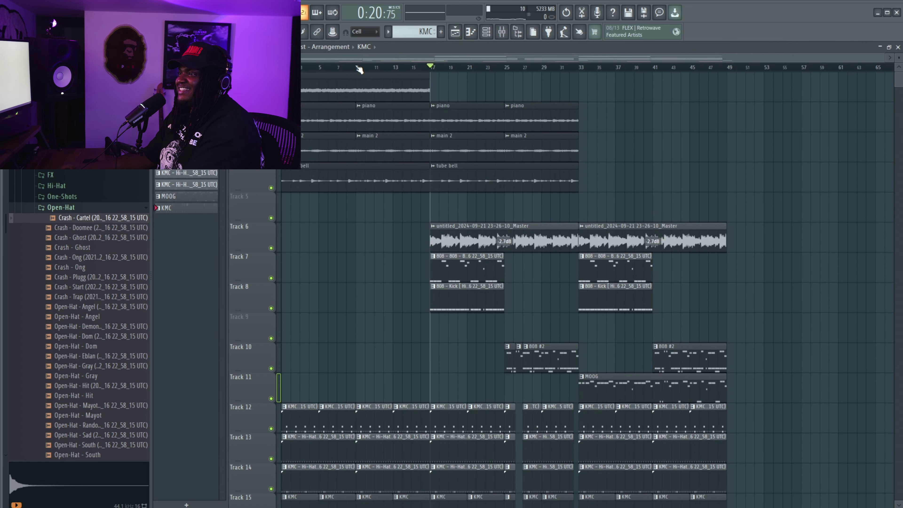
- Split the KMC pattern by channel onto Tracks 15 to 22, and clear the Rim 1, open hat and crash clips before bar 9
scroll(366, 331, "down", 10)
key("space")
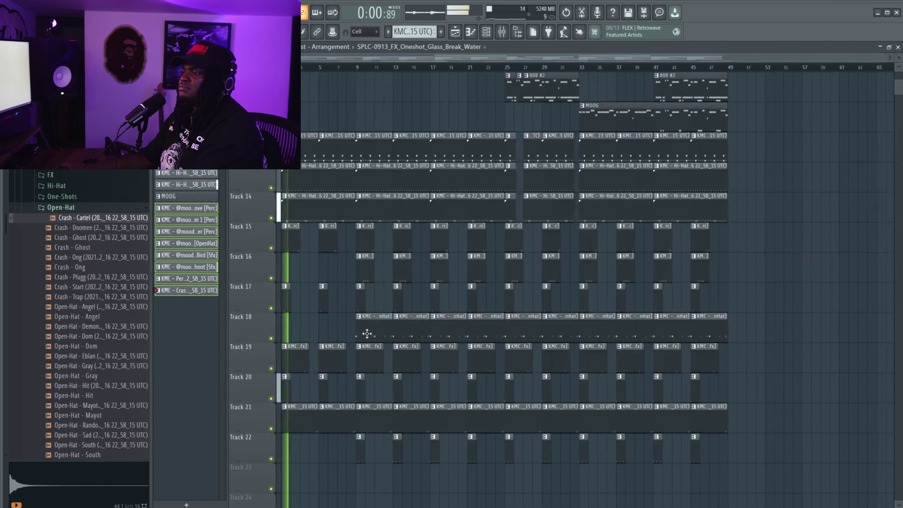
scroll(293, 327, "up", 5)
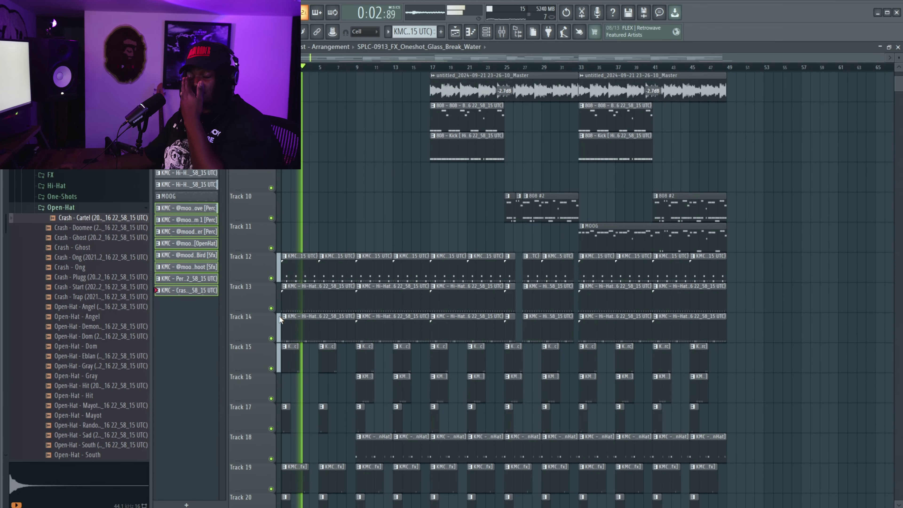
scroll(302, 345, "up", 5)
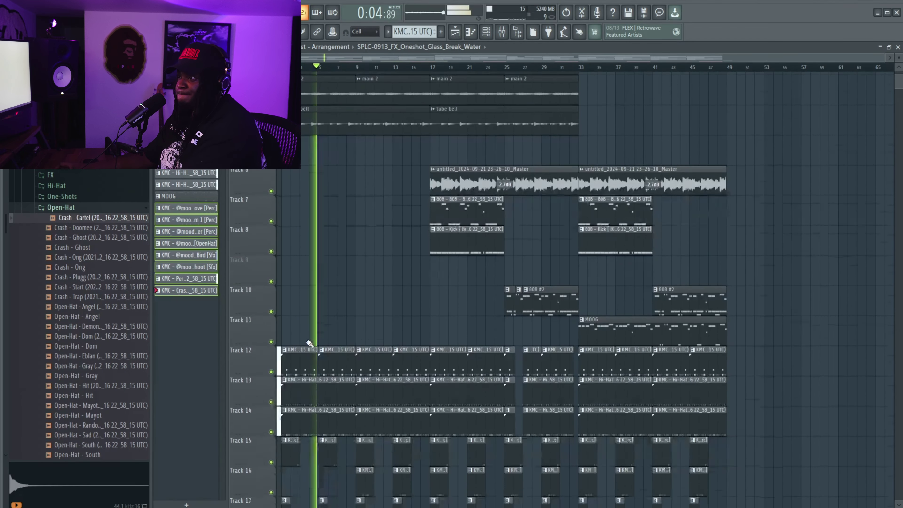
- Select all playlist clips and play the arrangement across bars 1 to 48, reviewing every track from the melodies down to the risers
key("ctrl+a")
scroll(490, 172, "down", 1)
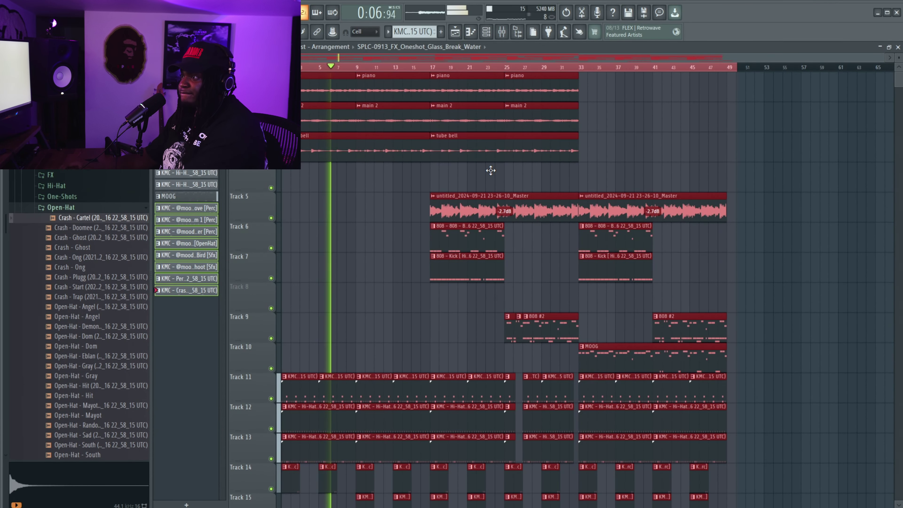
scroll(357, 353, "down", 11)
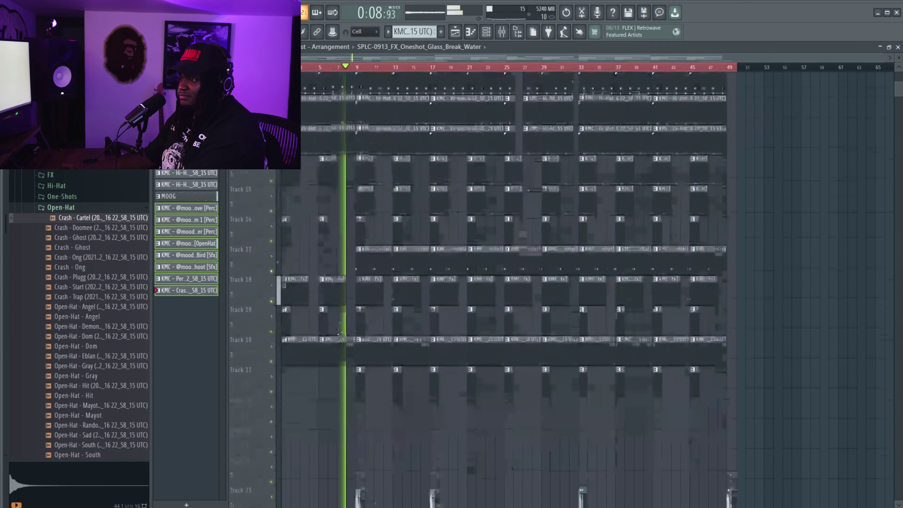
scroll(356, 353, "down", 2)
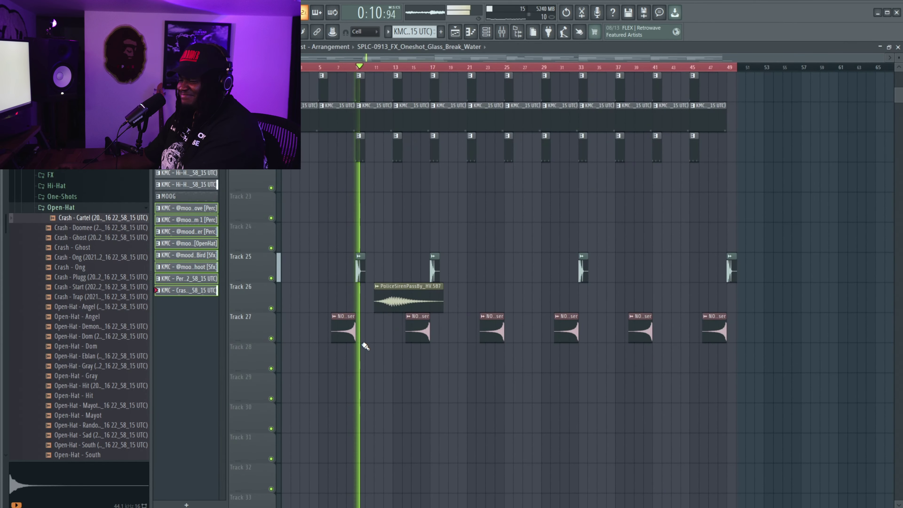
scroll(360, 344, "up", 5)
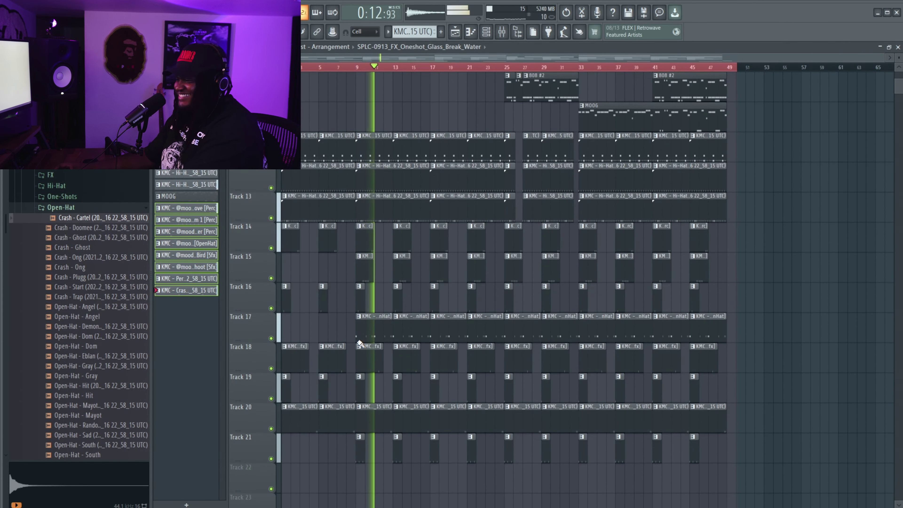
scroll(360, 343, "up", 6)
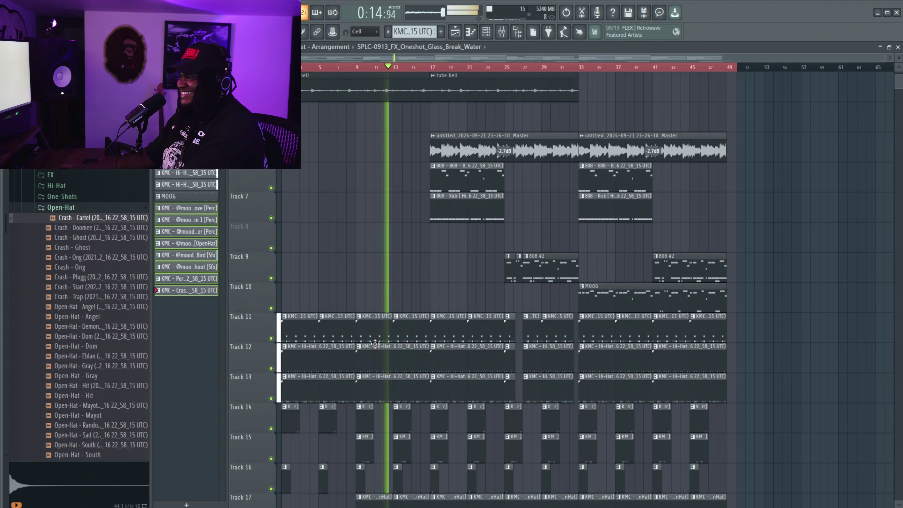
scroll(380, 347, "down", 11)
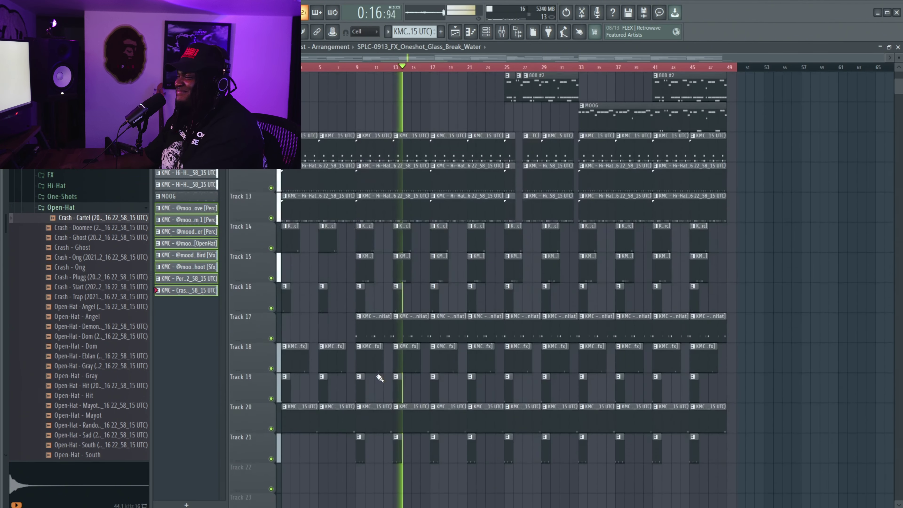
scroll(424, 303, "down", 5)
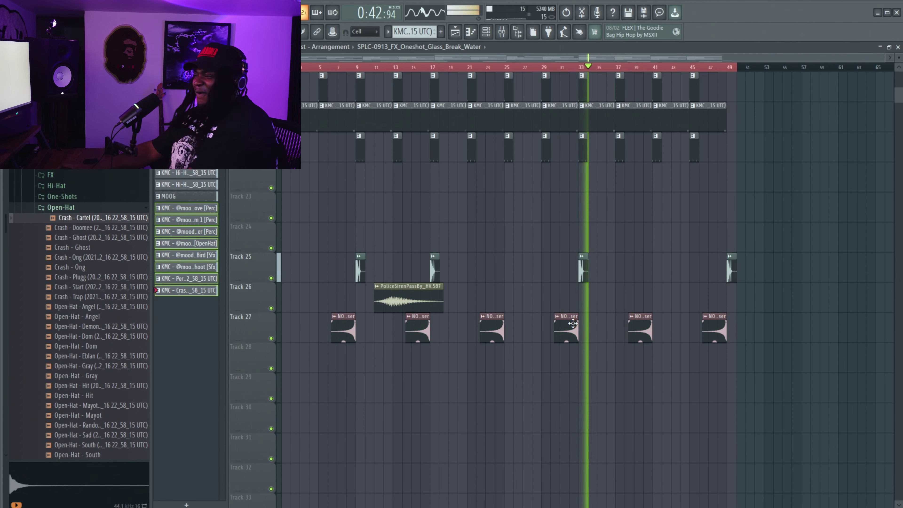
scroll(559, 327, "up", 3)
scroll(558, 327, "up", 2)
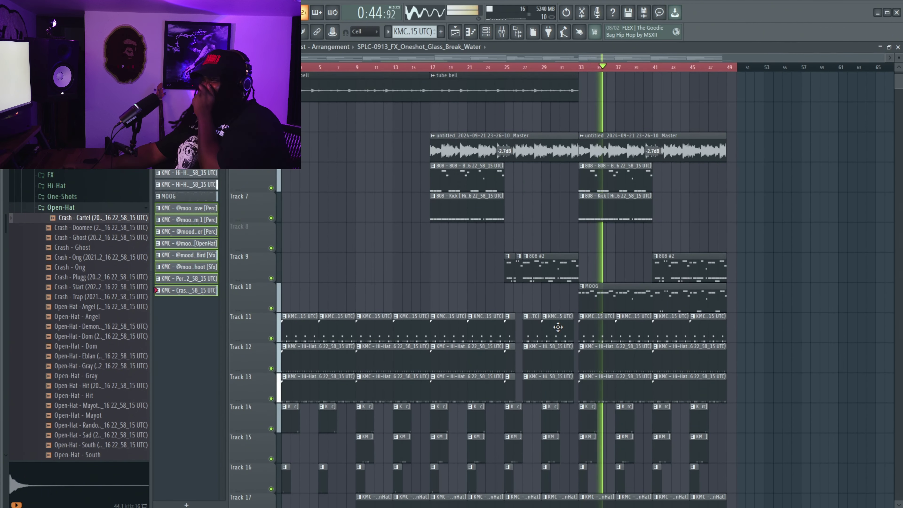
scroll(557, 327, "up", 1)
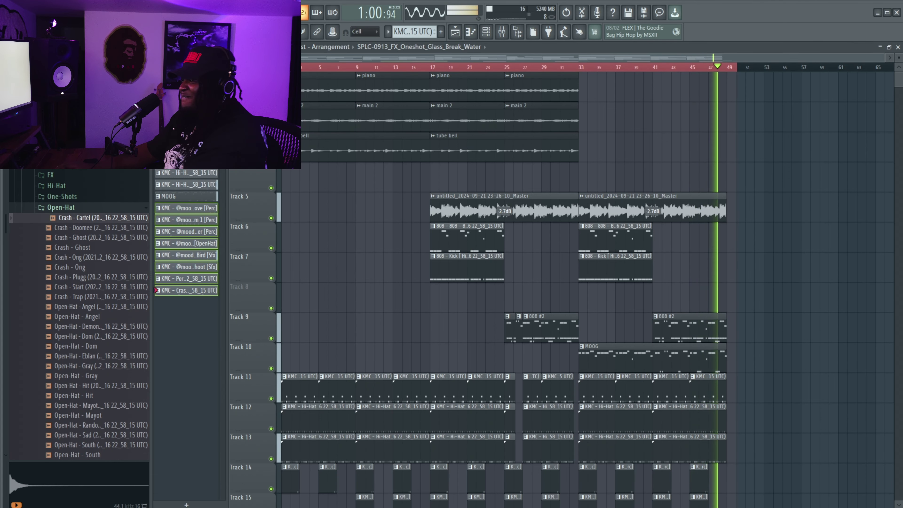
key("space")
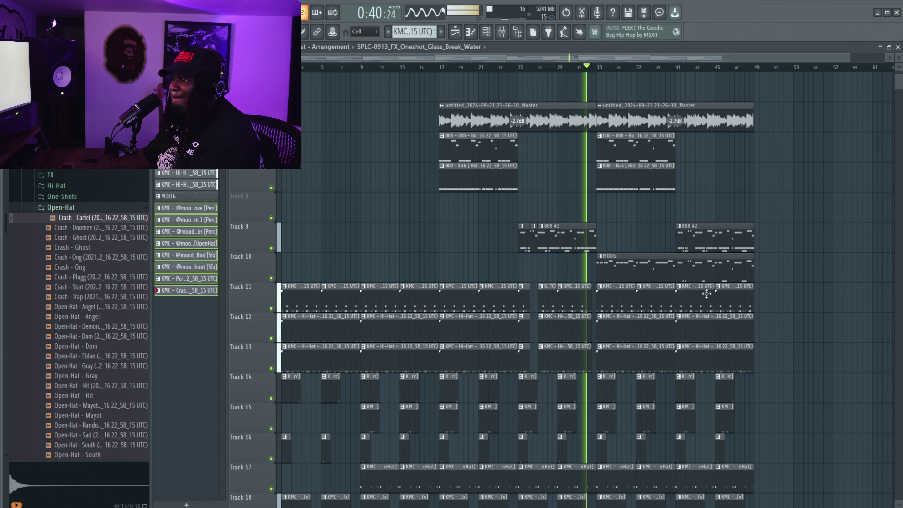
- Replay the section around bar 33, check the bass, drum and percussion tracks against it, and stop playback
scroll(690, 299, "up", 3)
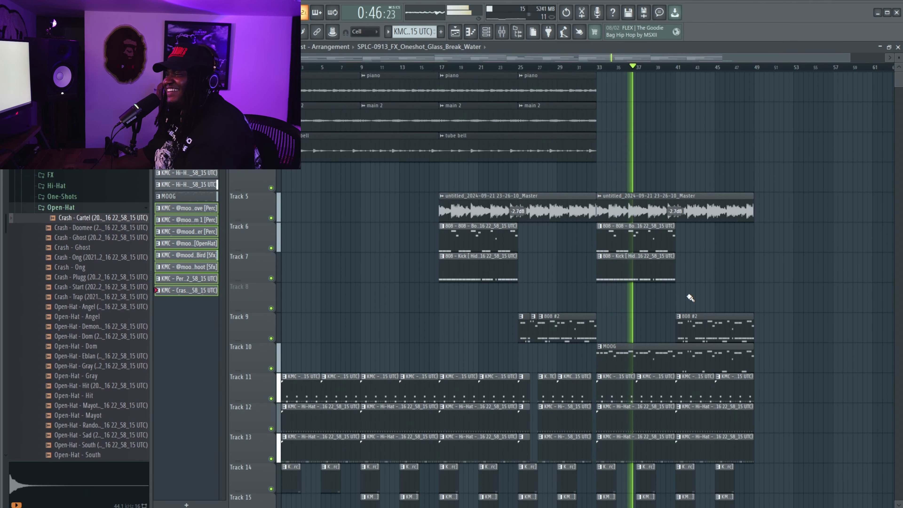
scroll(690, 302, "down", 5)
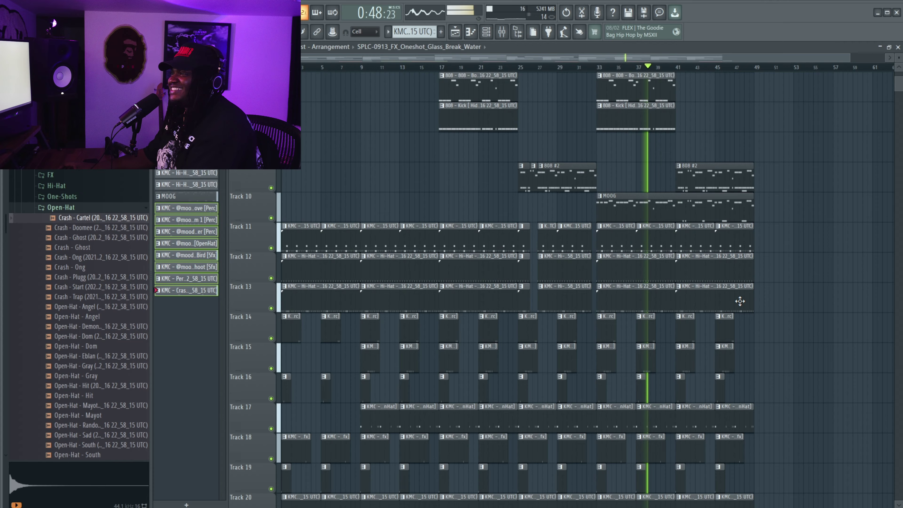
scroll(740, 301, "down", 5)
key("space")
- Return to the opening bars of the playlist and start playing the arrangement from the beginning
scroll(539, 327, "up", 4)
scroll(539, 327, "up", 14)
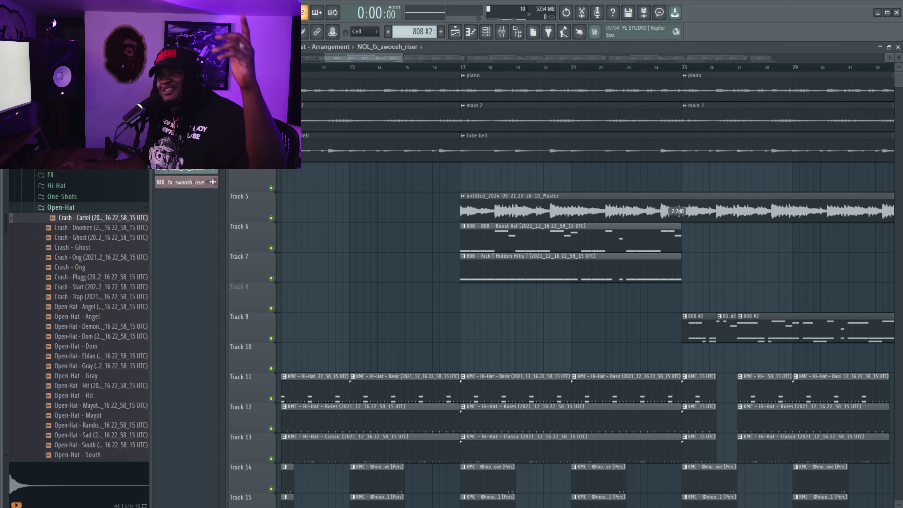
scroll(327, 183, "up", 4)
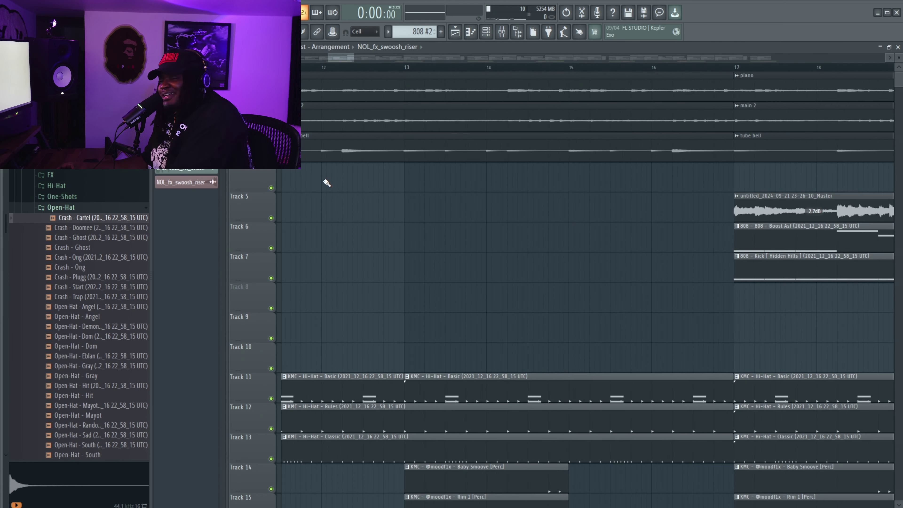
scroll(331, 184, "left", 5)
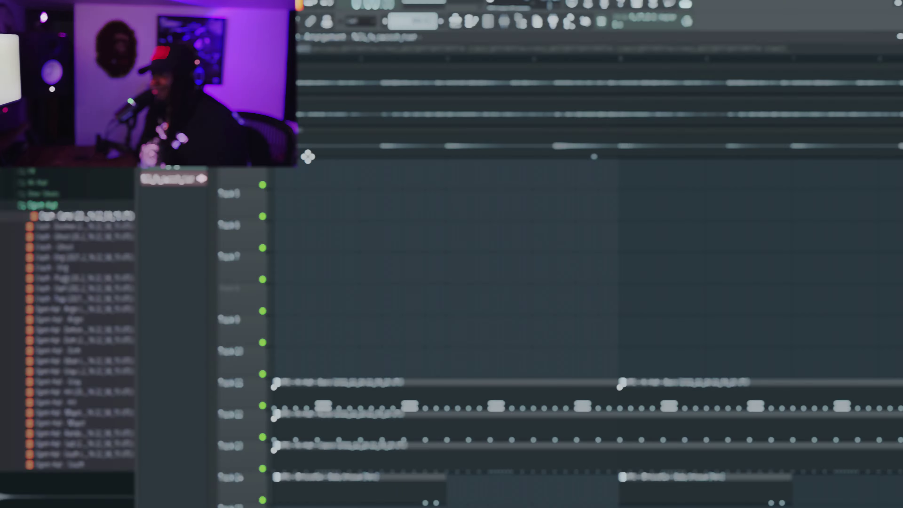
key("space")
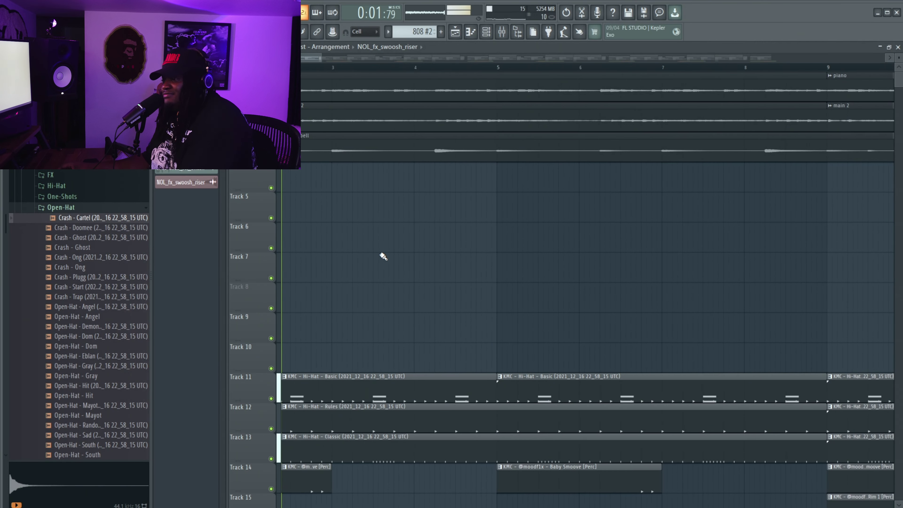
scroll(377, 260, "down", 2)
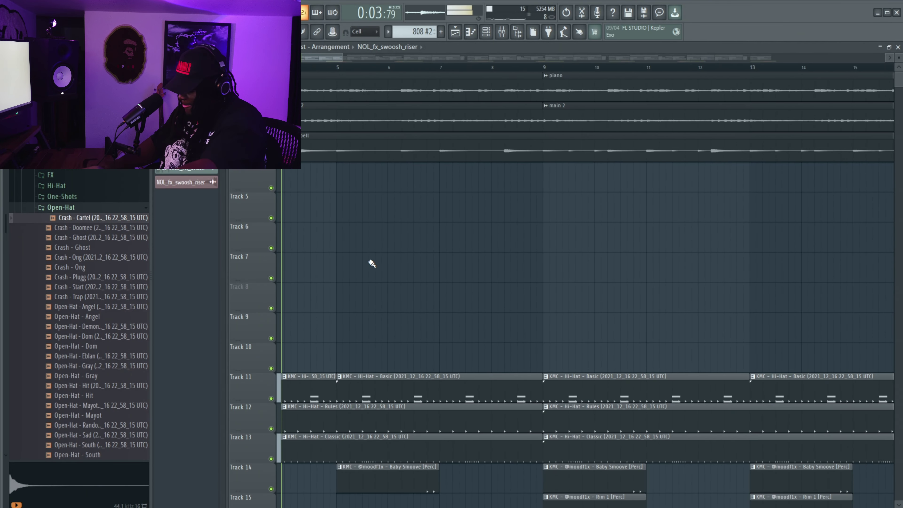